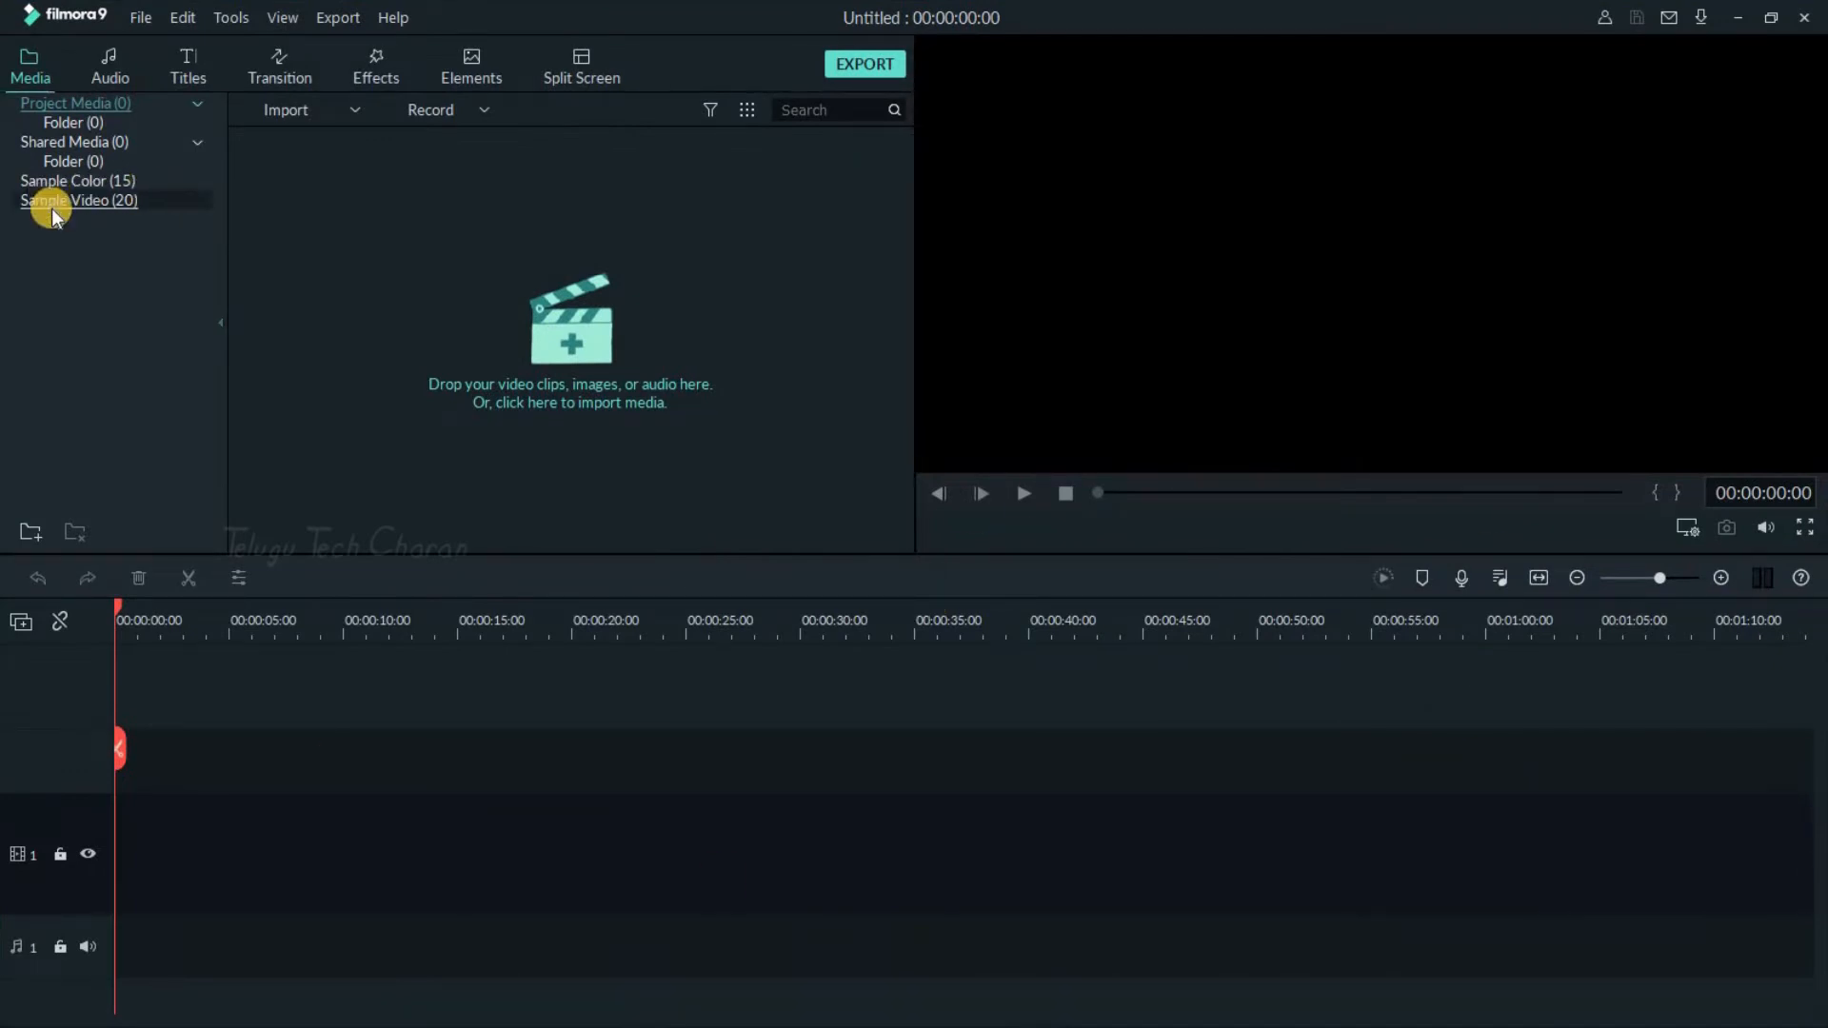
Place the Black sample colour at the start of video track 1 and the Default Title above it on track 2.
left_click(80, 181)
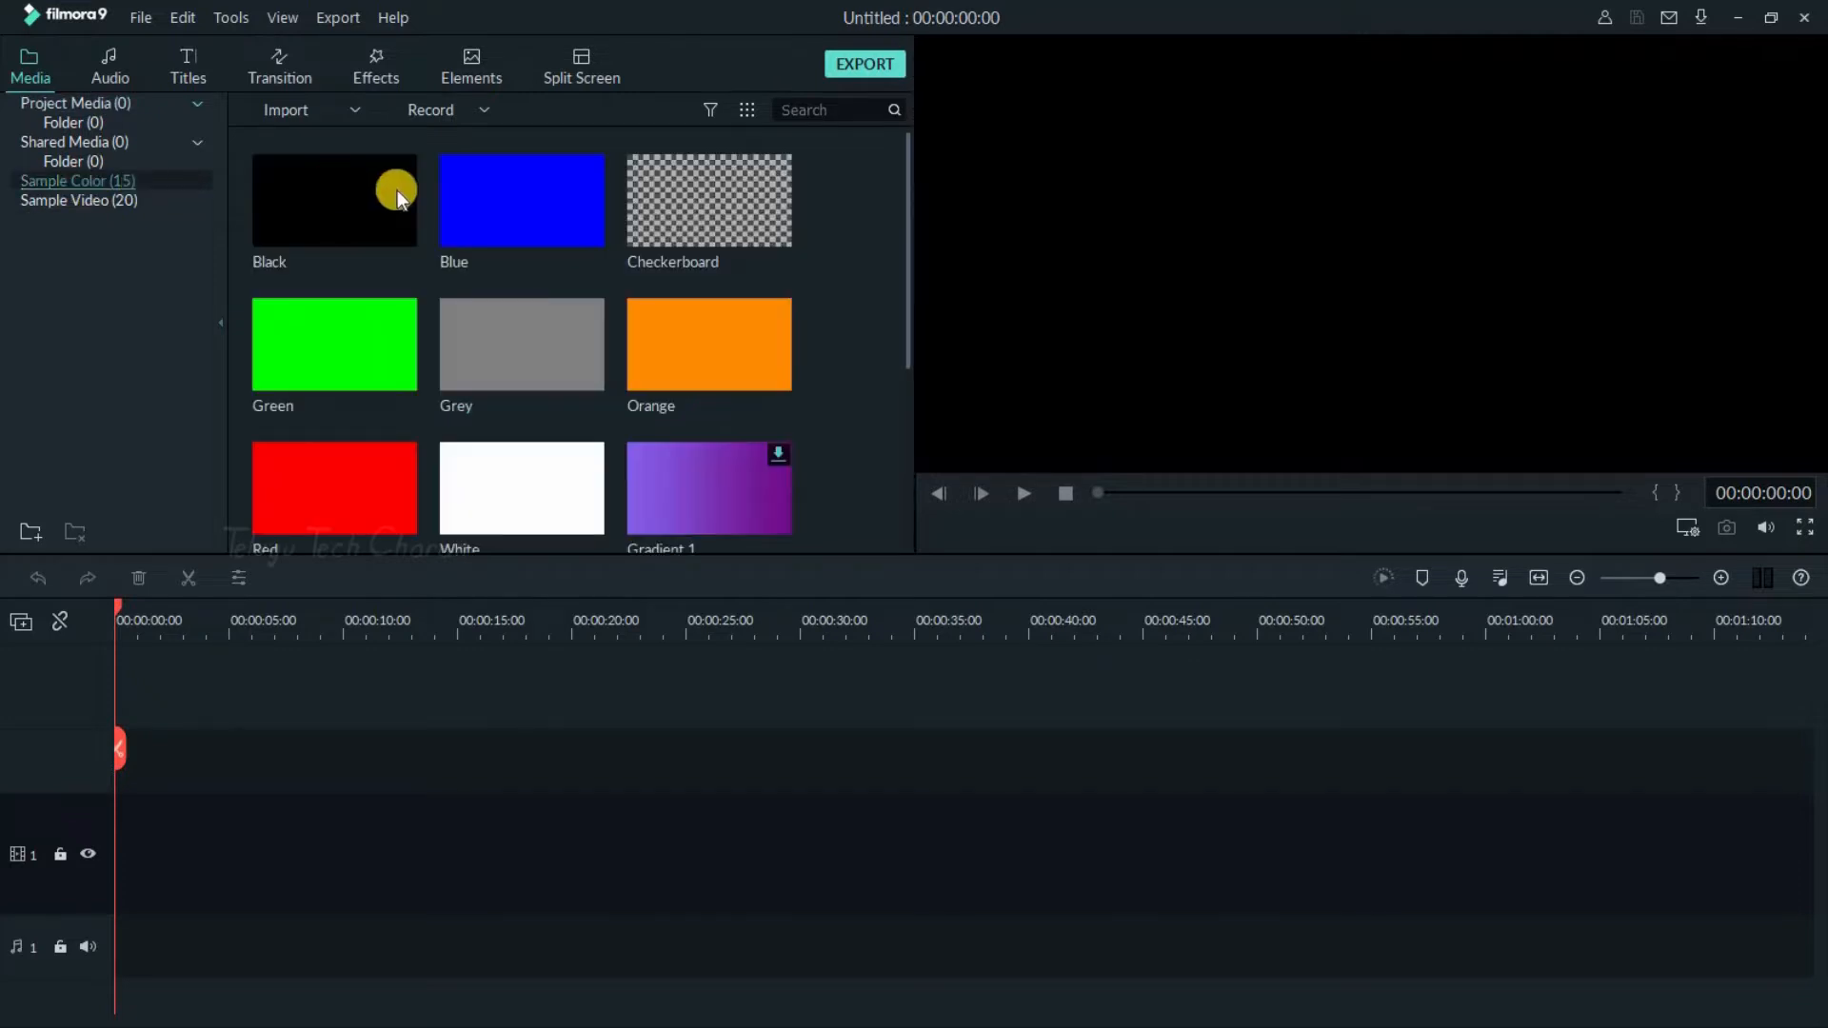
left_click_drag(358, 226, 59, 882)
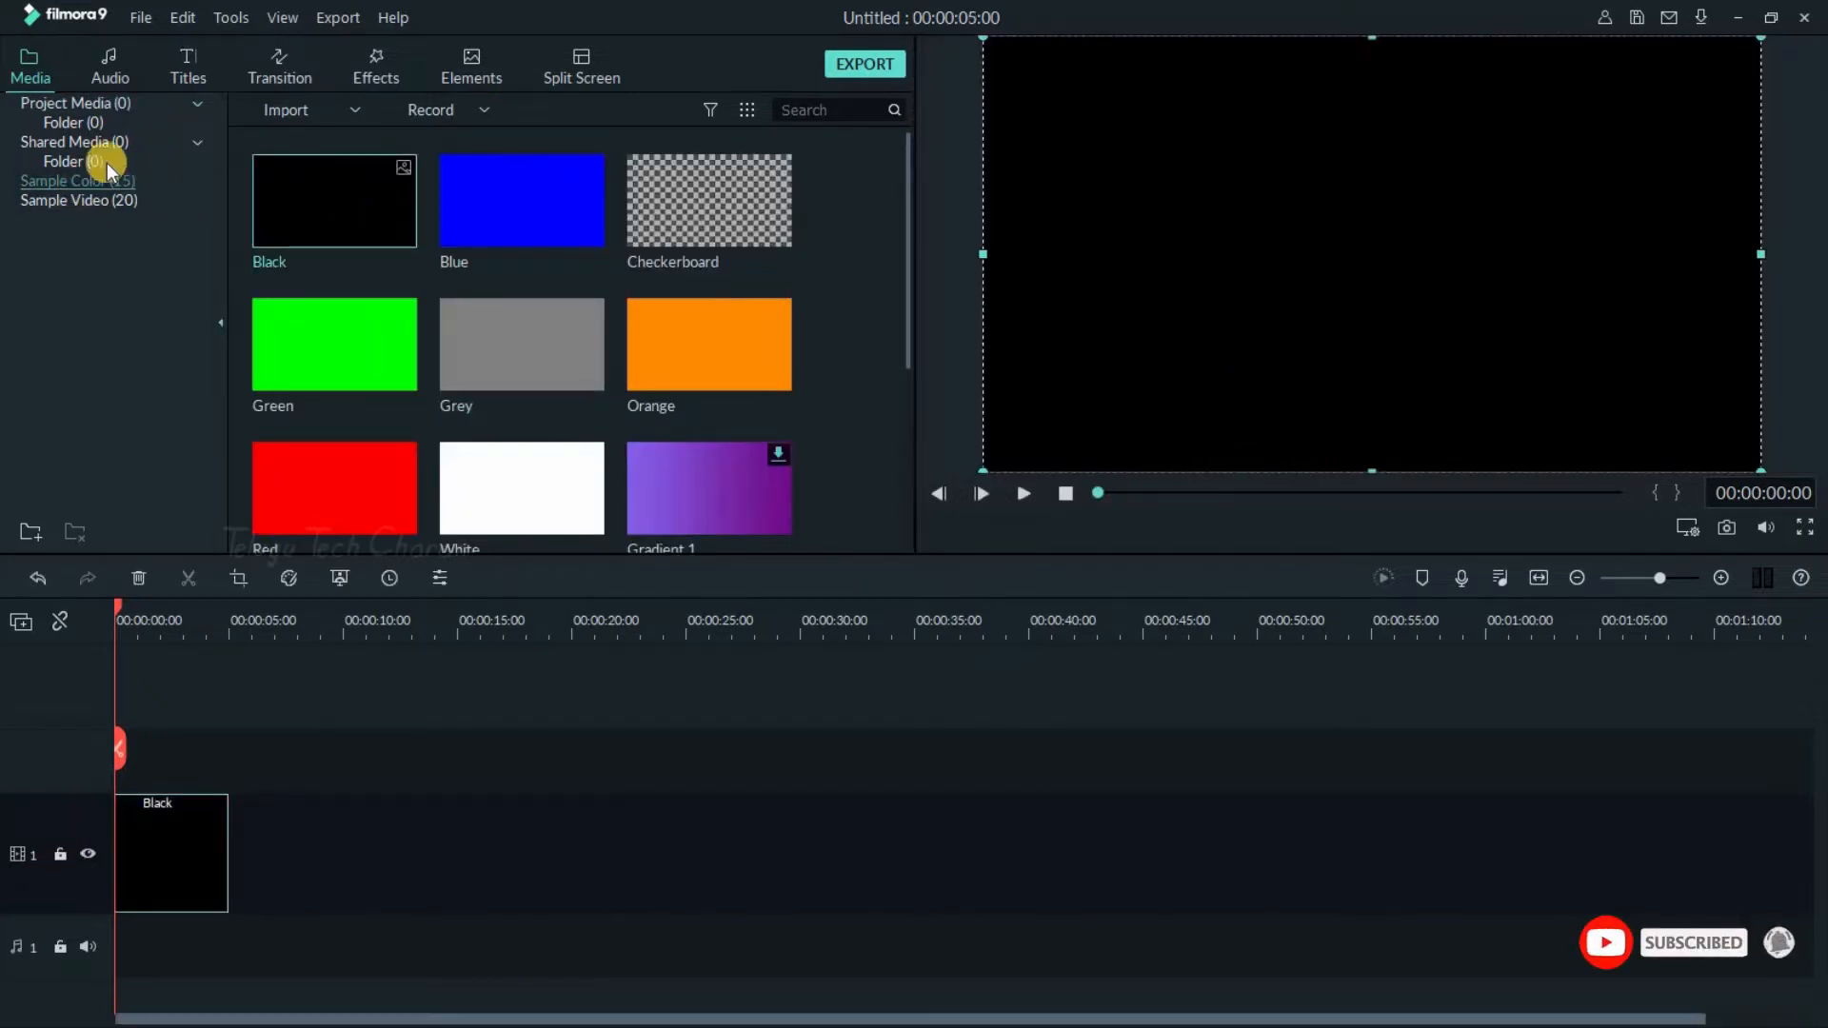
left_click(213, 69)
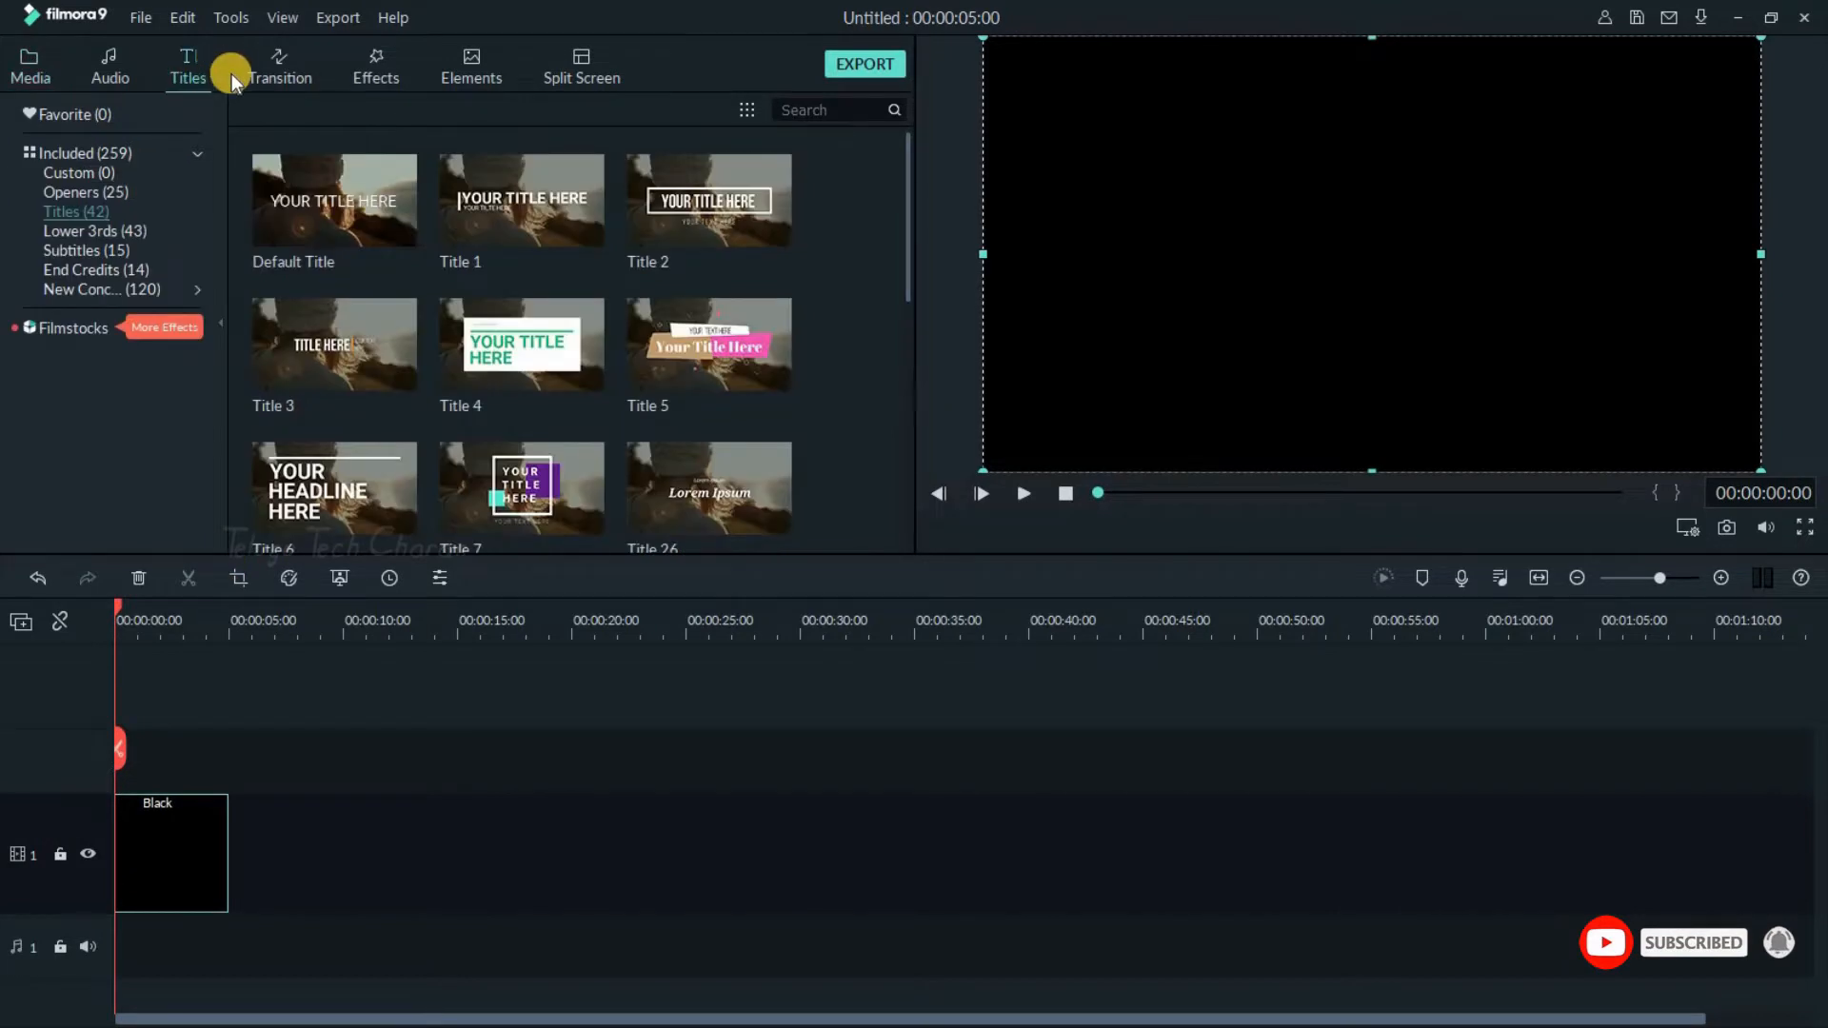
left_click(84, 212)
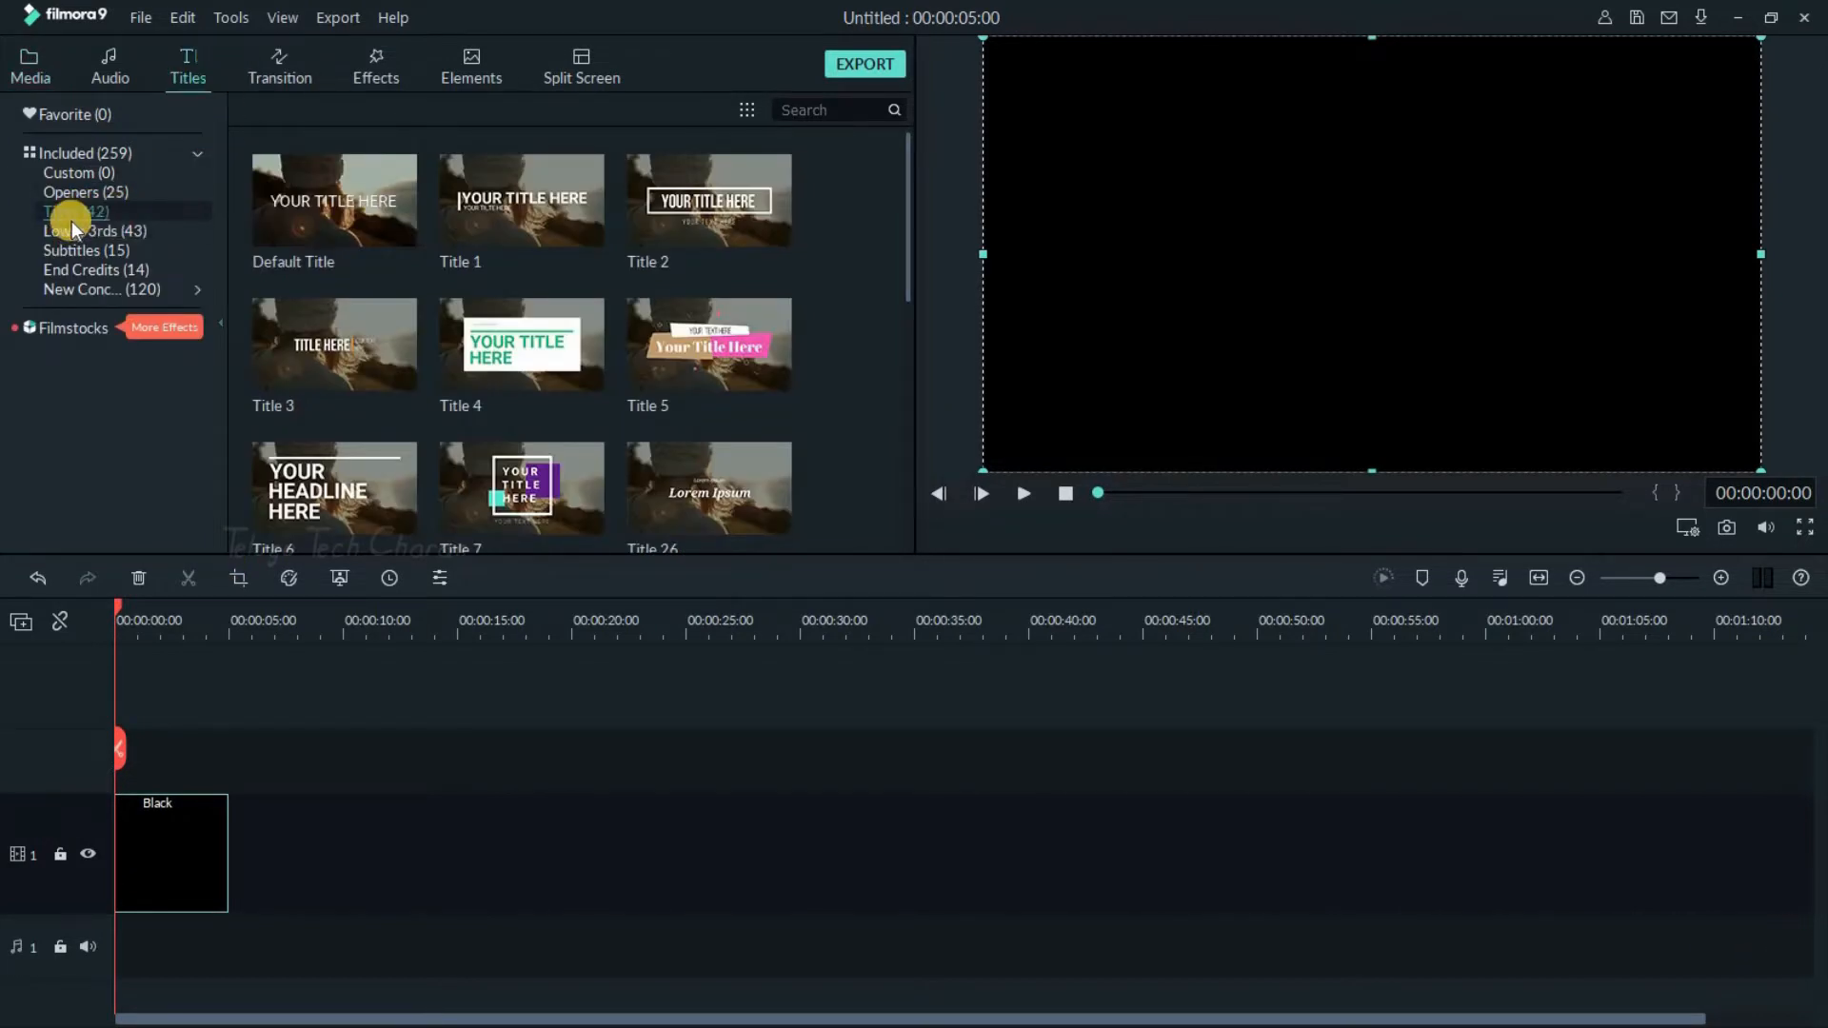
left_click_drag(315, 230, 177, 706)
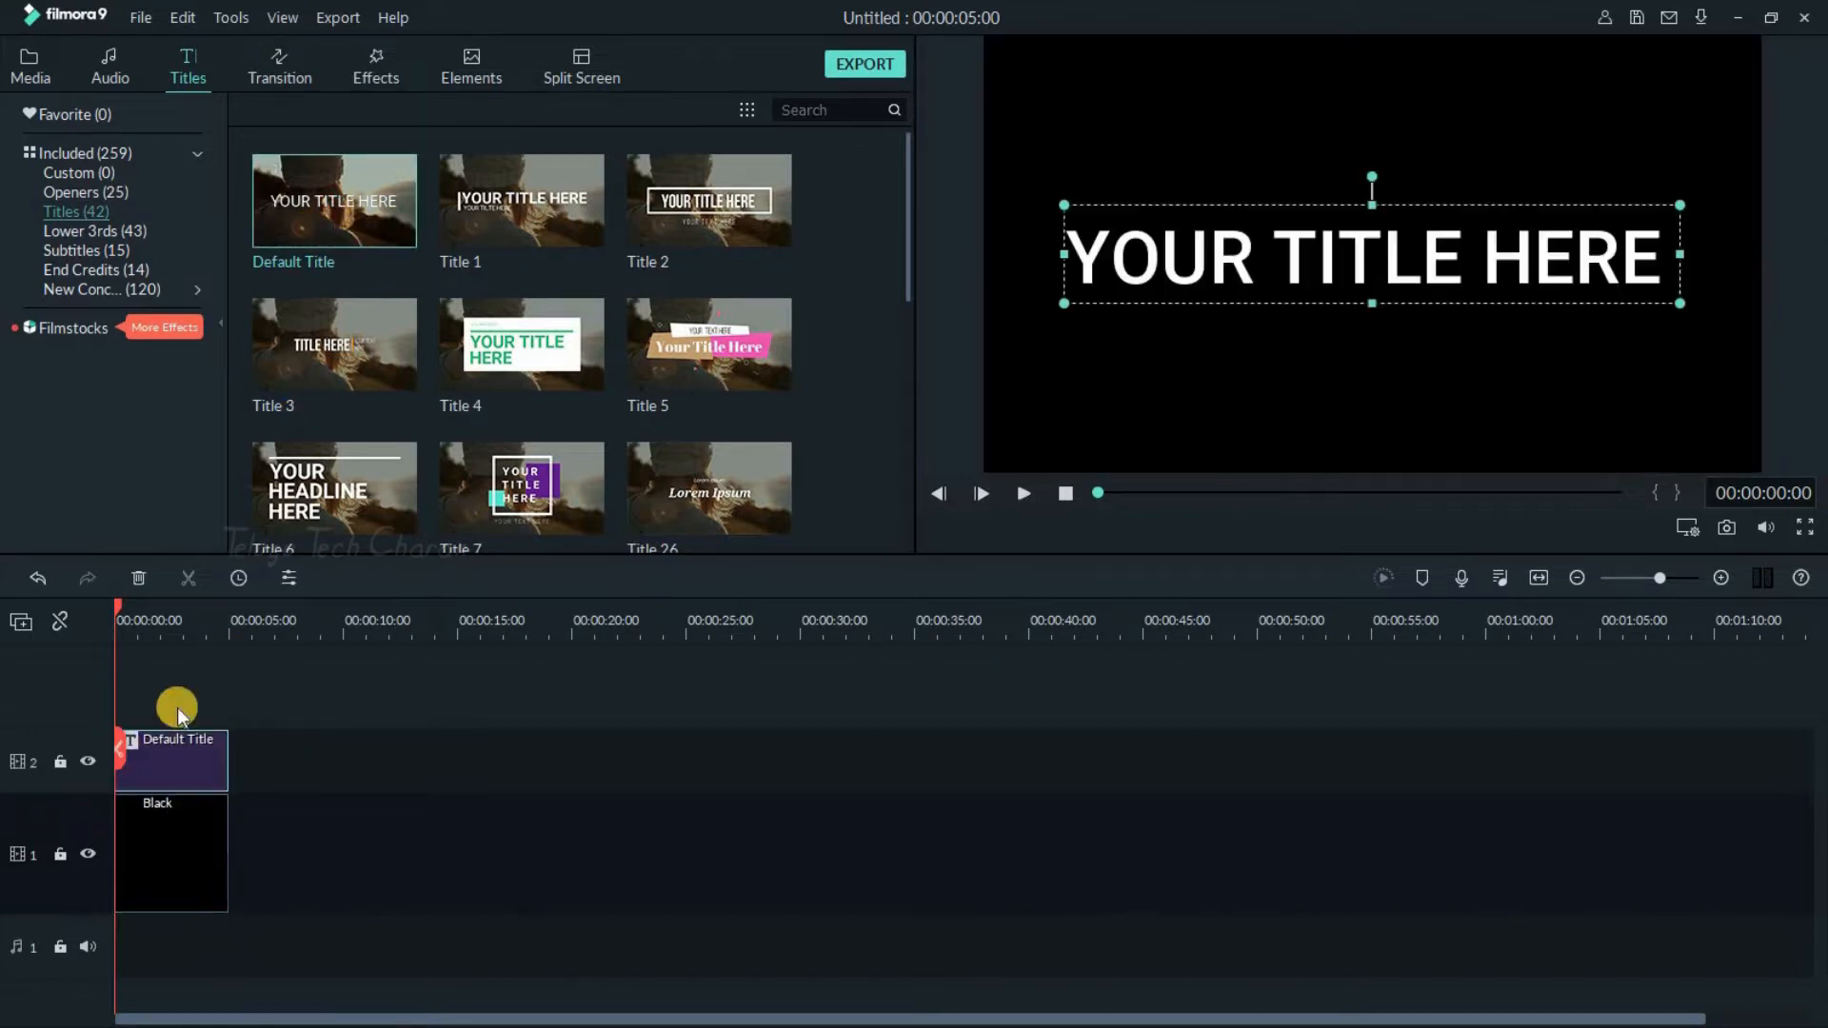
Replace the default title's placeholder text with "CLASS".
double_click(1555, 255)
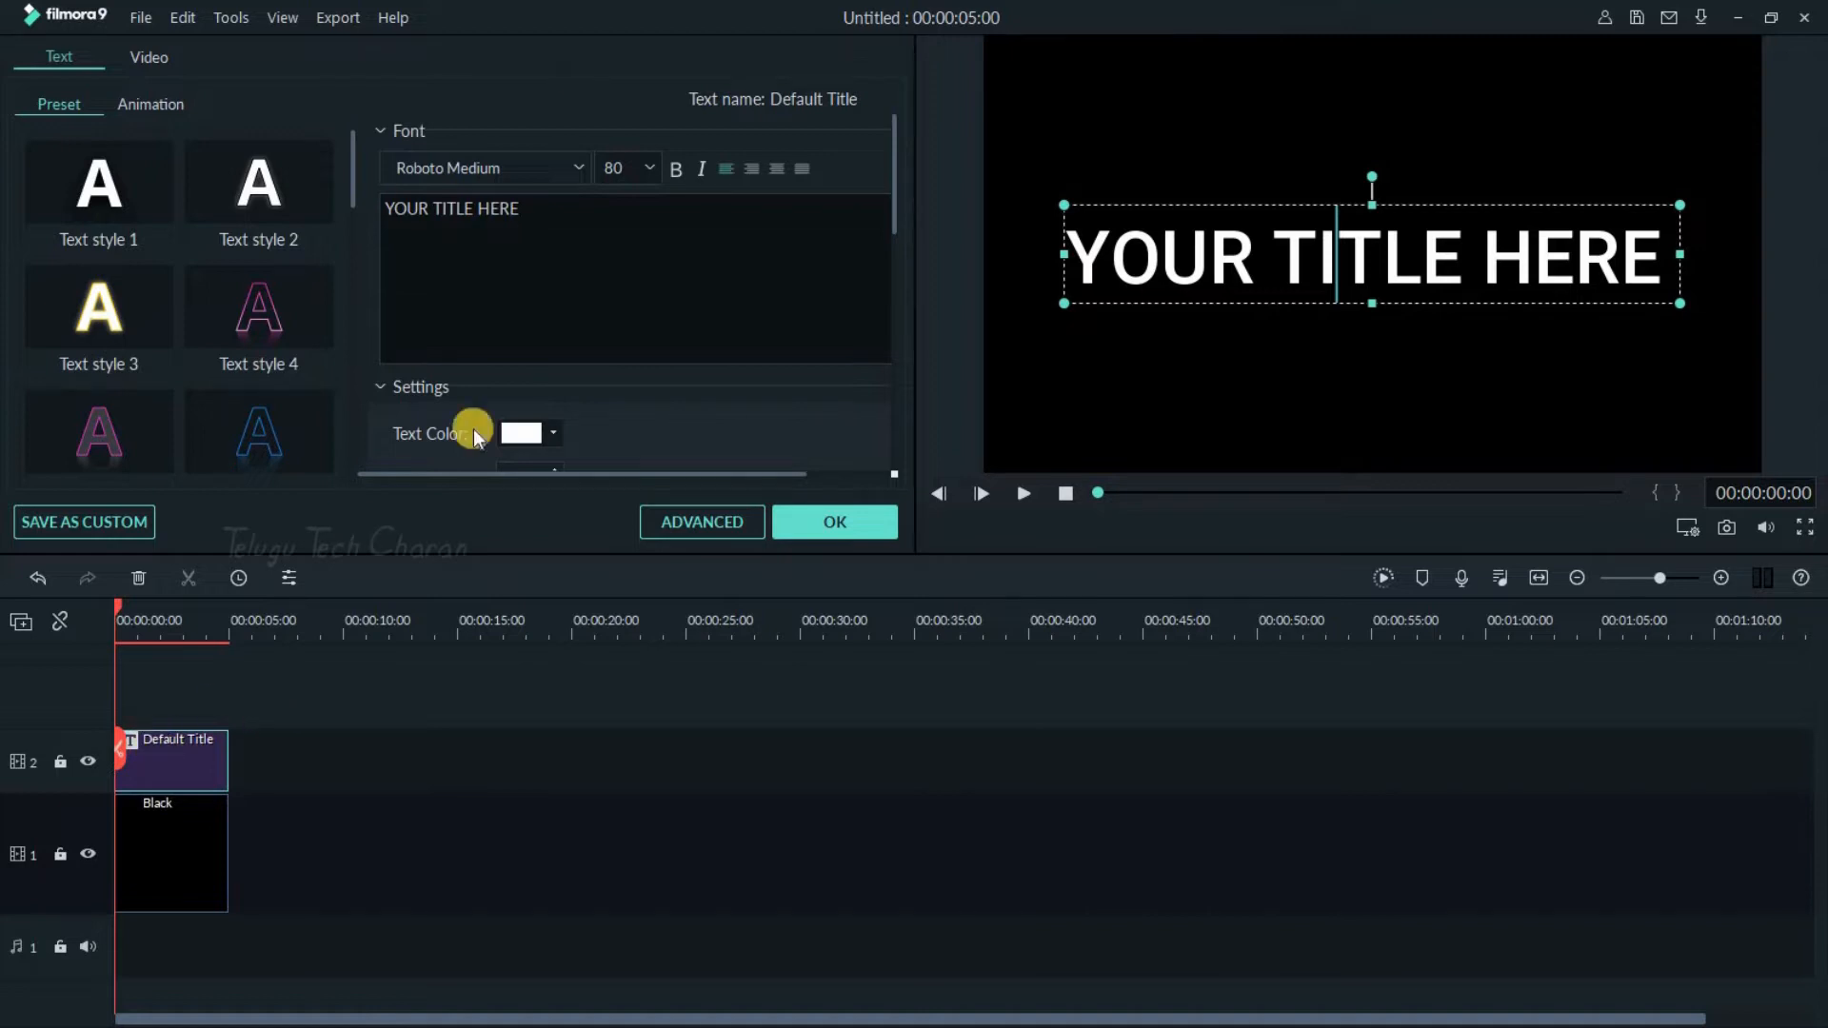
triple_click(460, 209)
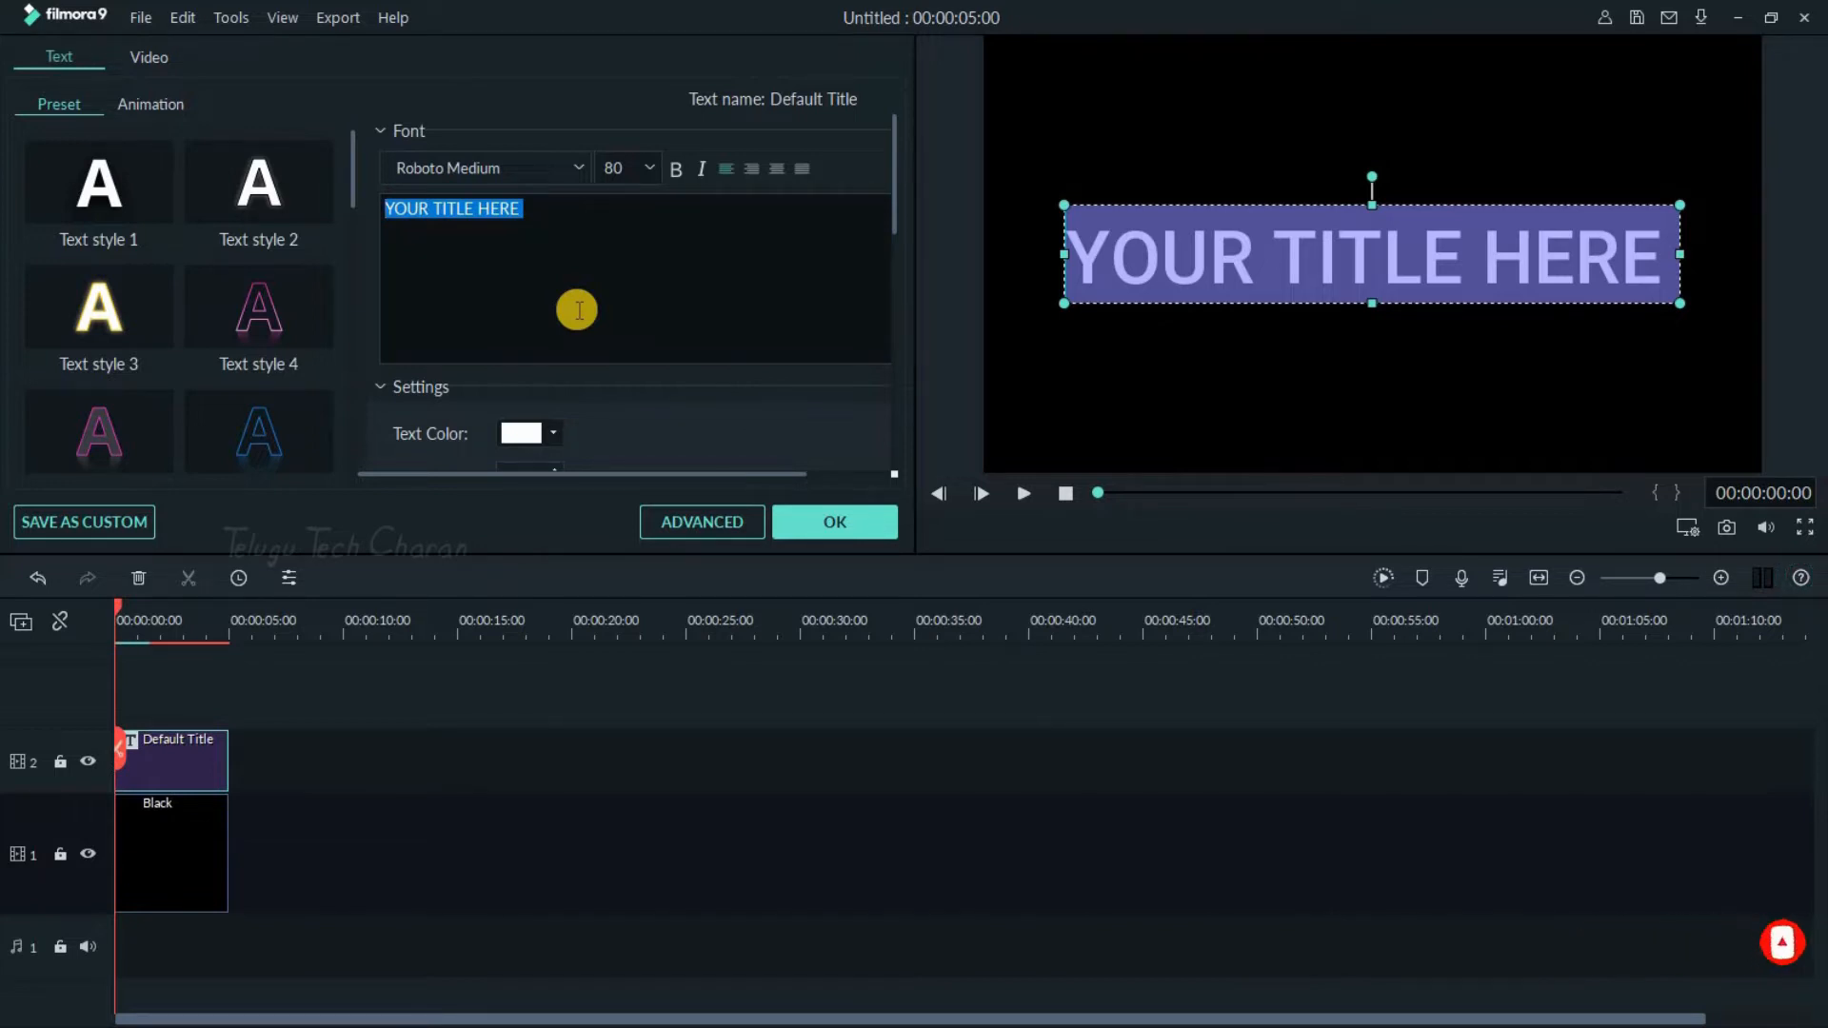
type("CLASS")
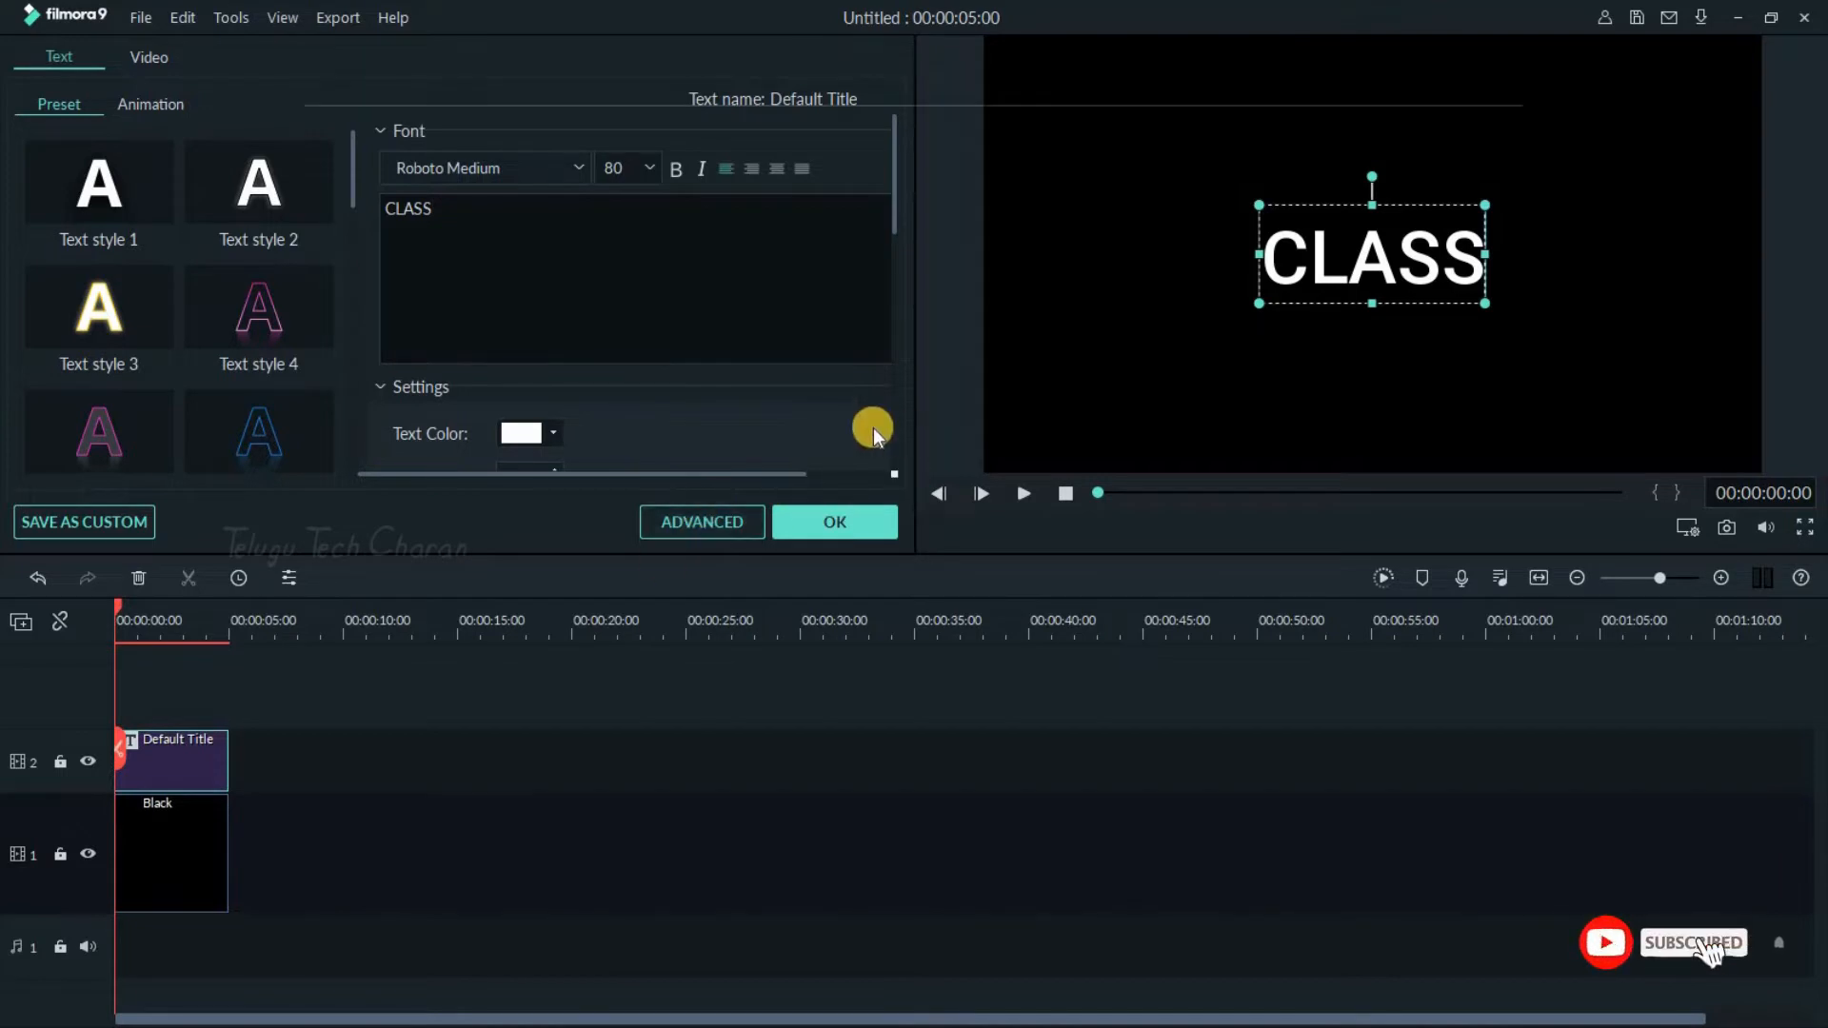
Set the CLASS text's font size to 130 in the advanced text editor.
left_click(702, 522)
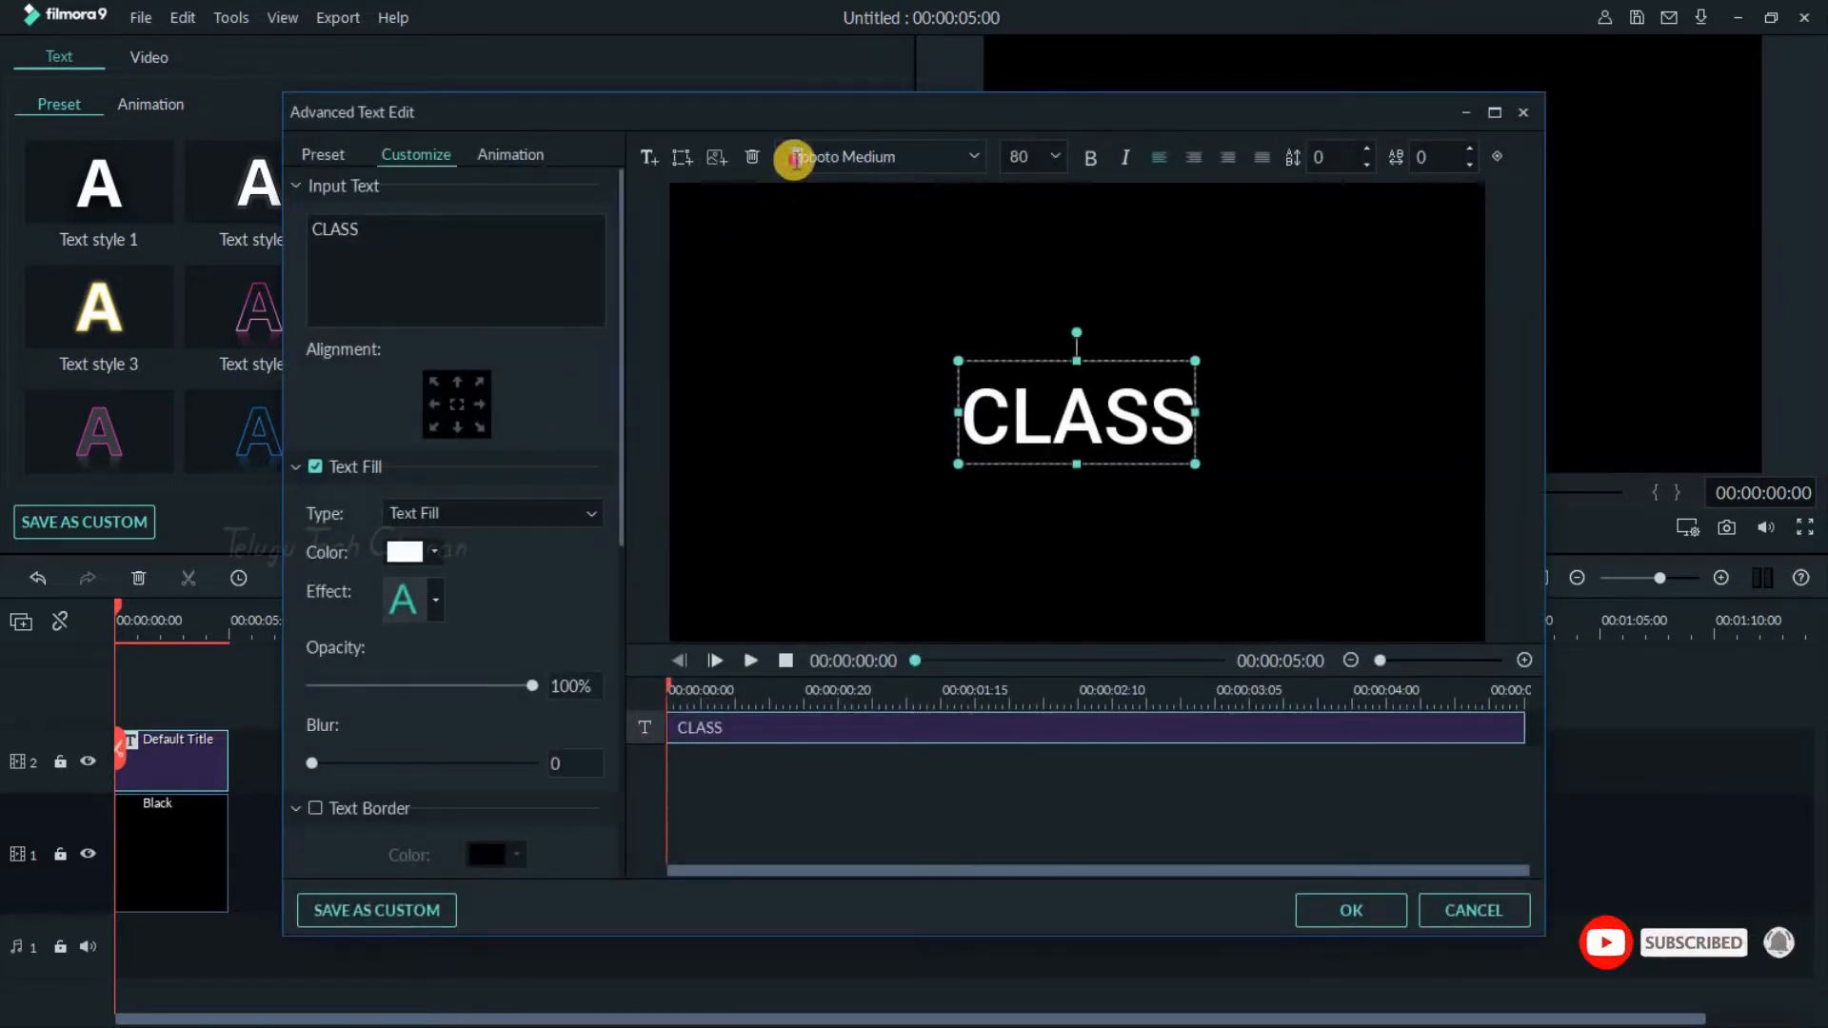
left_click_drag(789, 157, 905, 157)
left_click(1060, 156)
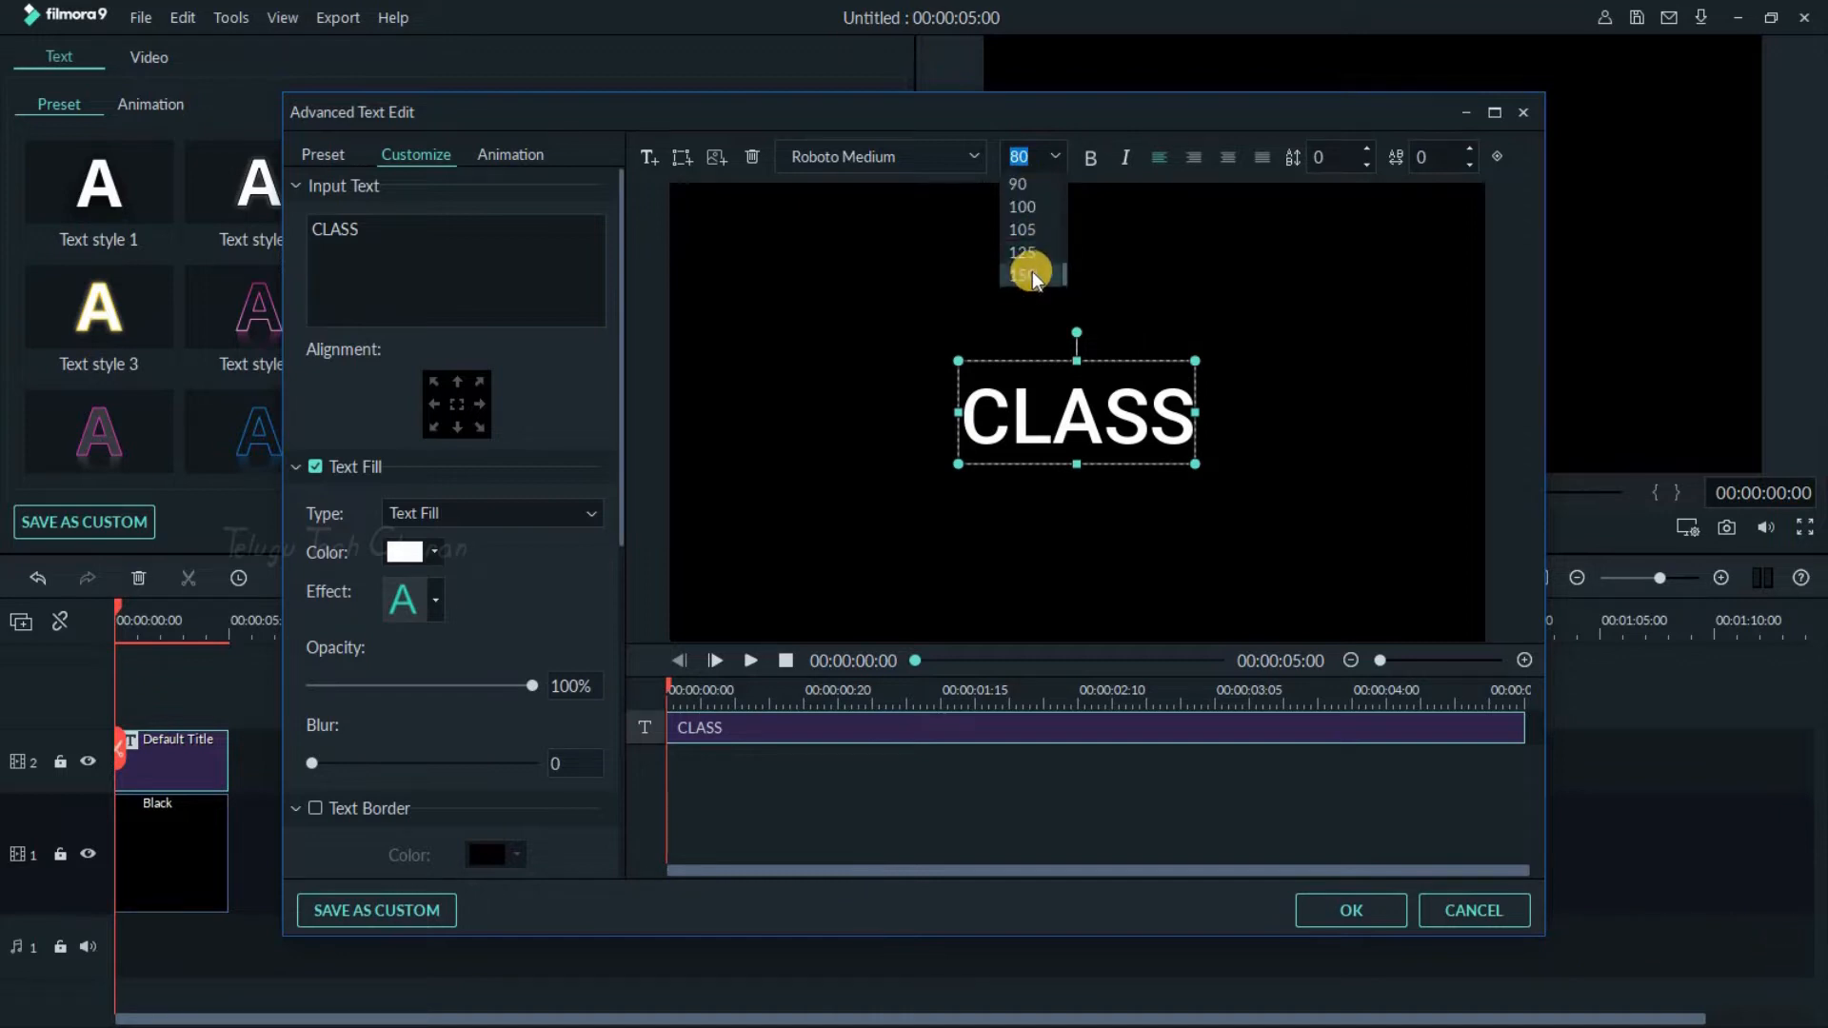
left_click(1024, 252)
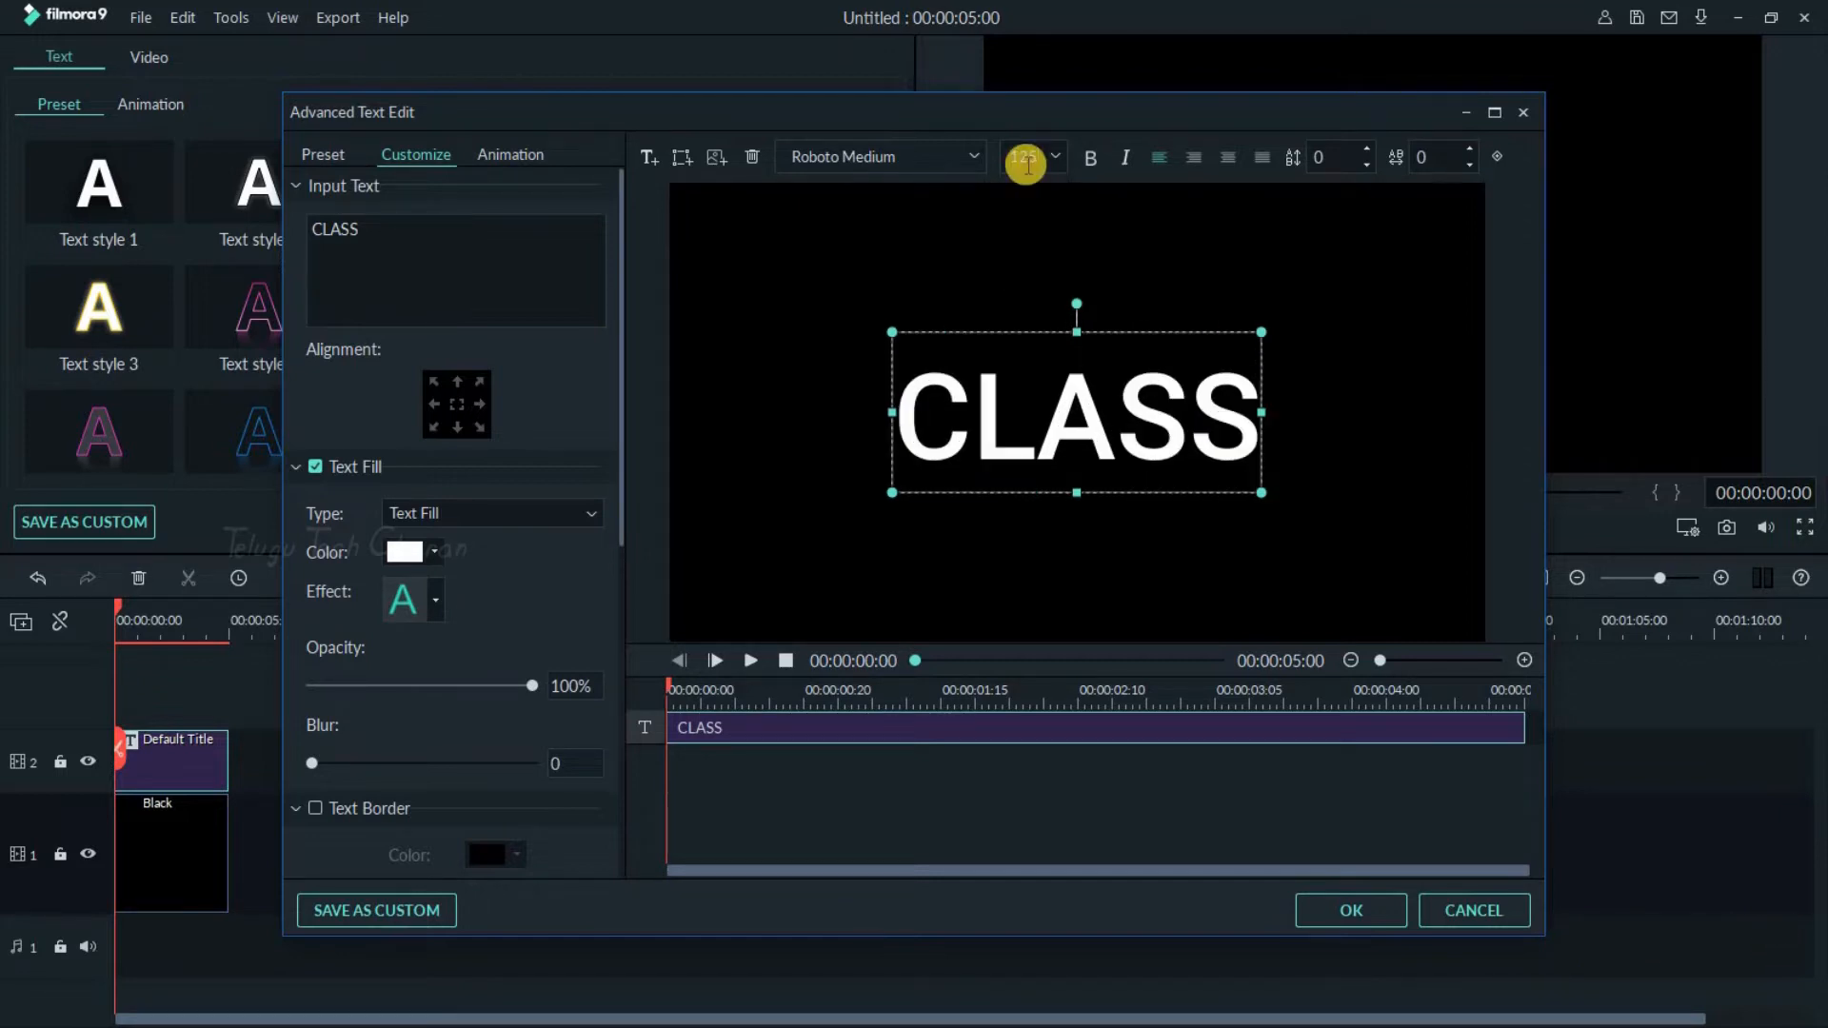
type("100")
key("Return")
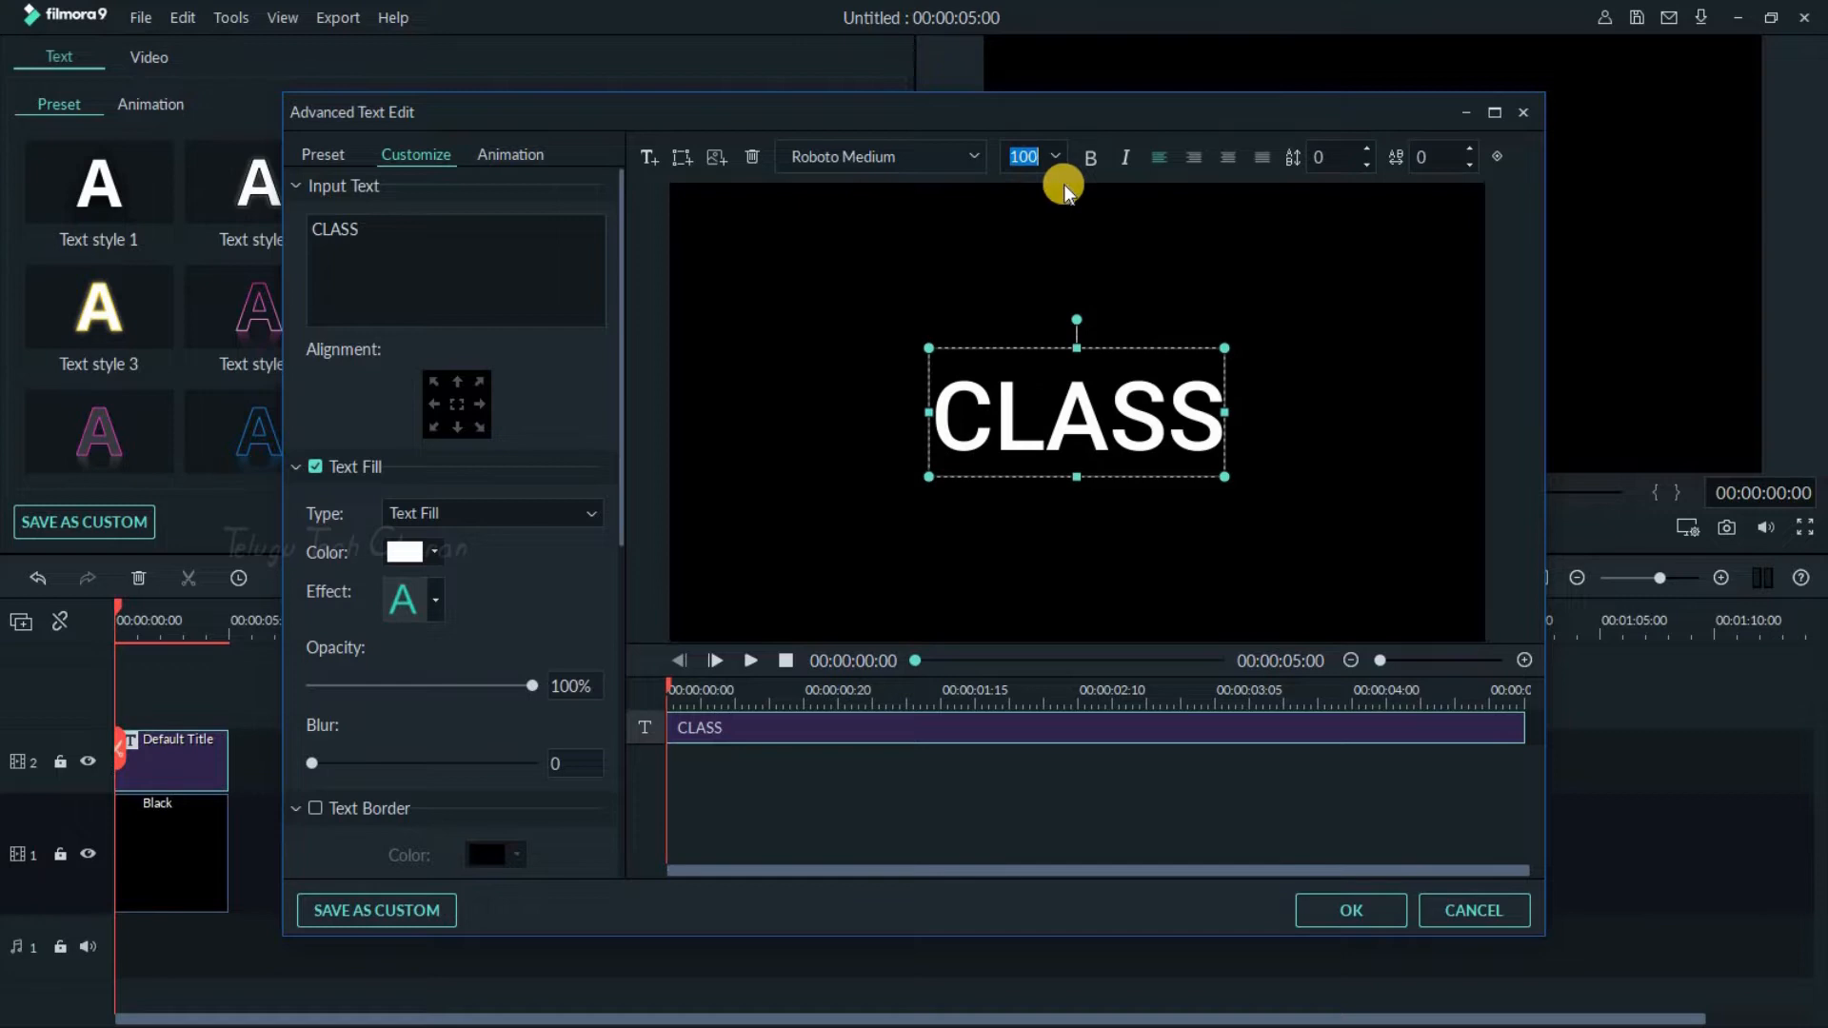
type("150")
key("Return")
type("125")
key("Return")
type("130")
key("Return")
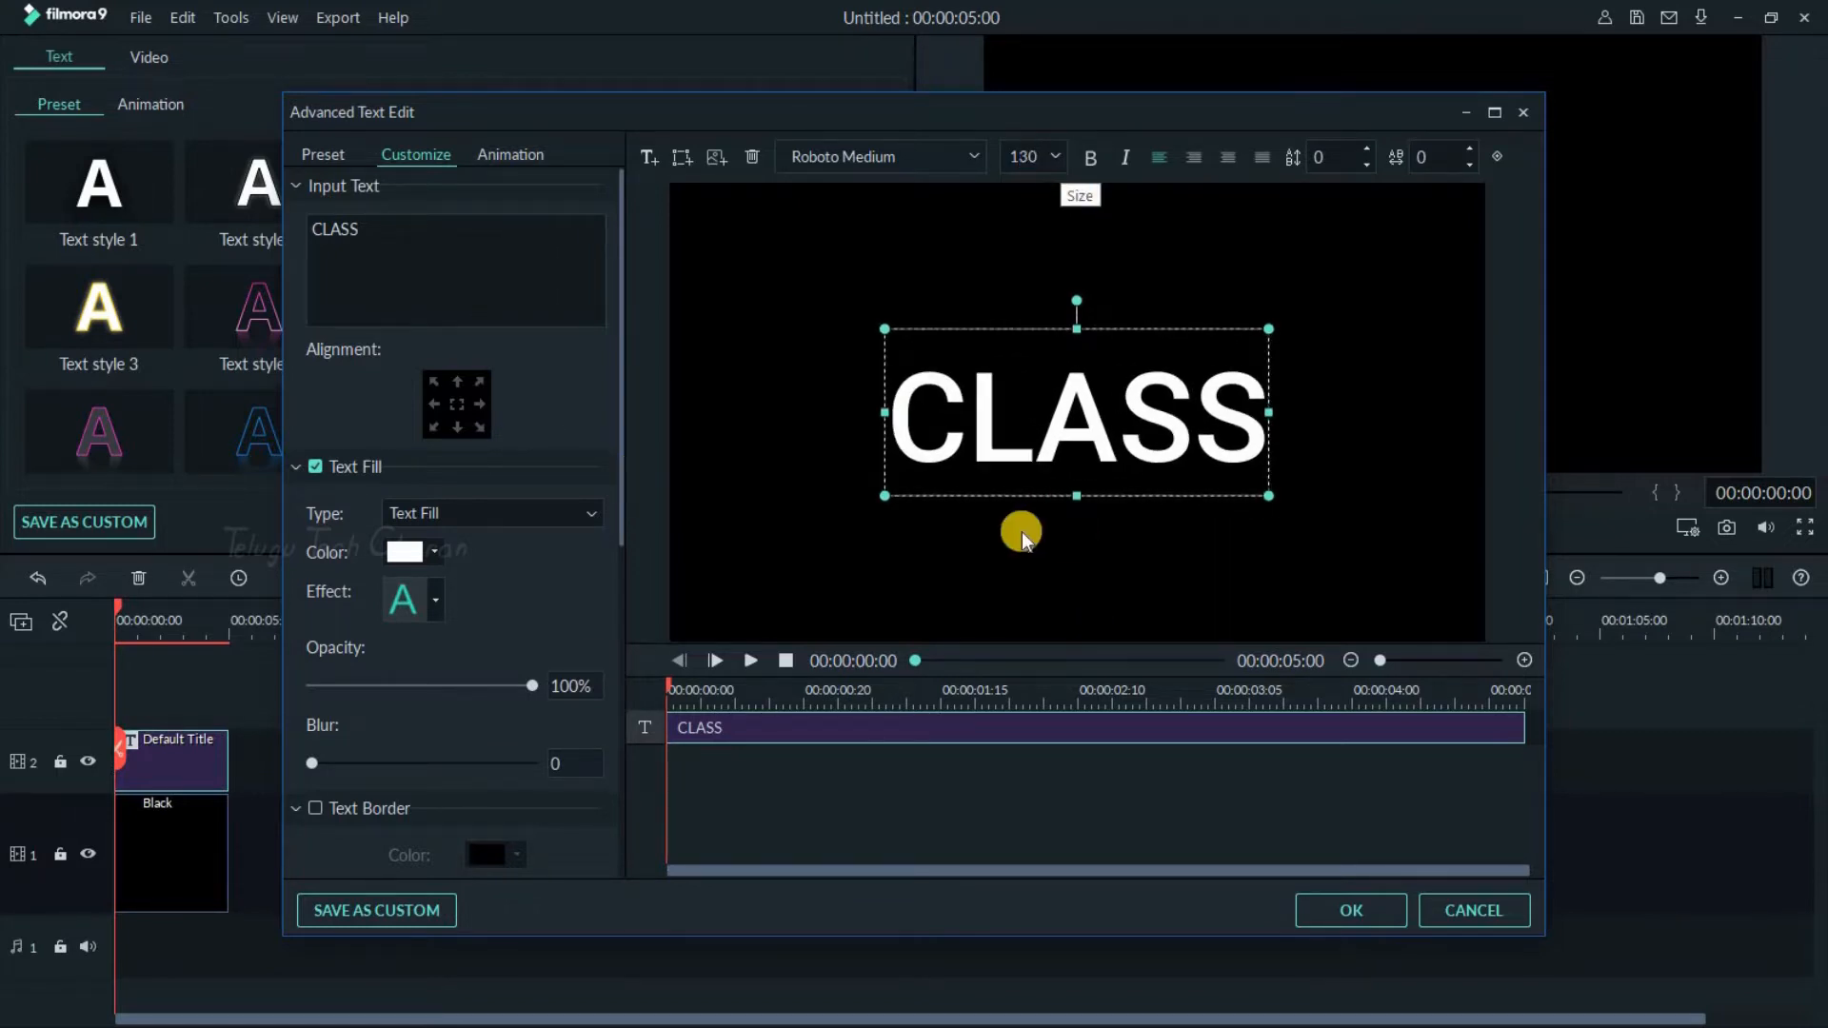
Change the CLASS text's font to Impact and apply the advanced text edits.
left_click(973, 154)
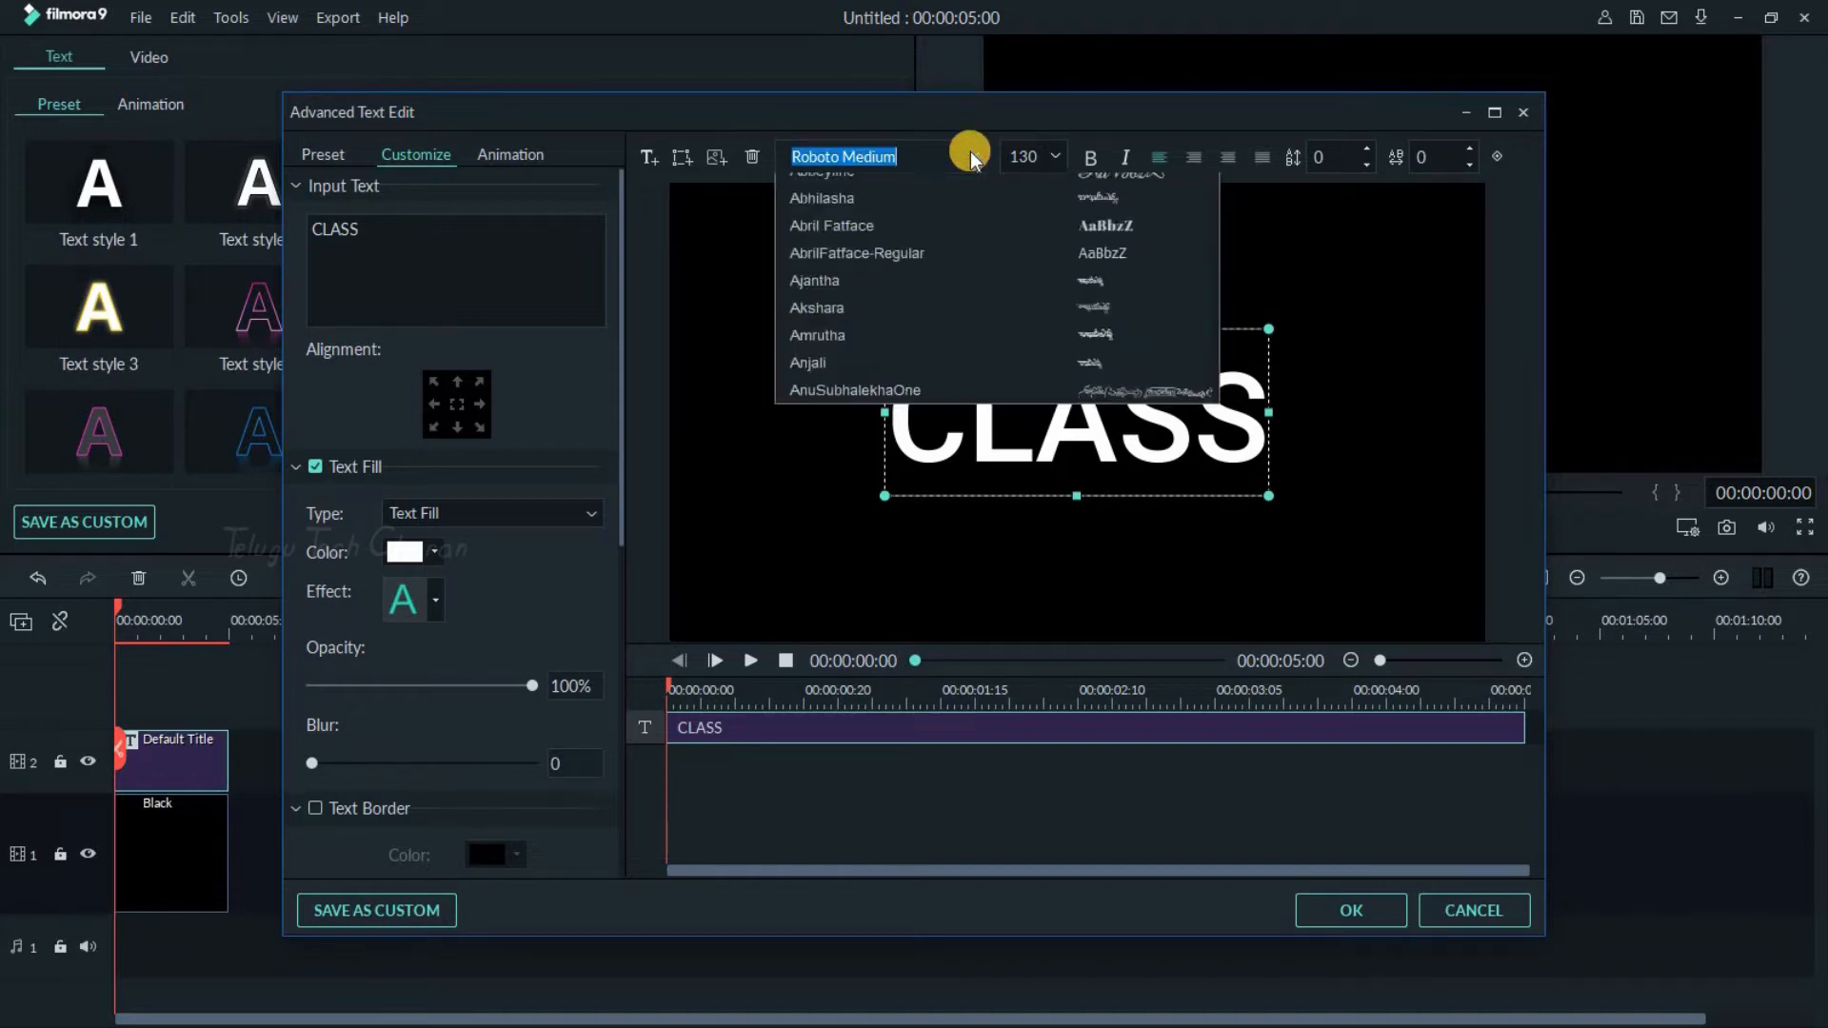
left_click(900, 149)
scroll(994, 245, "up", 20)
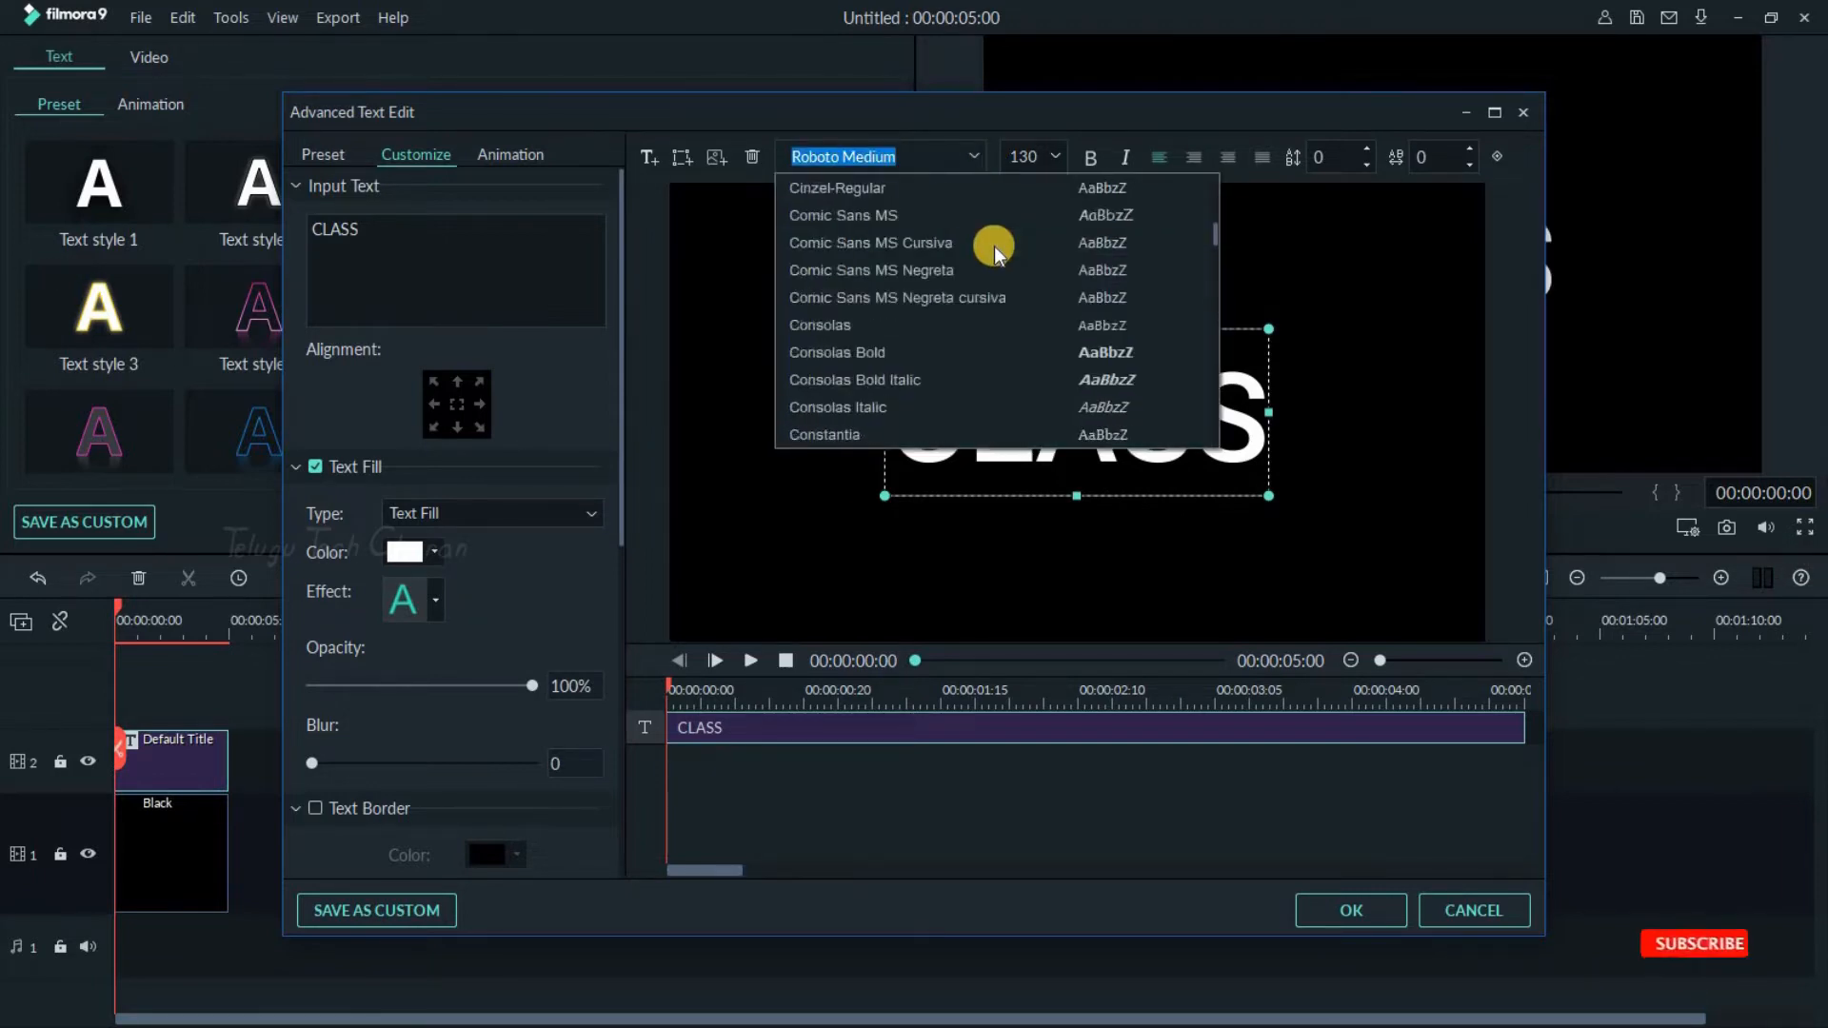
scroll(994, 245, "down", 10)
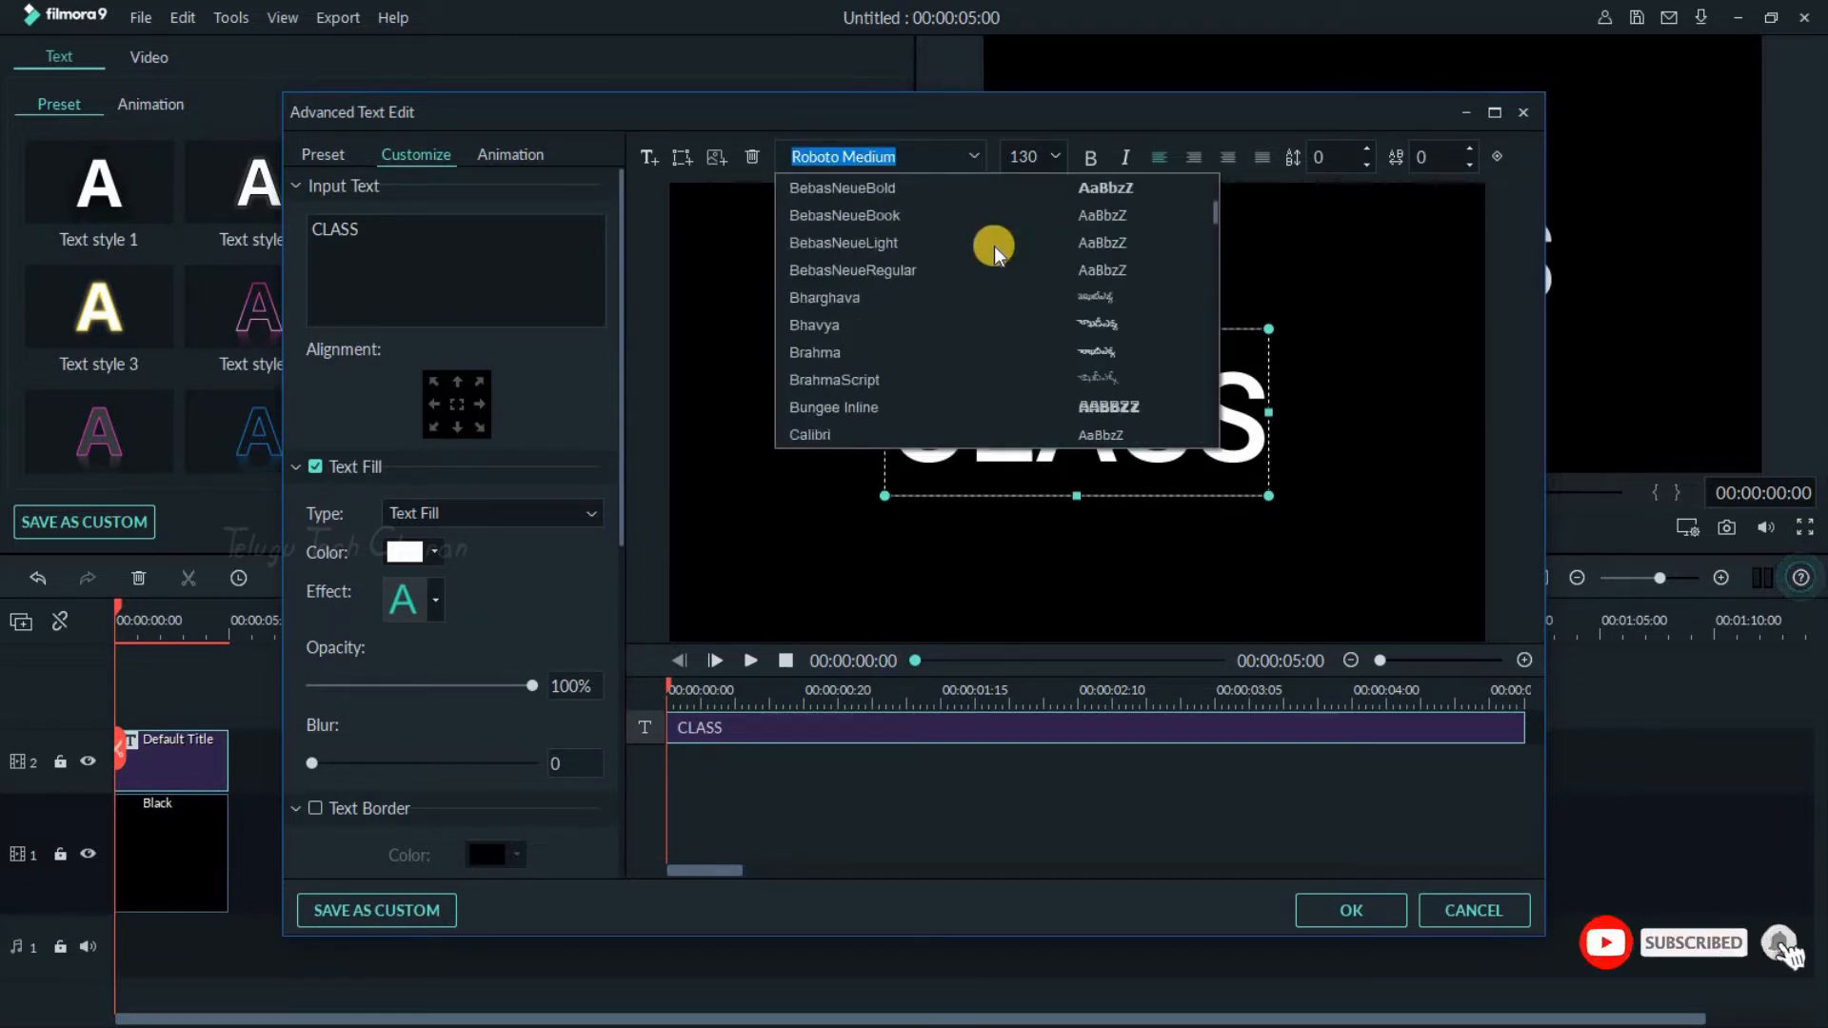
scroll(994, 246, "down", 20)
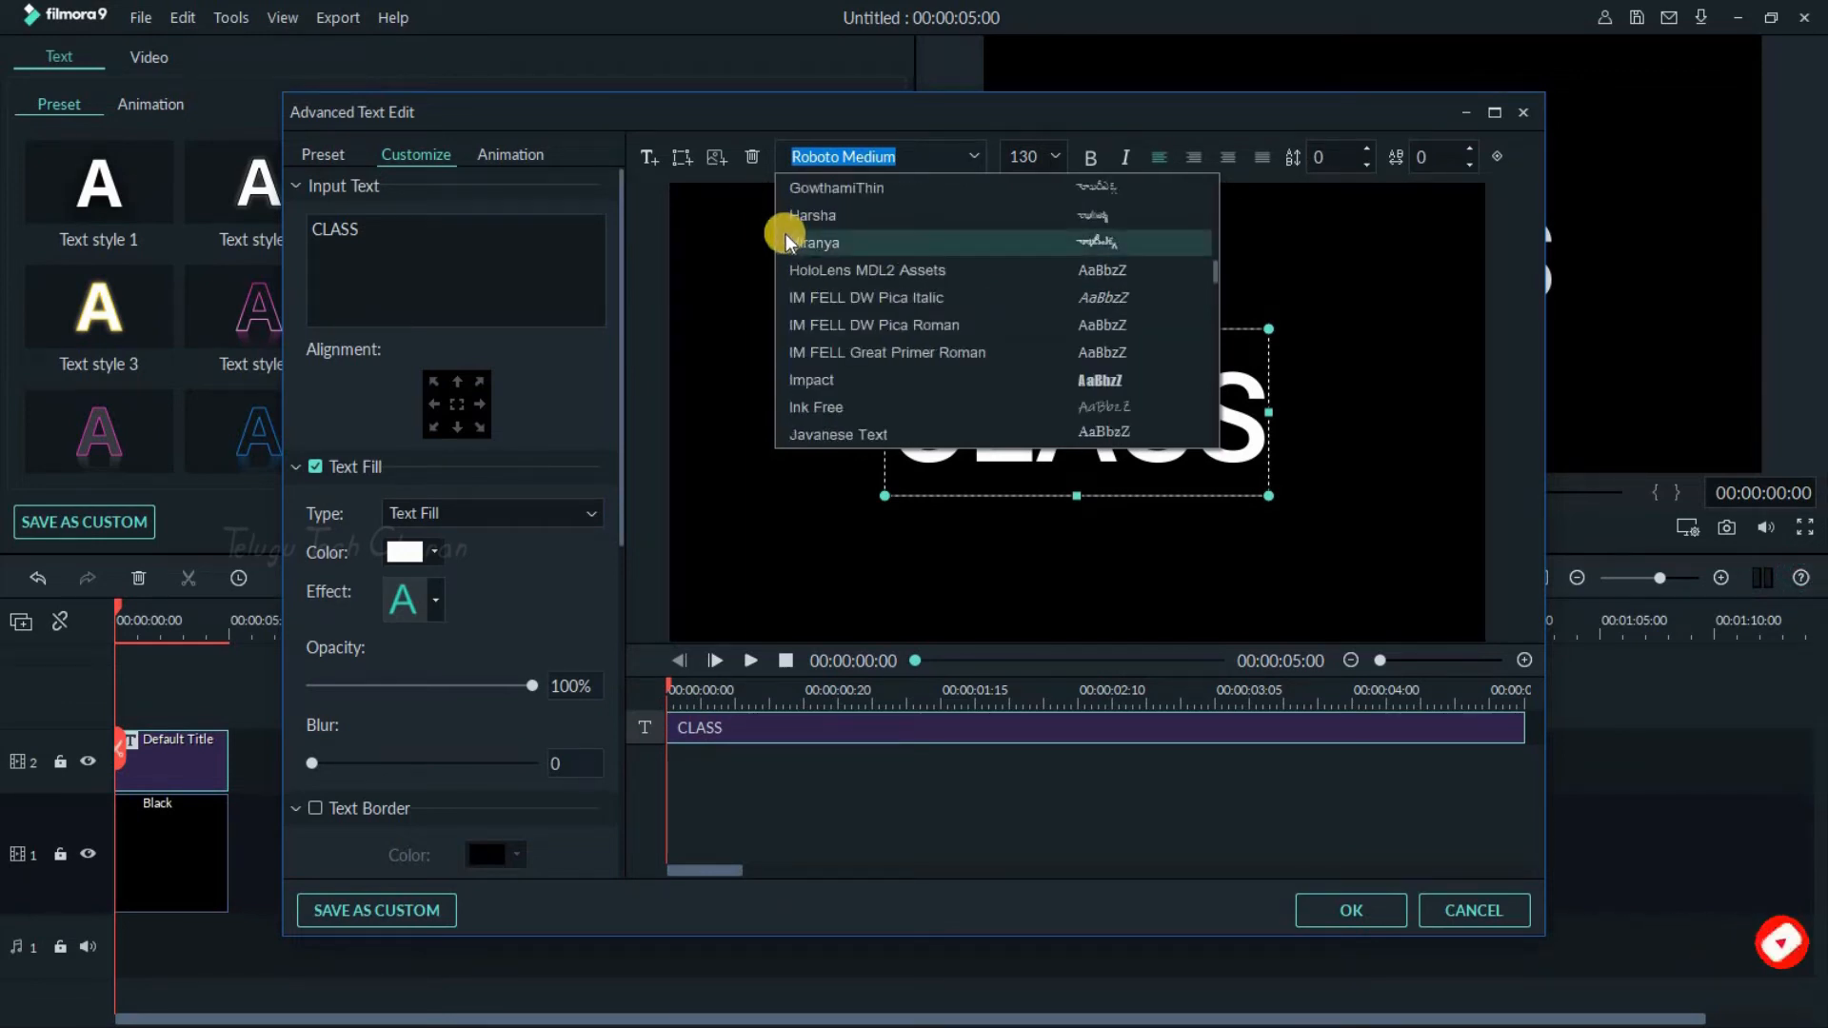
left_click(824, 383)
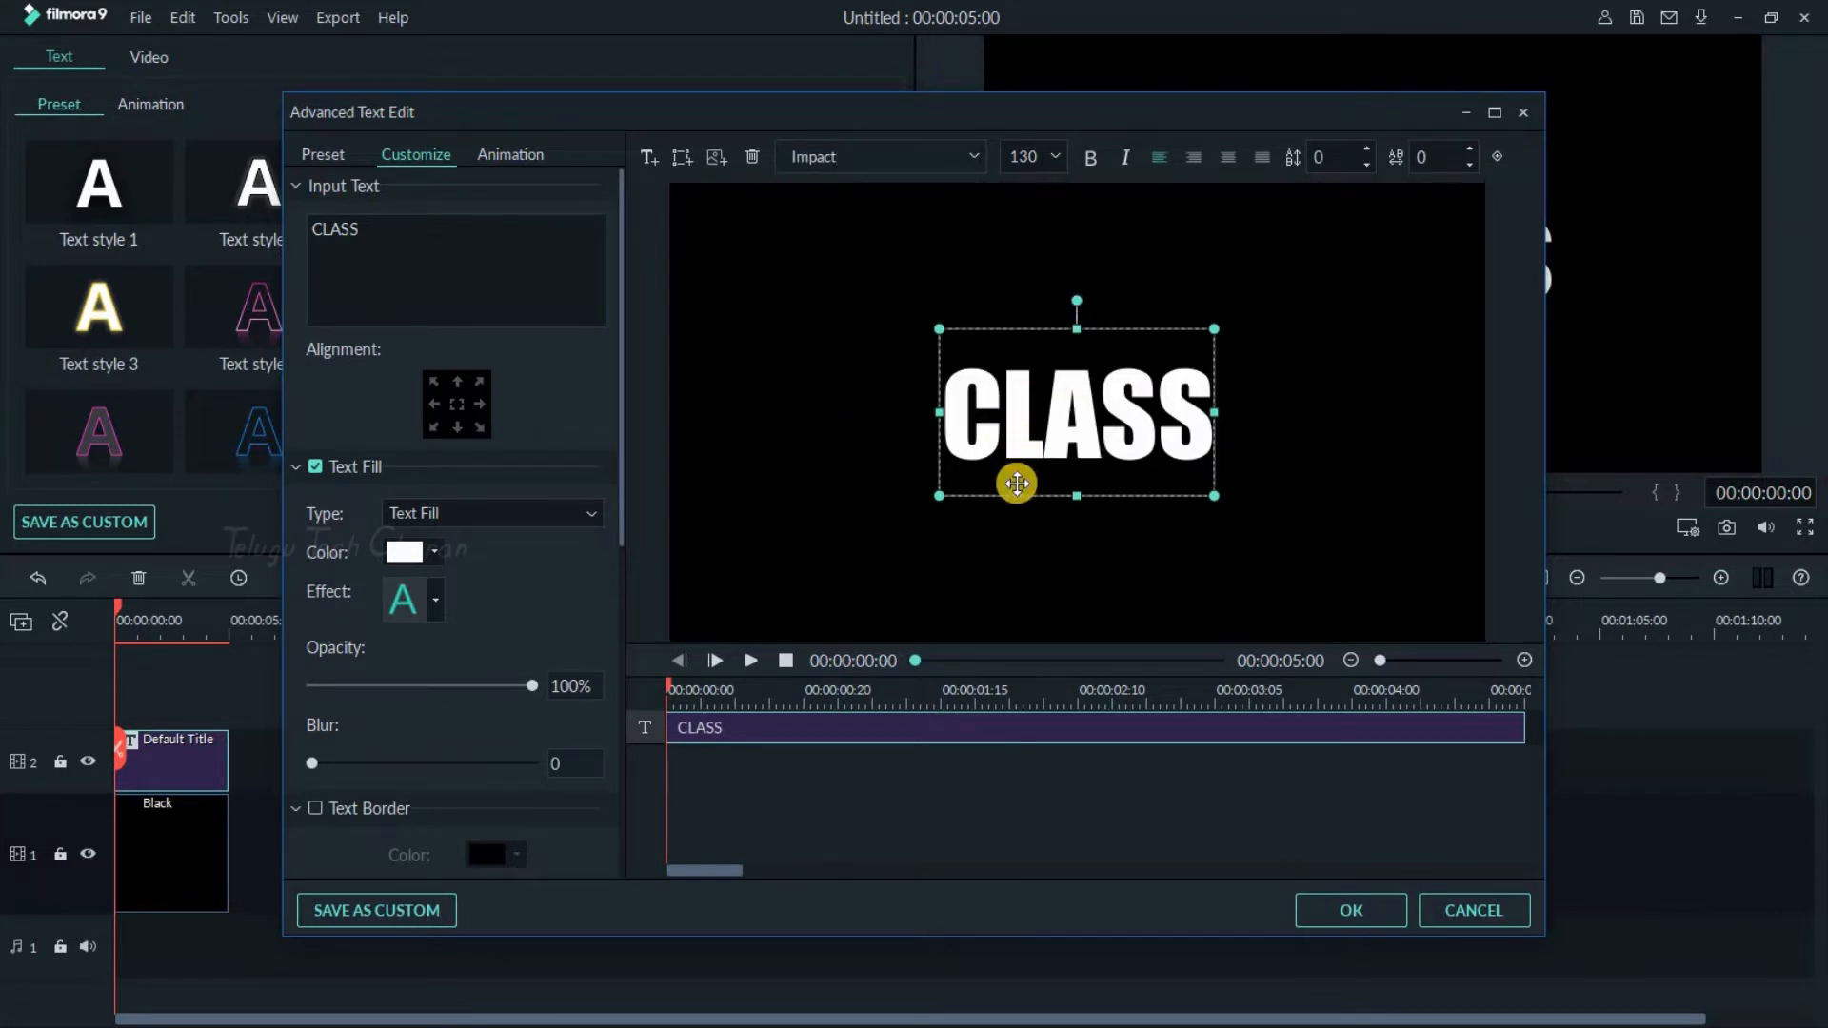
left_click(1351, 910)
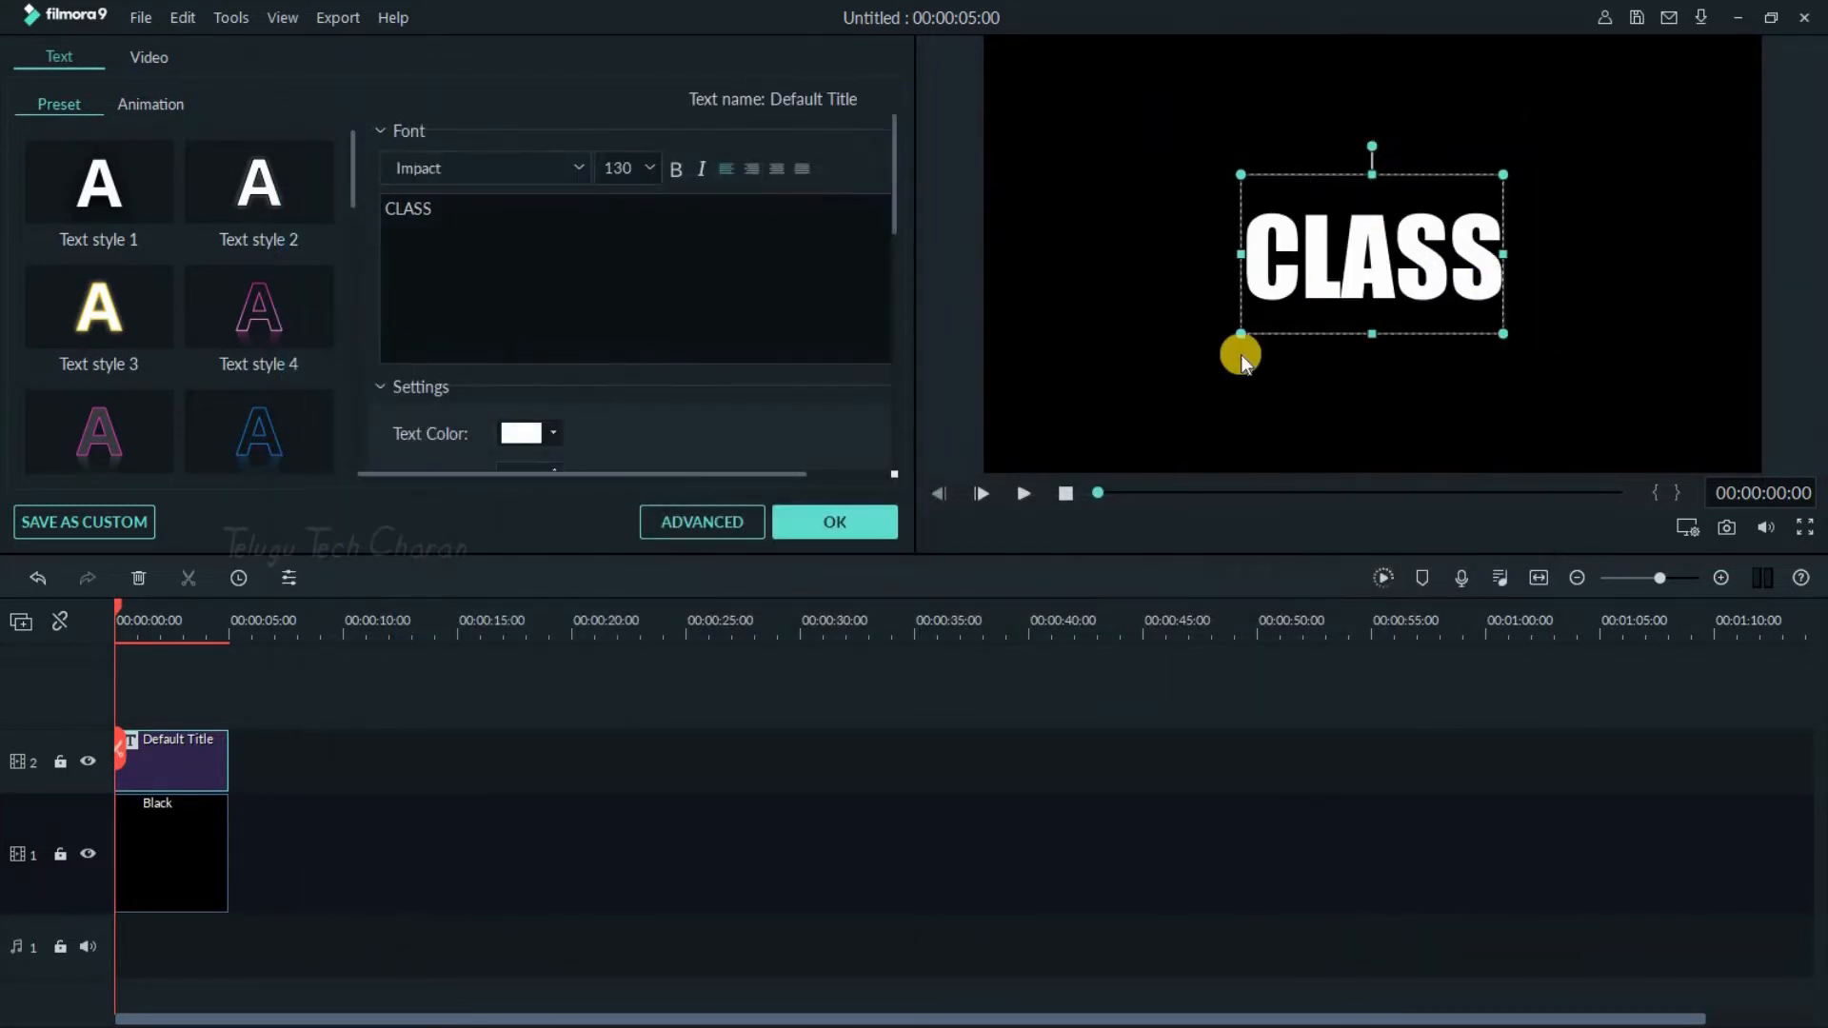
Take a snapshot of the CLASS title frame at 00:00:02:08 and show it in the project media.
left_click(175, 828)
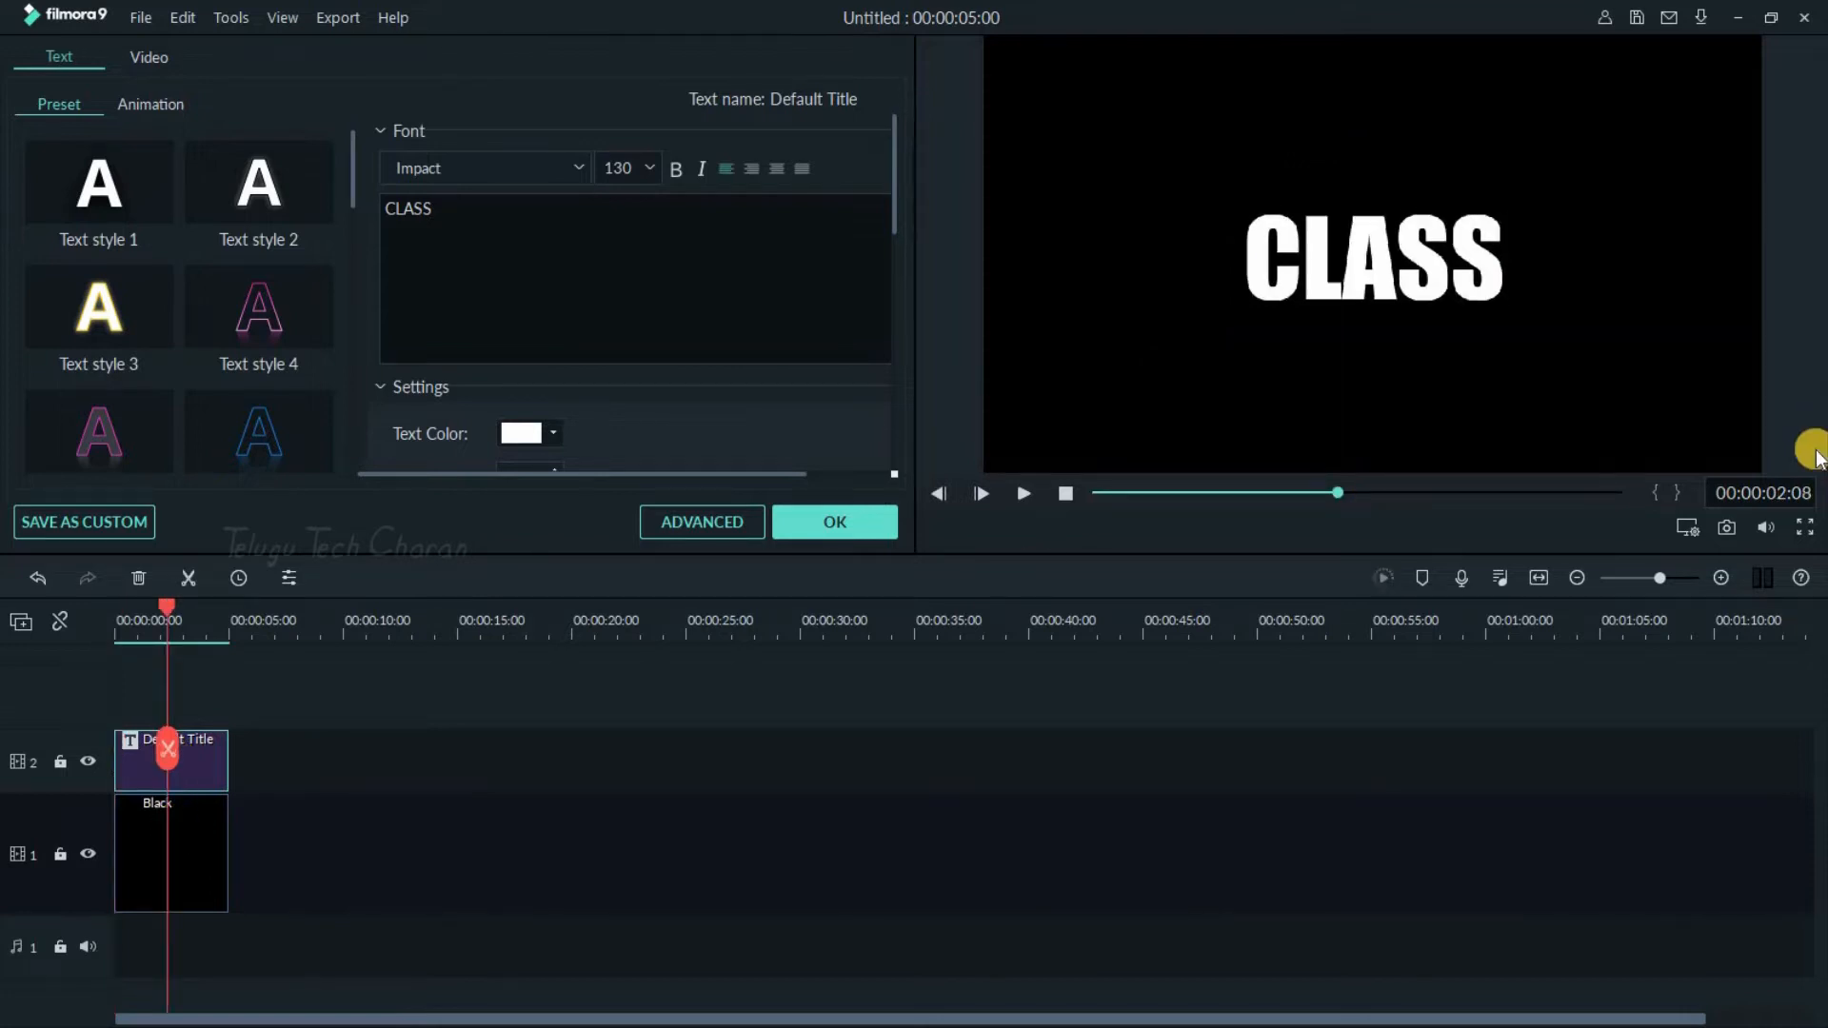
left_click(1729, 530)
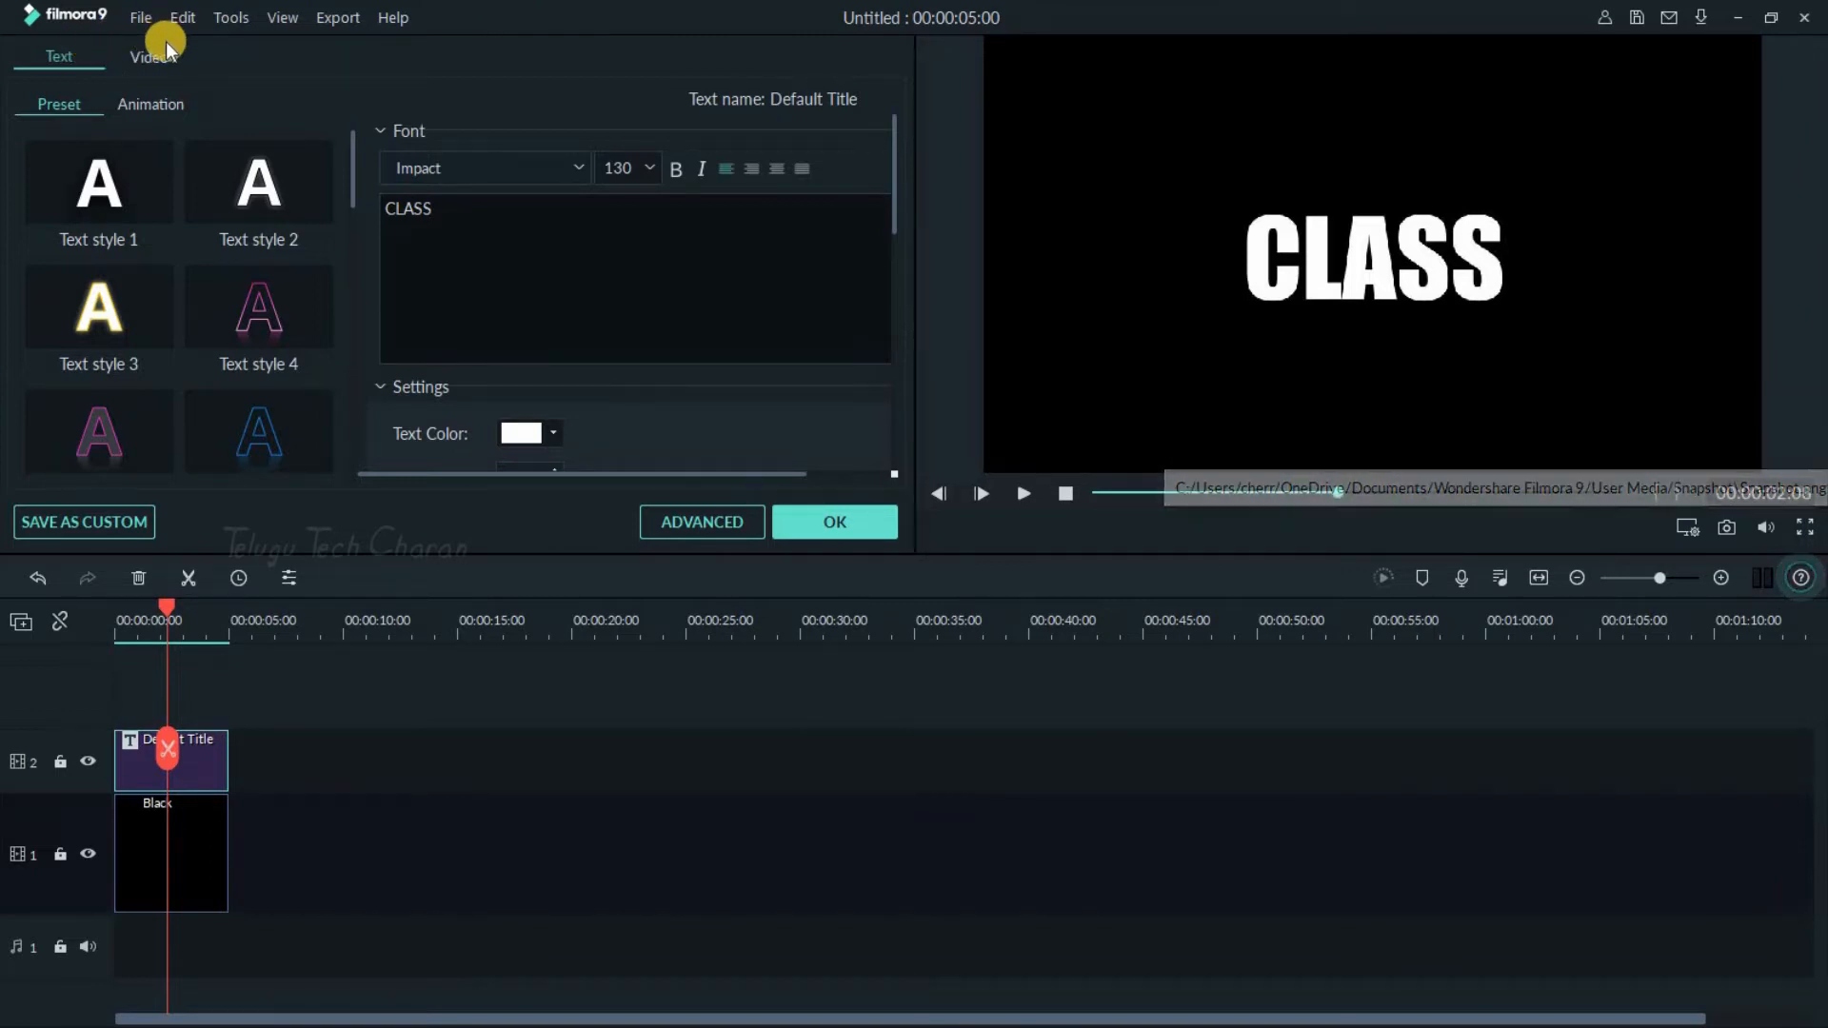
left_click(1726, 526)
left_click(80, 102)
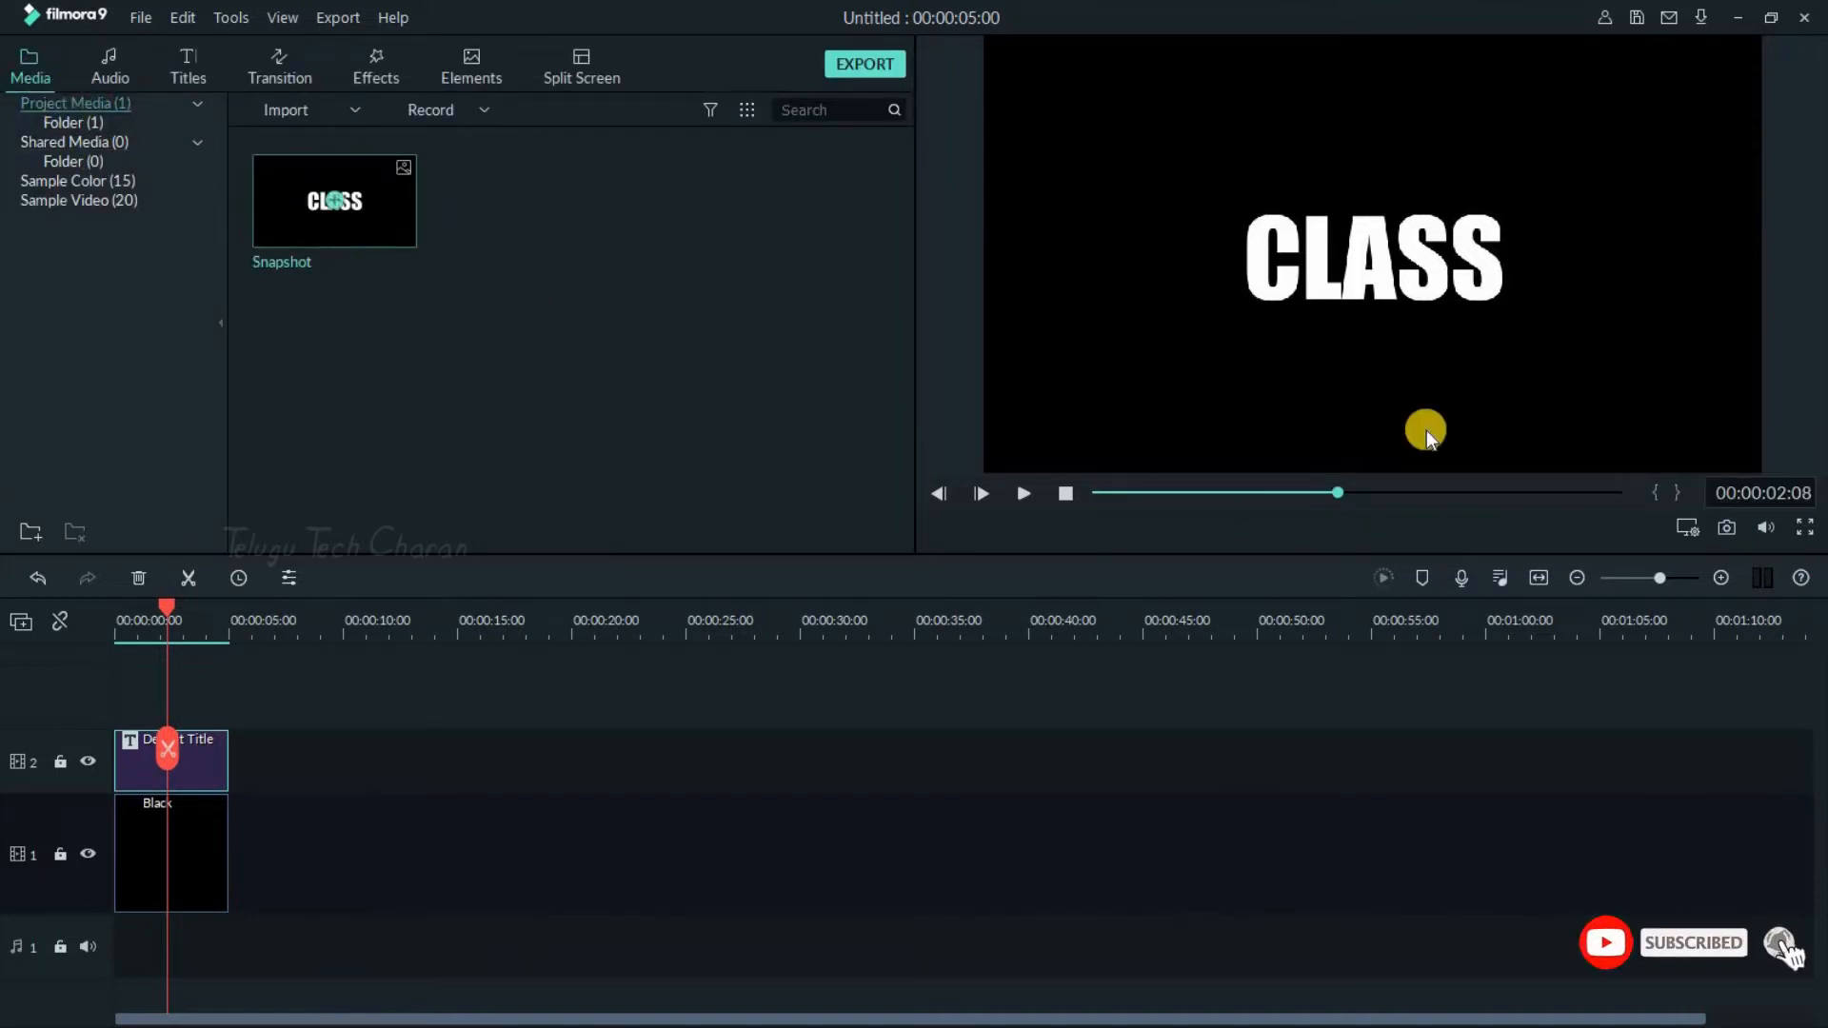
left_click(1723, 526)
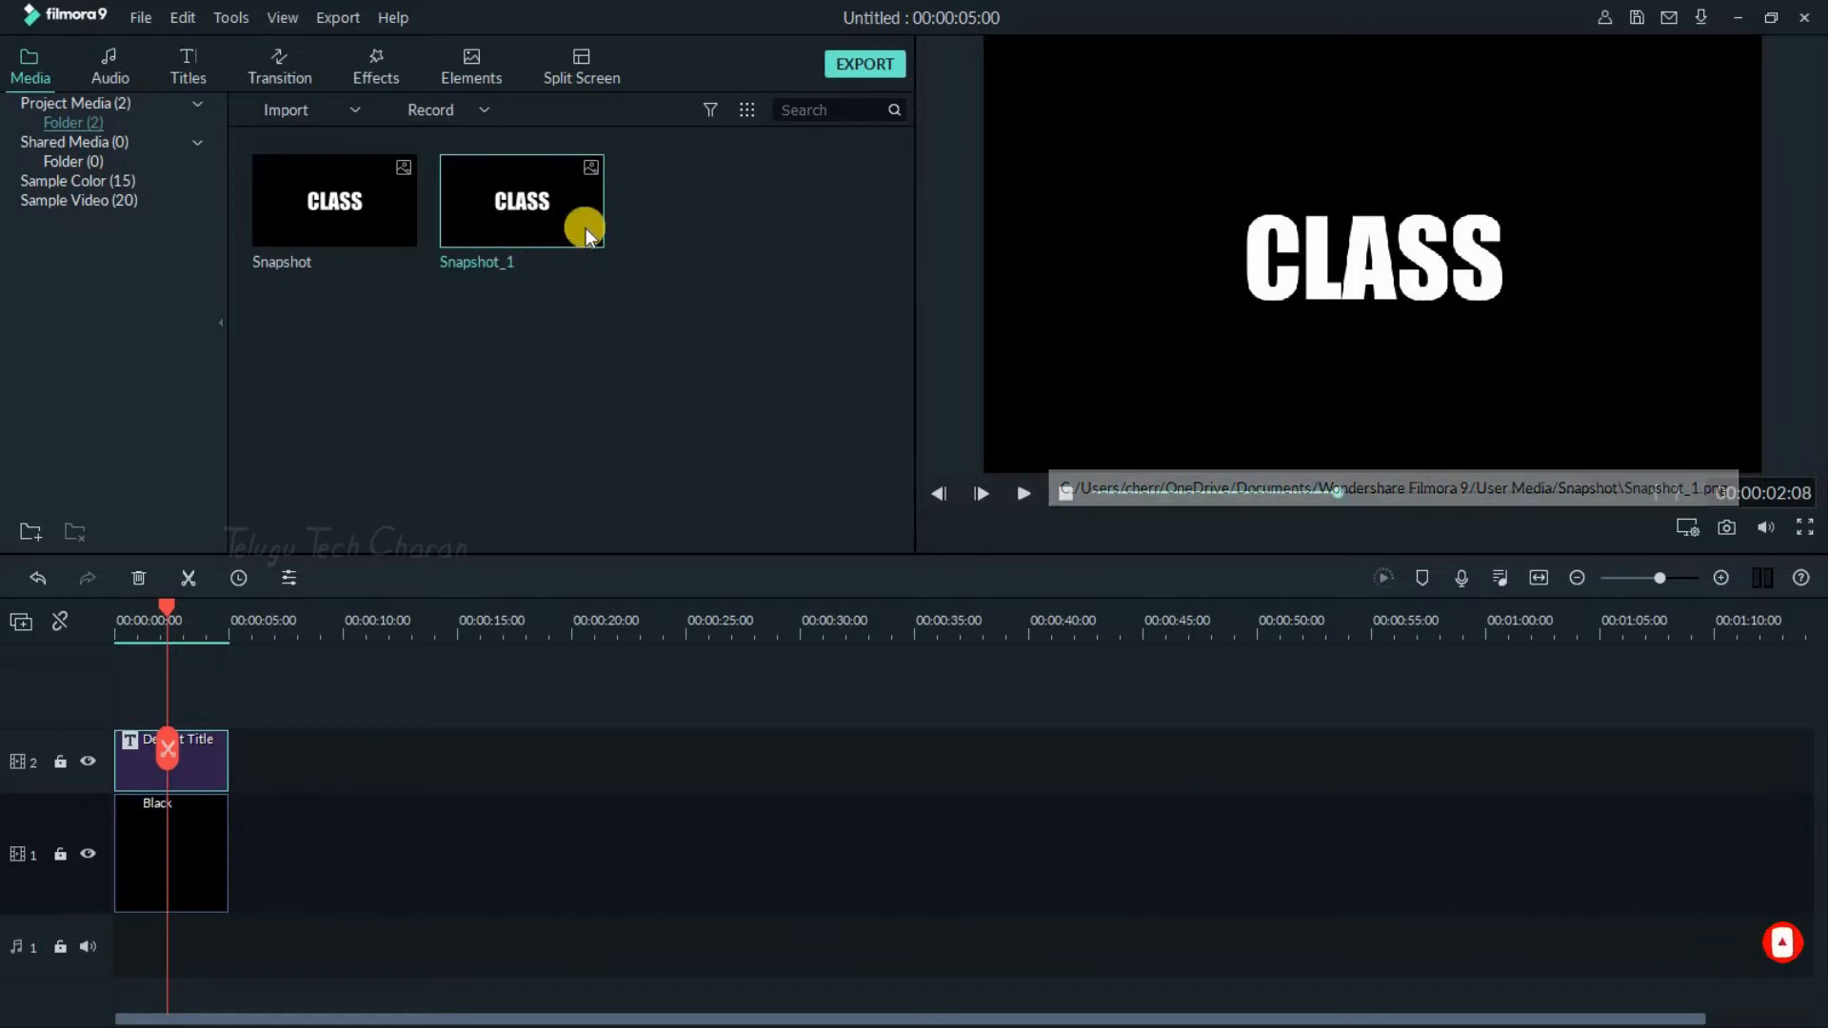
mouse_move(588, 227)
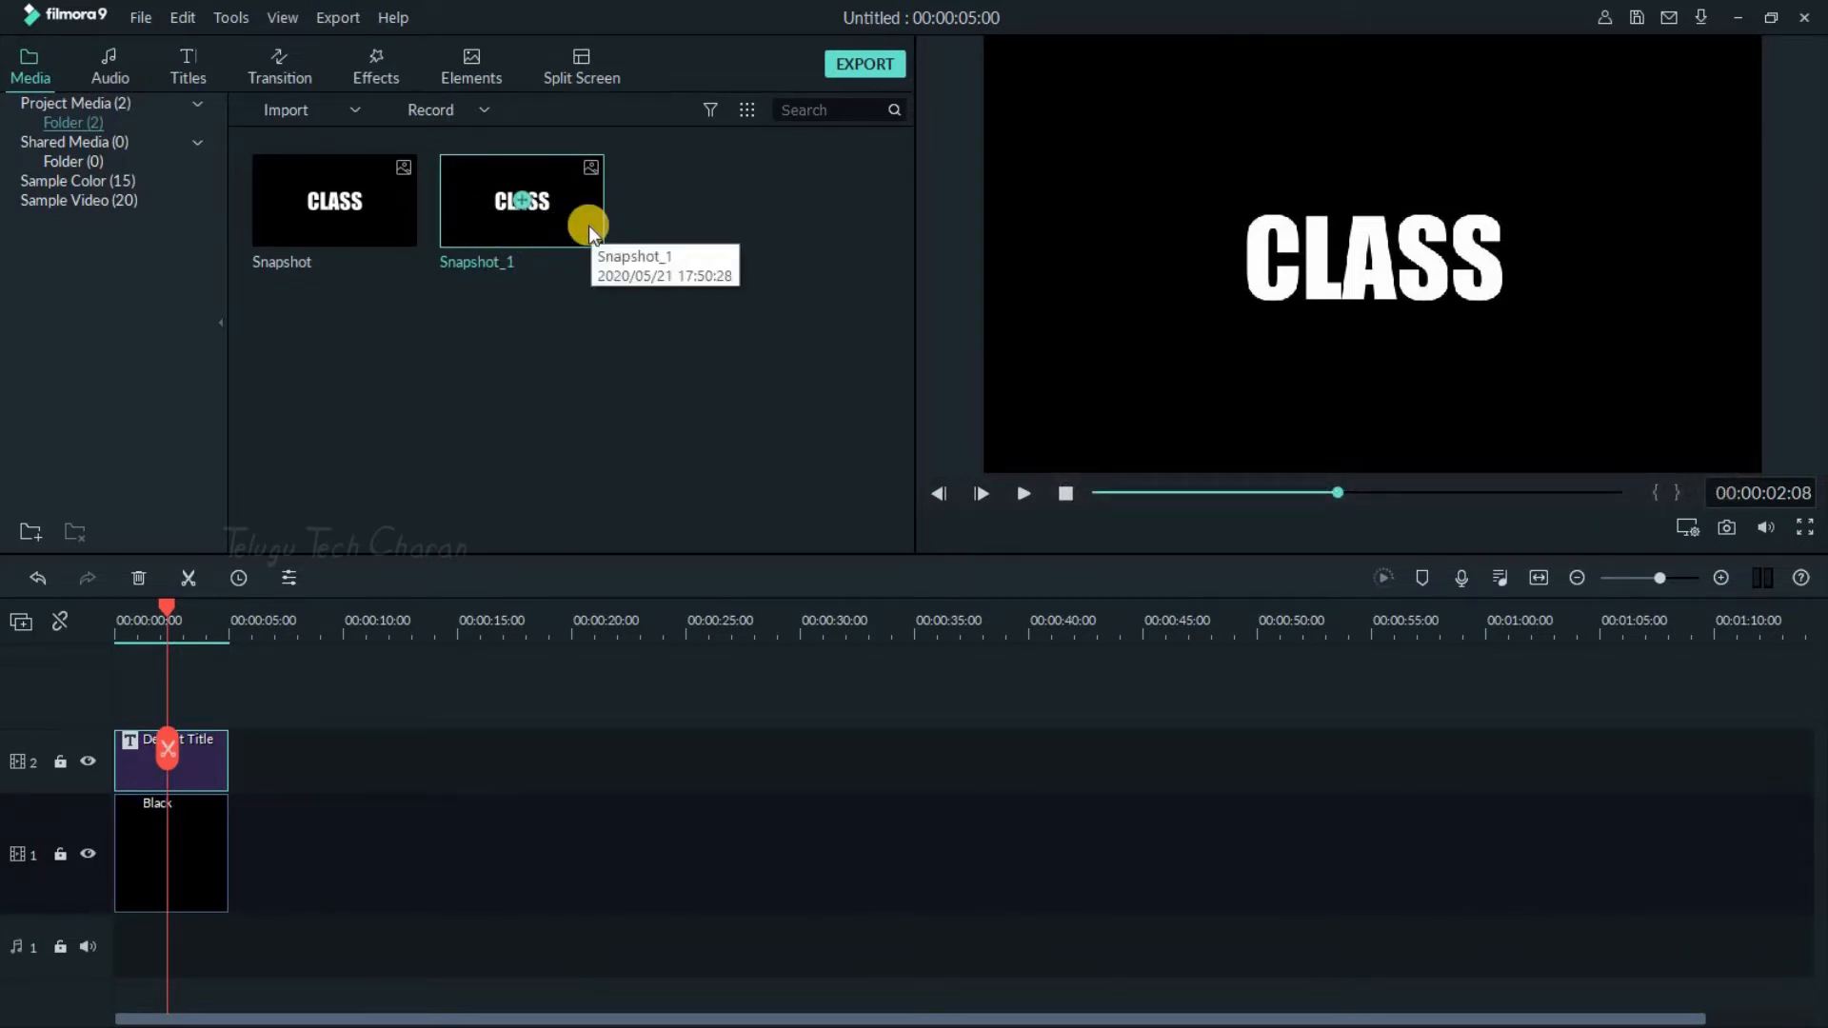
key("ctrl+z")
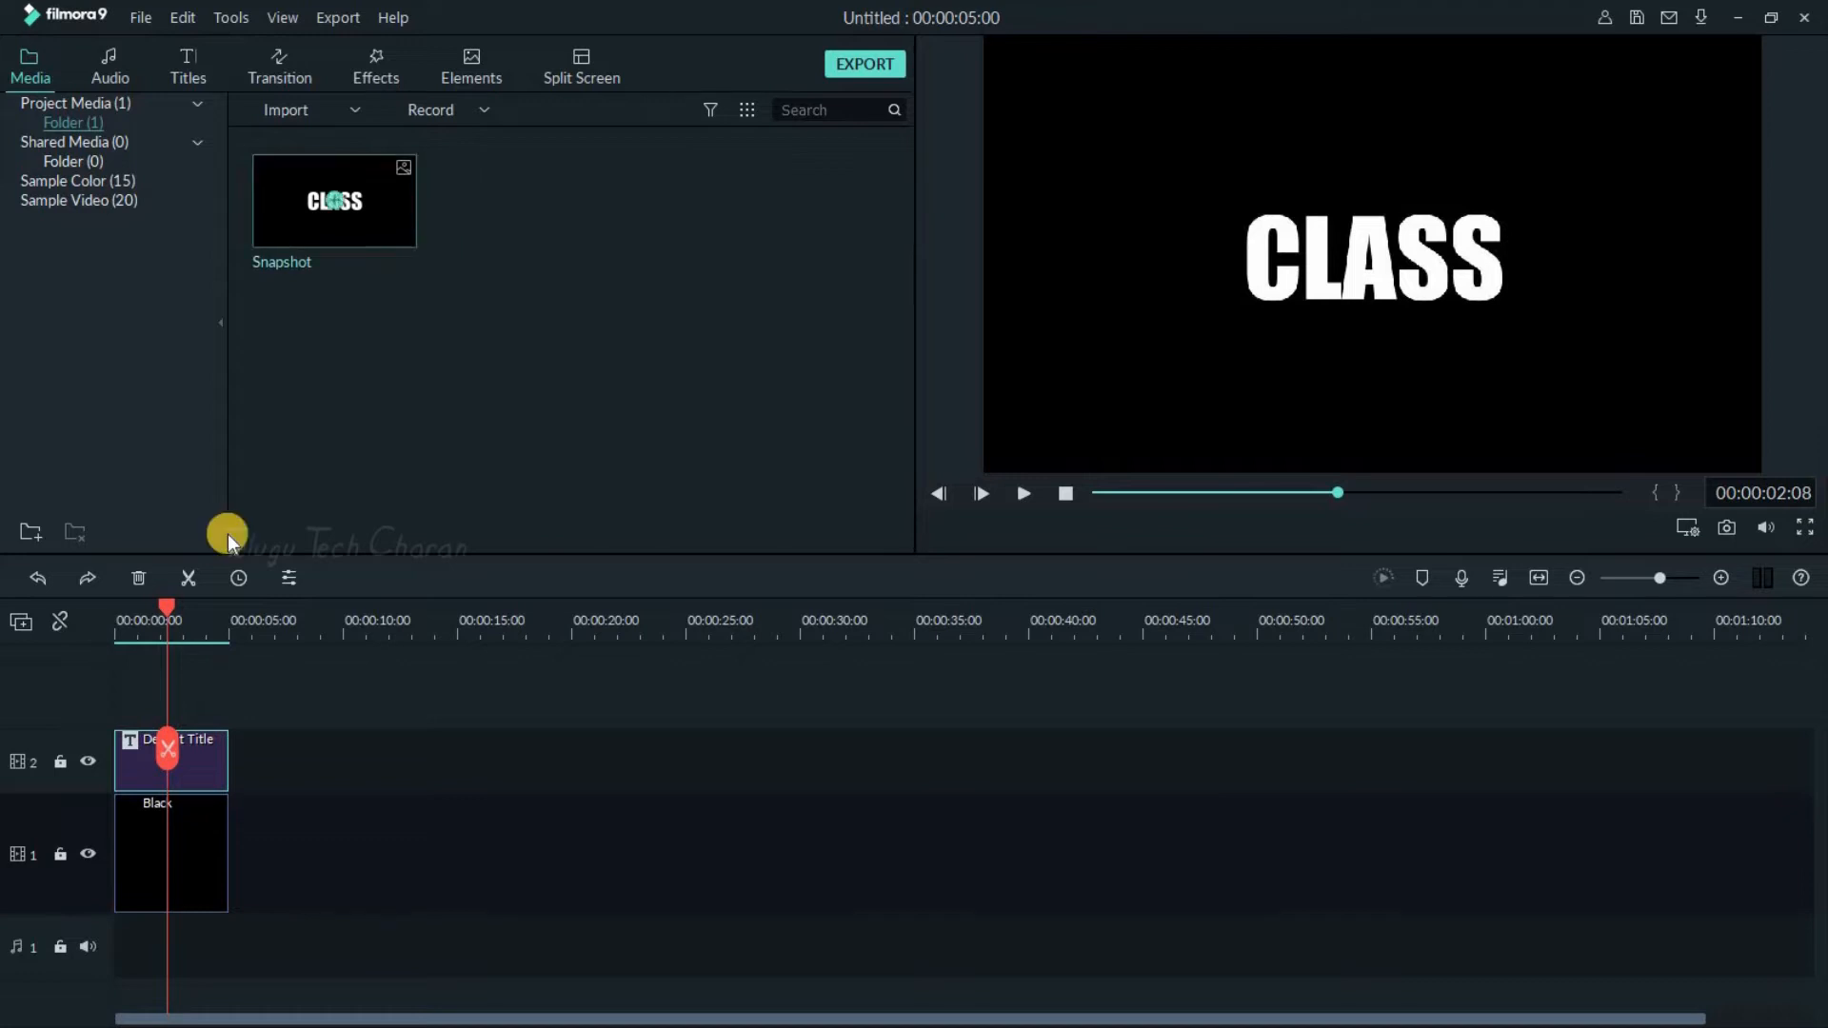
Delete the title and Black clips from the timeline and place the Snapshot image at the start of track 2.
left_click_drag(312, 701, 111, 899)
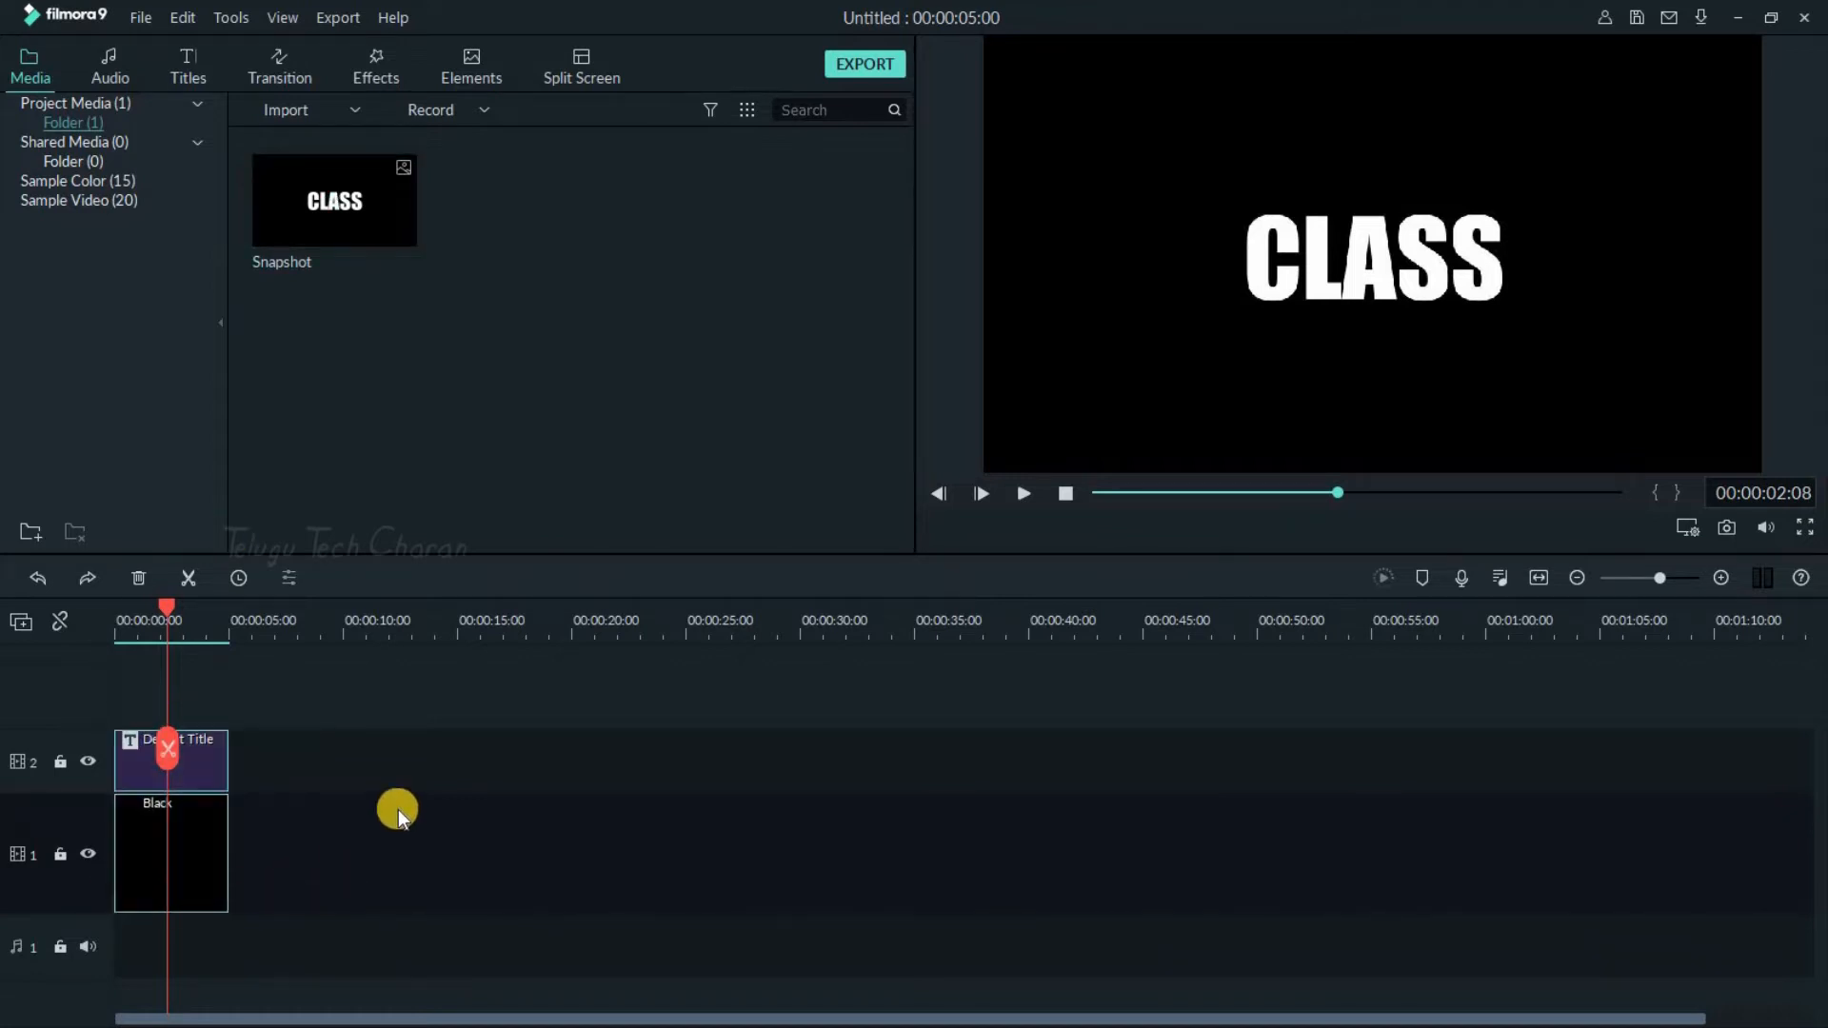
key("Delete")
left_click_drag(397, 217, 127, 775)
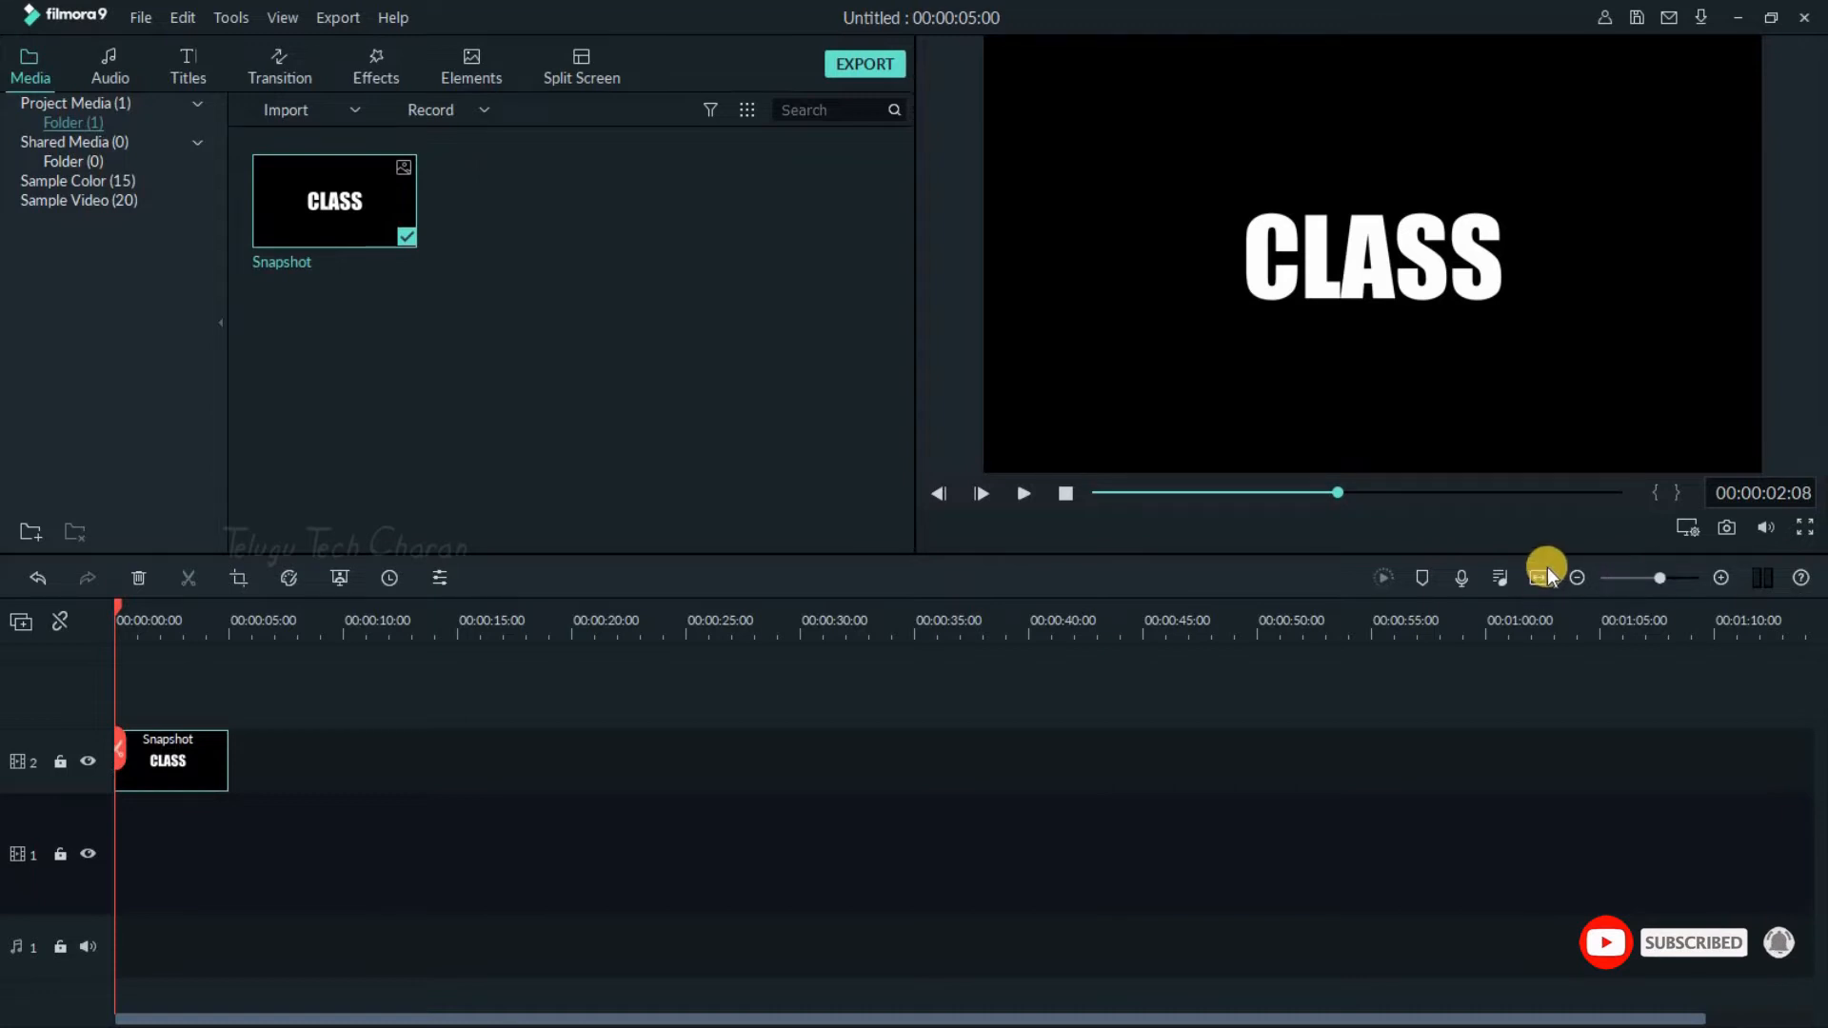
Enlarge the Snapshot image slightly beyond the preview frame and recentre it.
left_click_drag(1657, 577, 1668, 578)
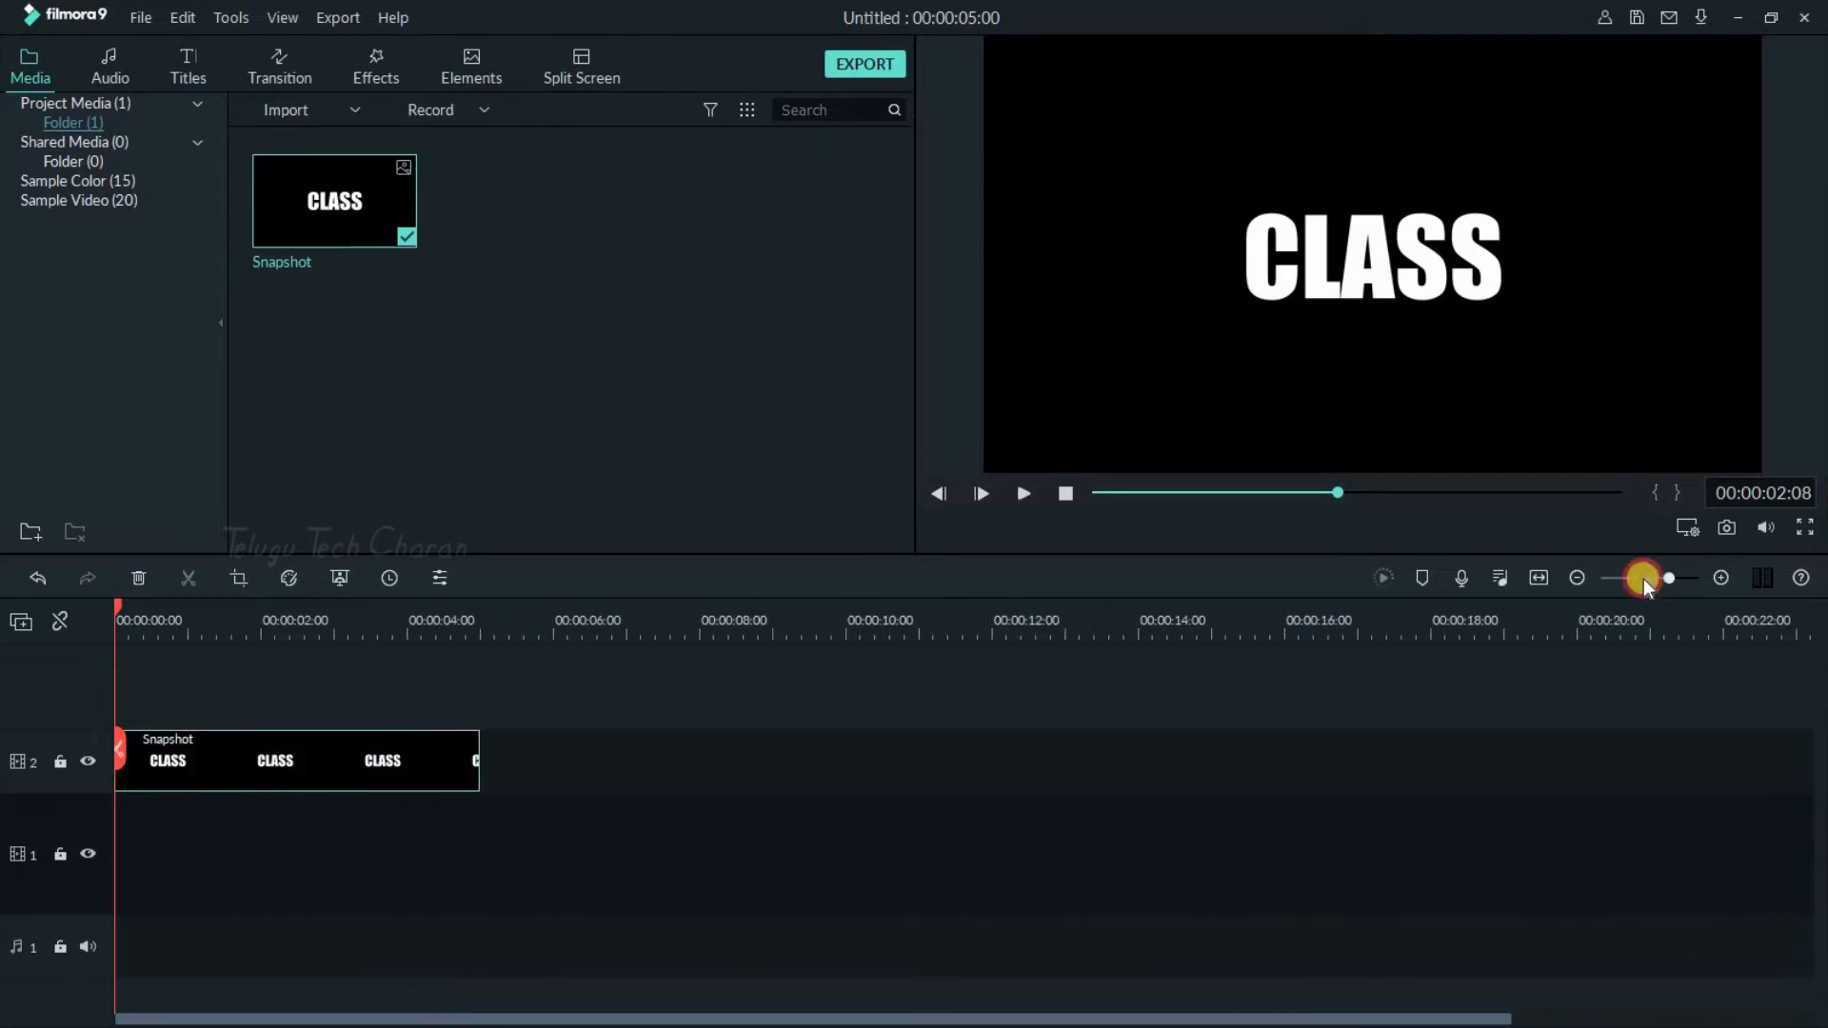
left_click(1542, 580)
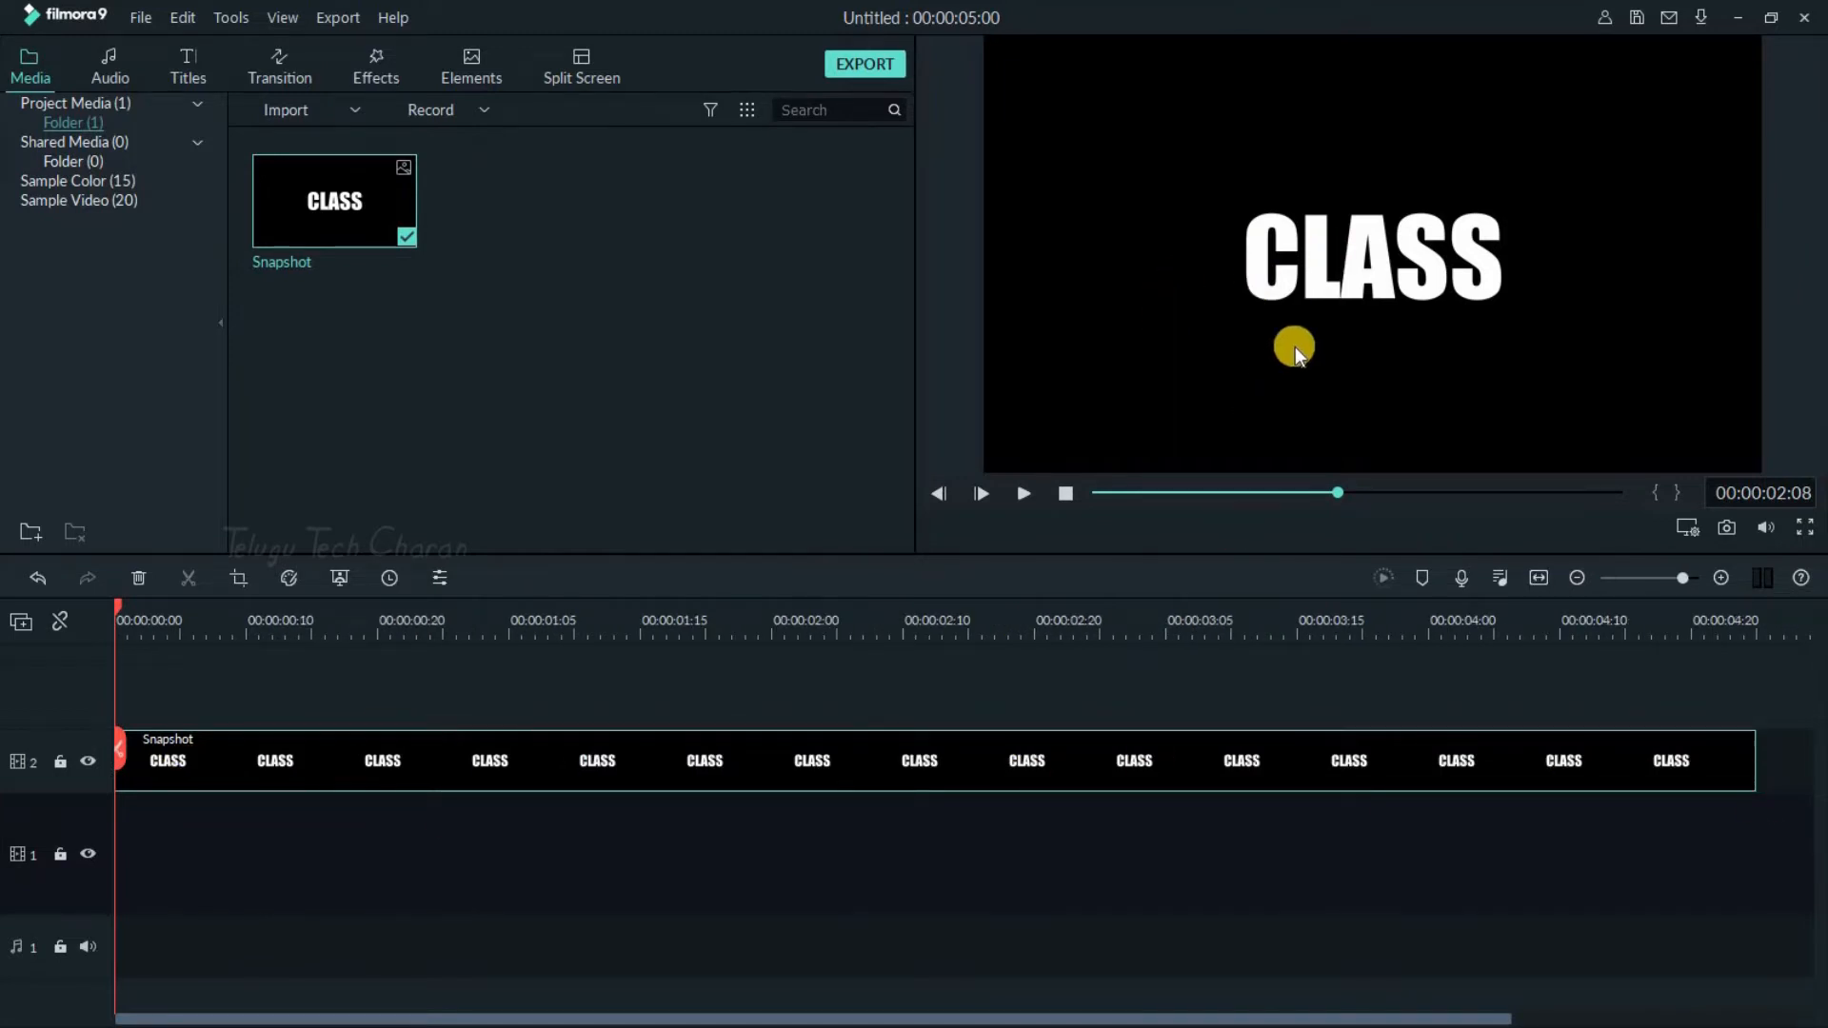
left_click(1247, 314)
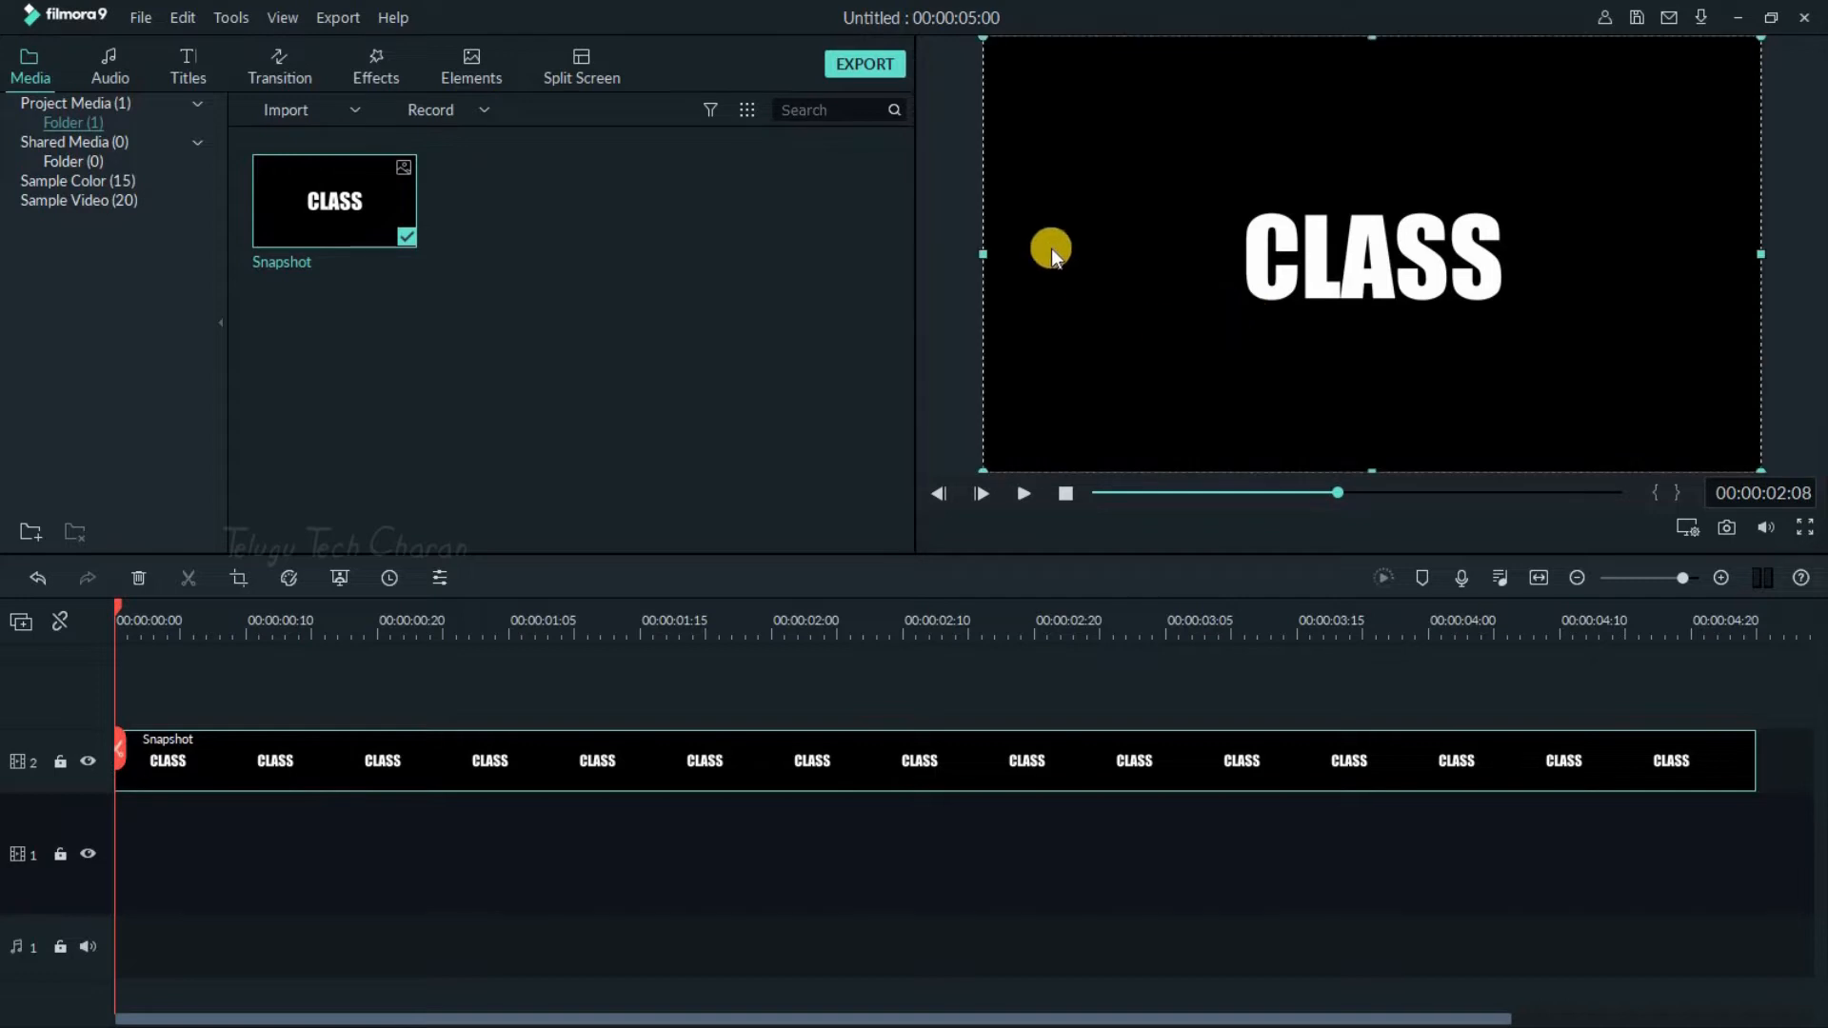
left_click_drag(982, 470, 942, 491)
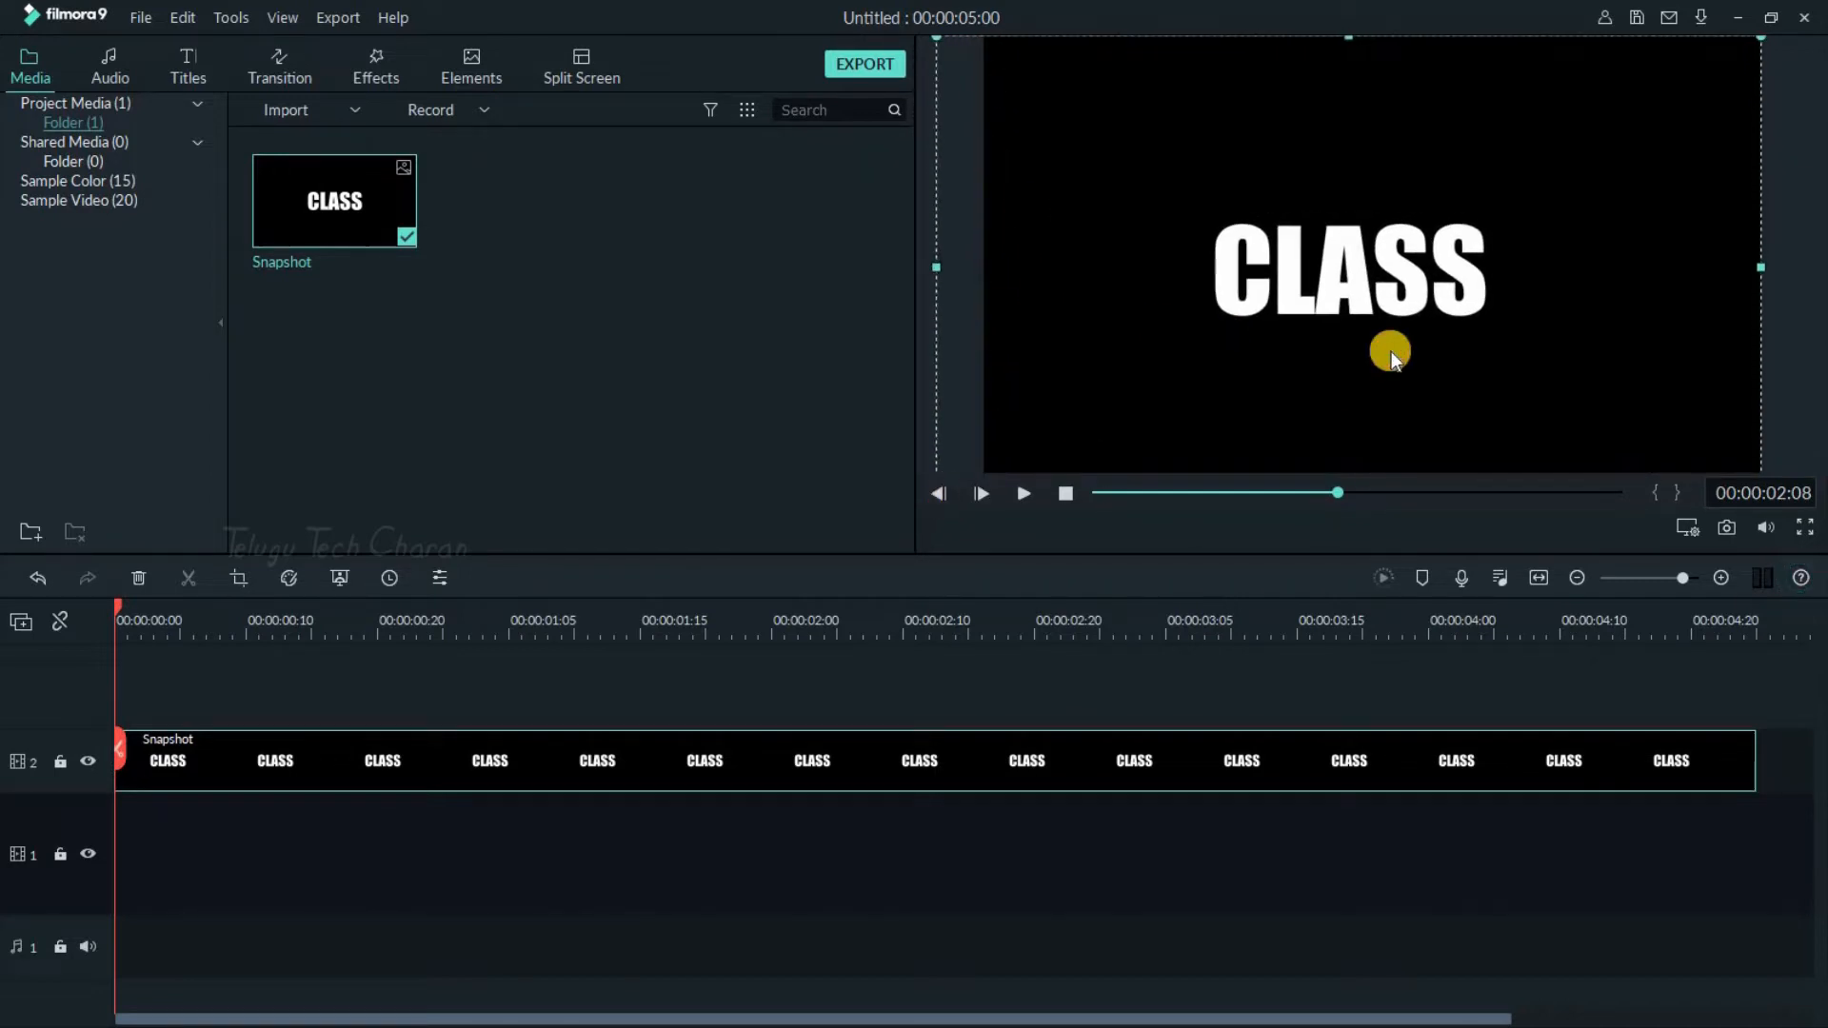
left_click_drag(1358, 314, 1374, 293)
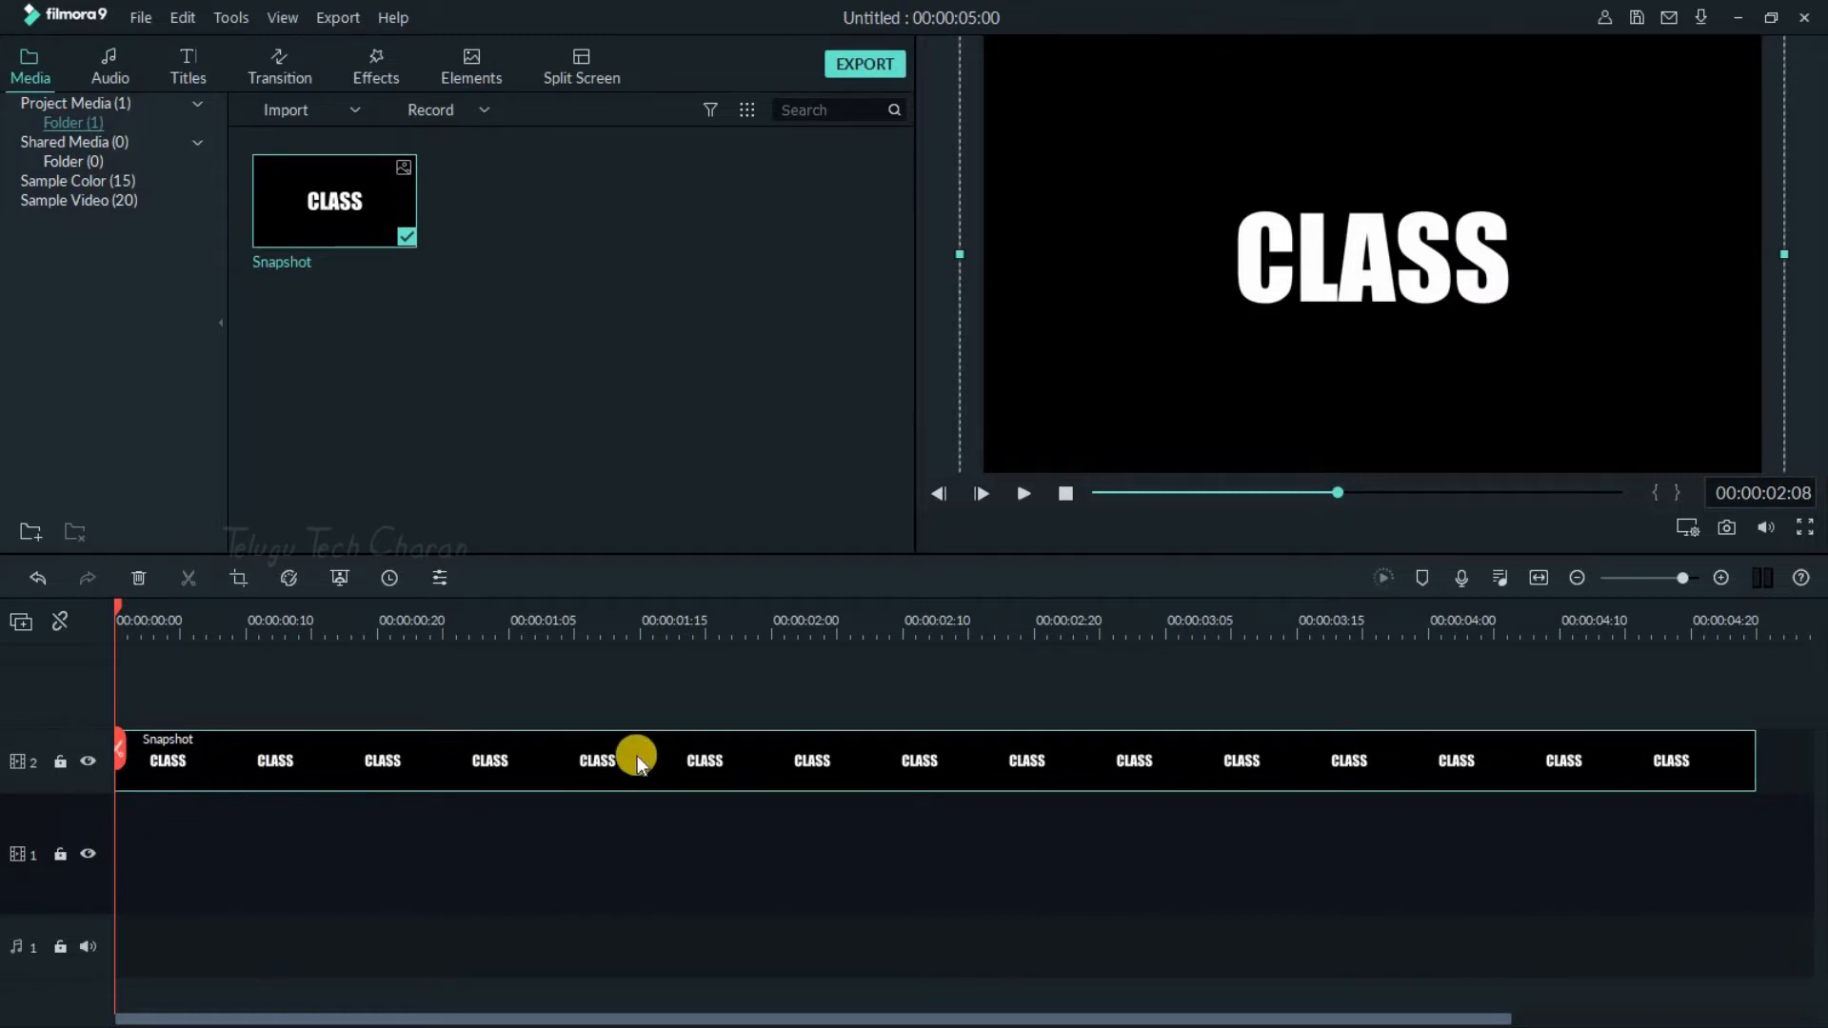
Set the Snapshot clip's duration on track 2 to 00:00:01:24.
right_click(868, 762)
left_click(930, 496)
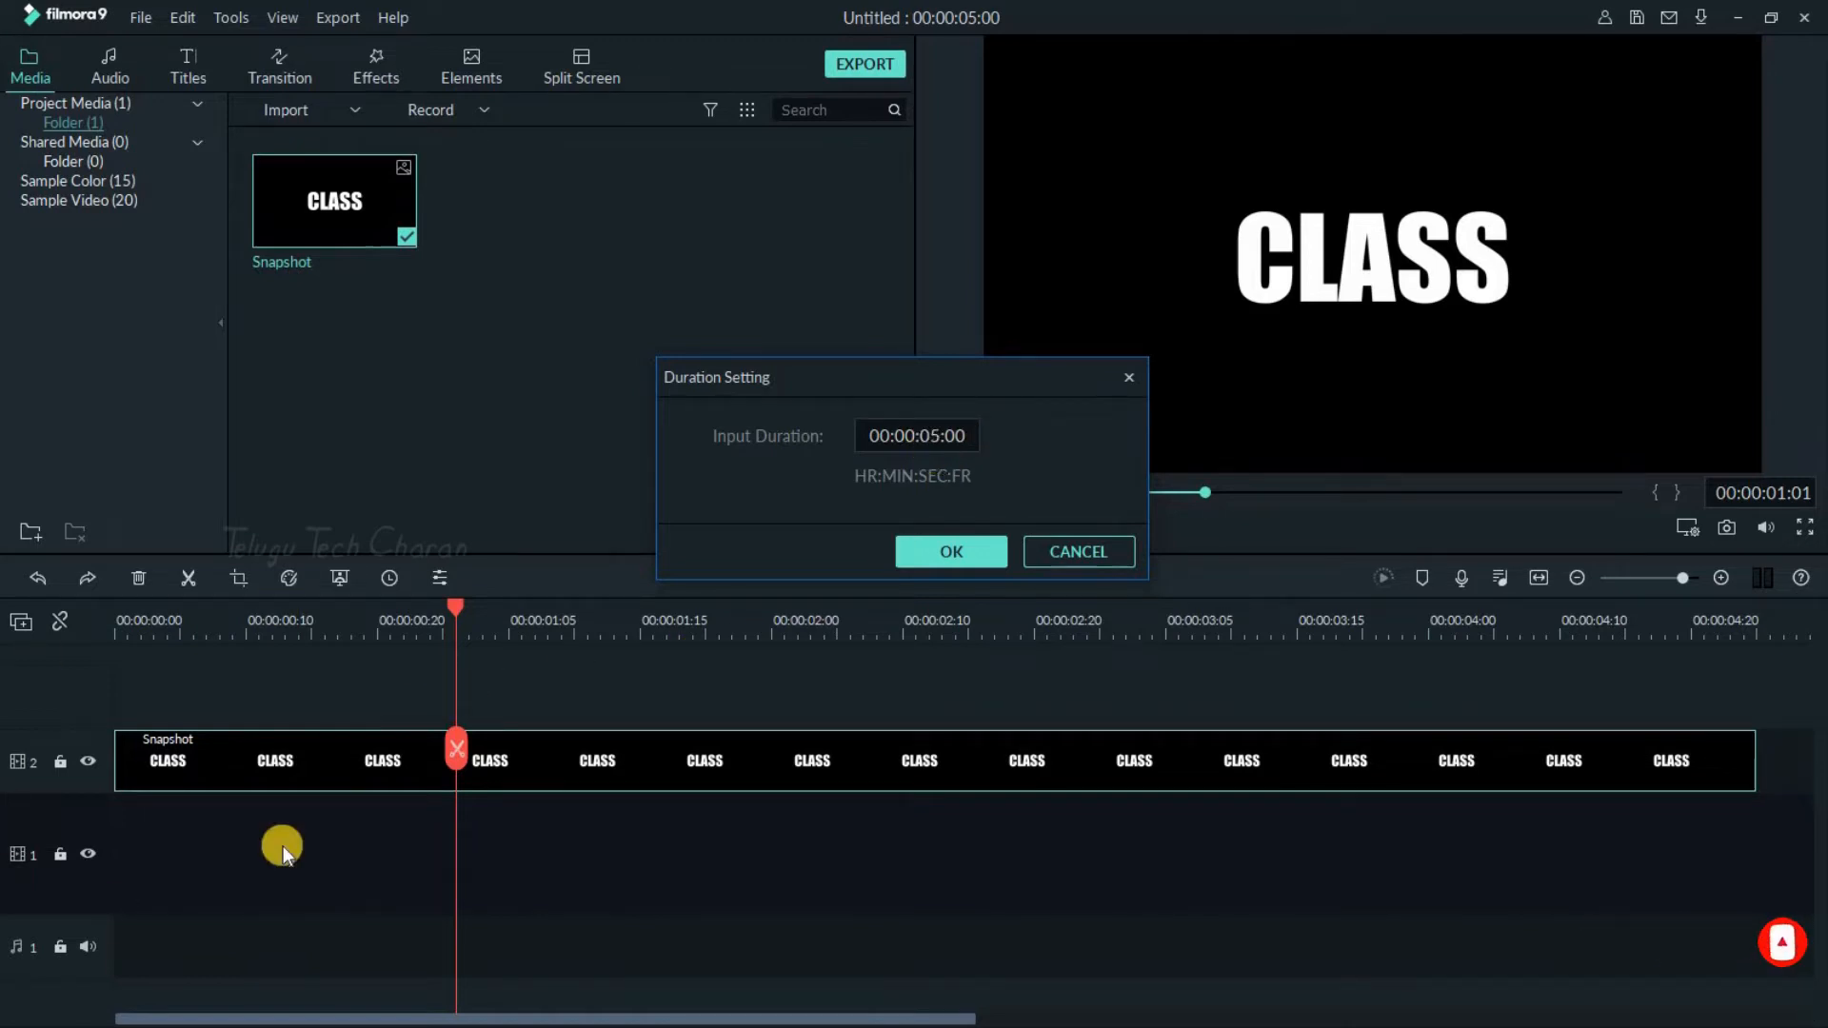
left_click(933, 438)
type("1")
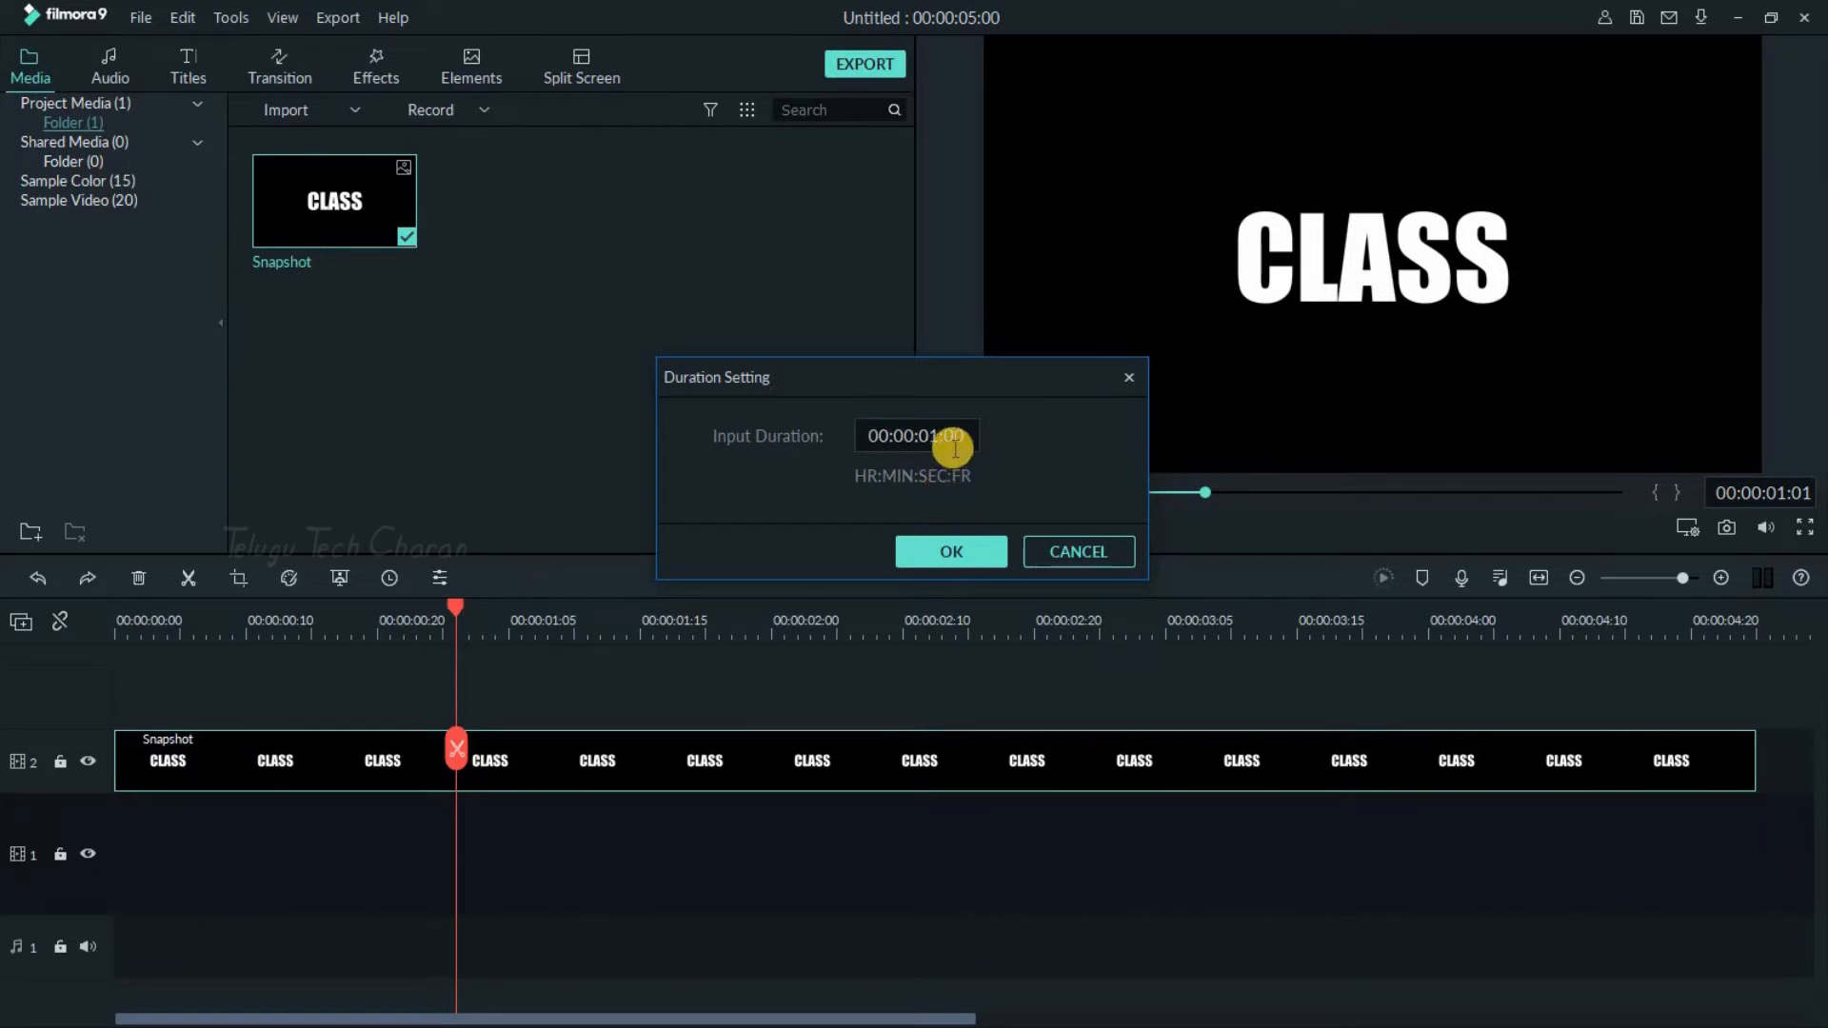
key("BackSpace")
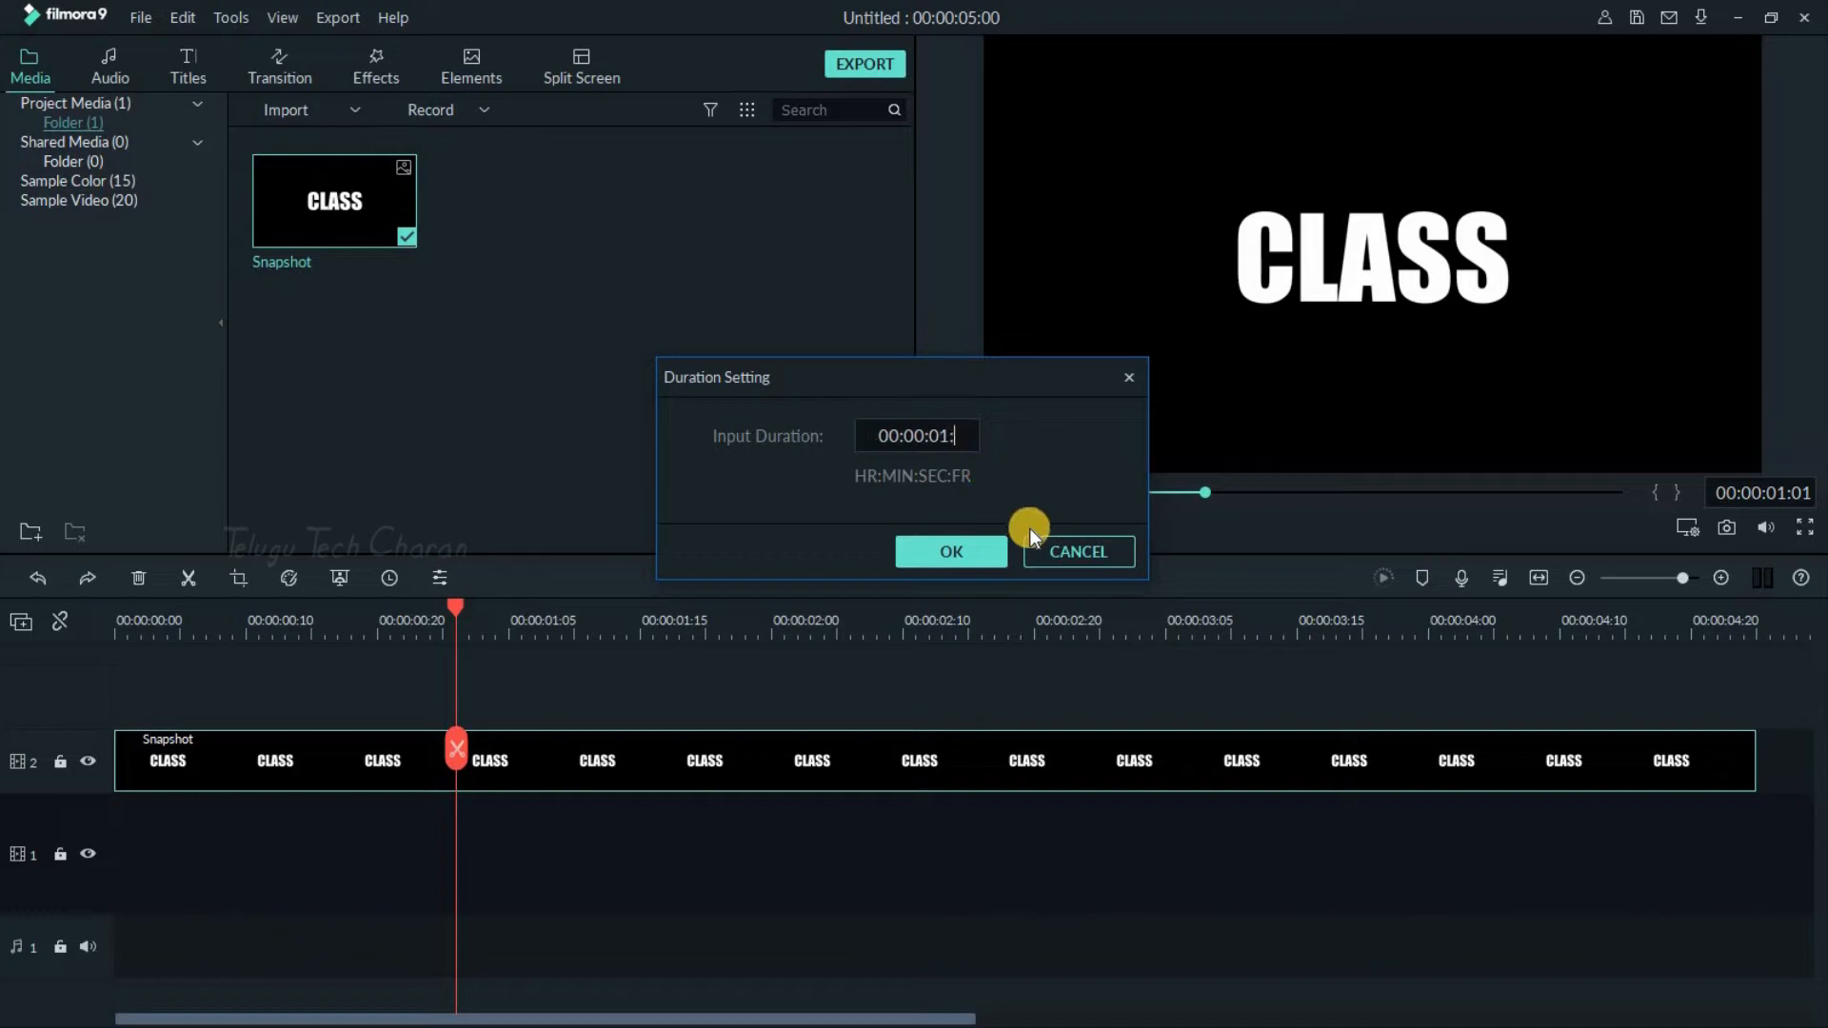
type("2")
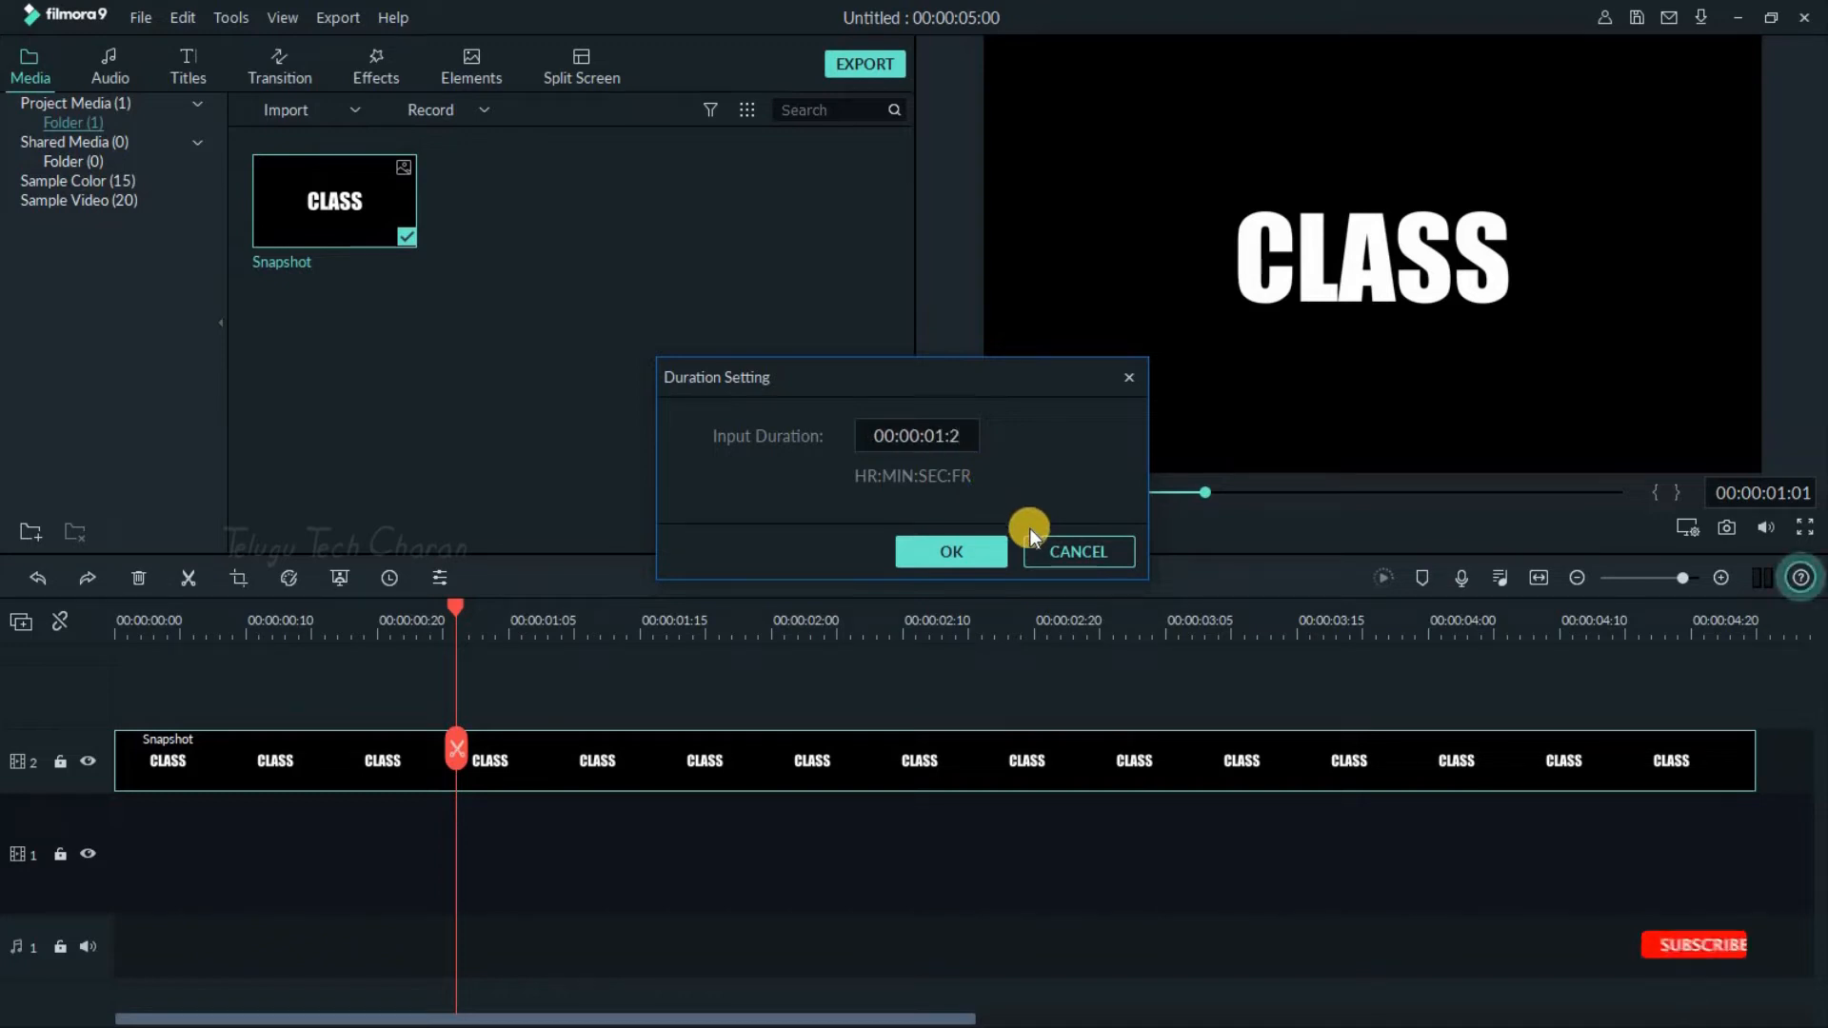
type("4")
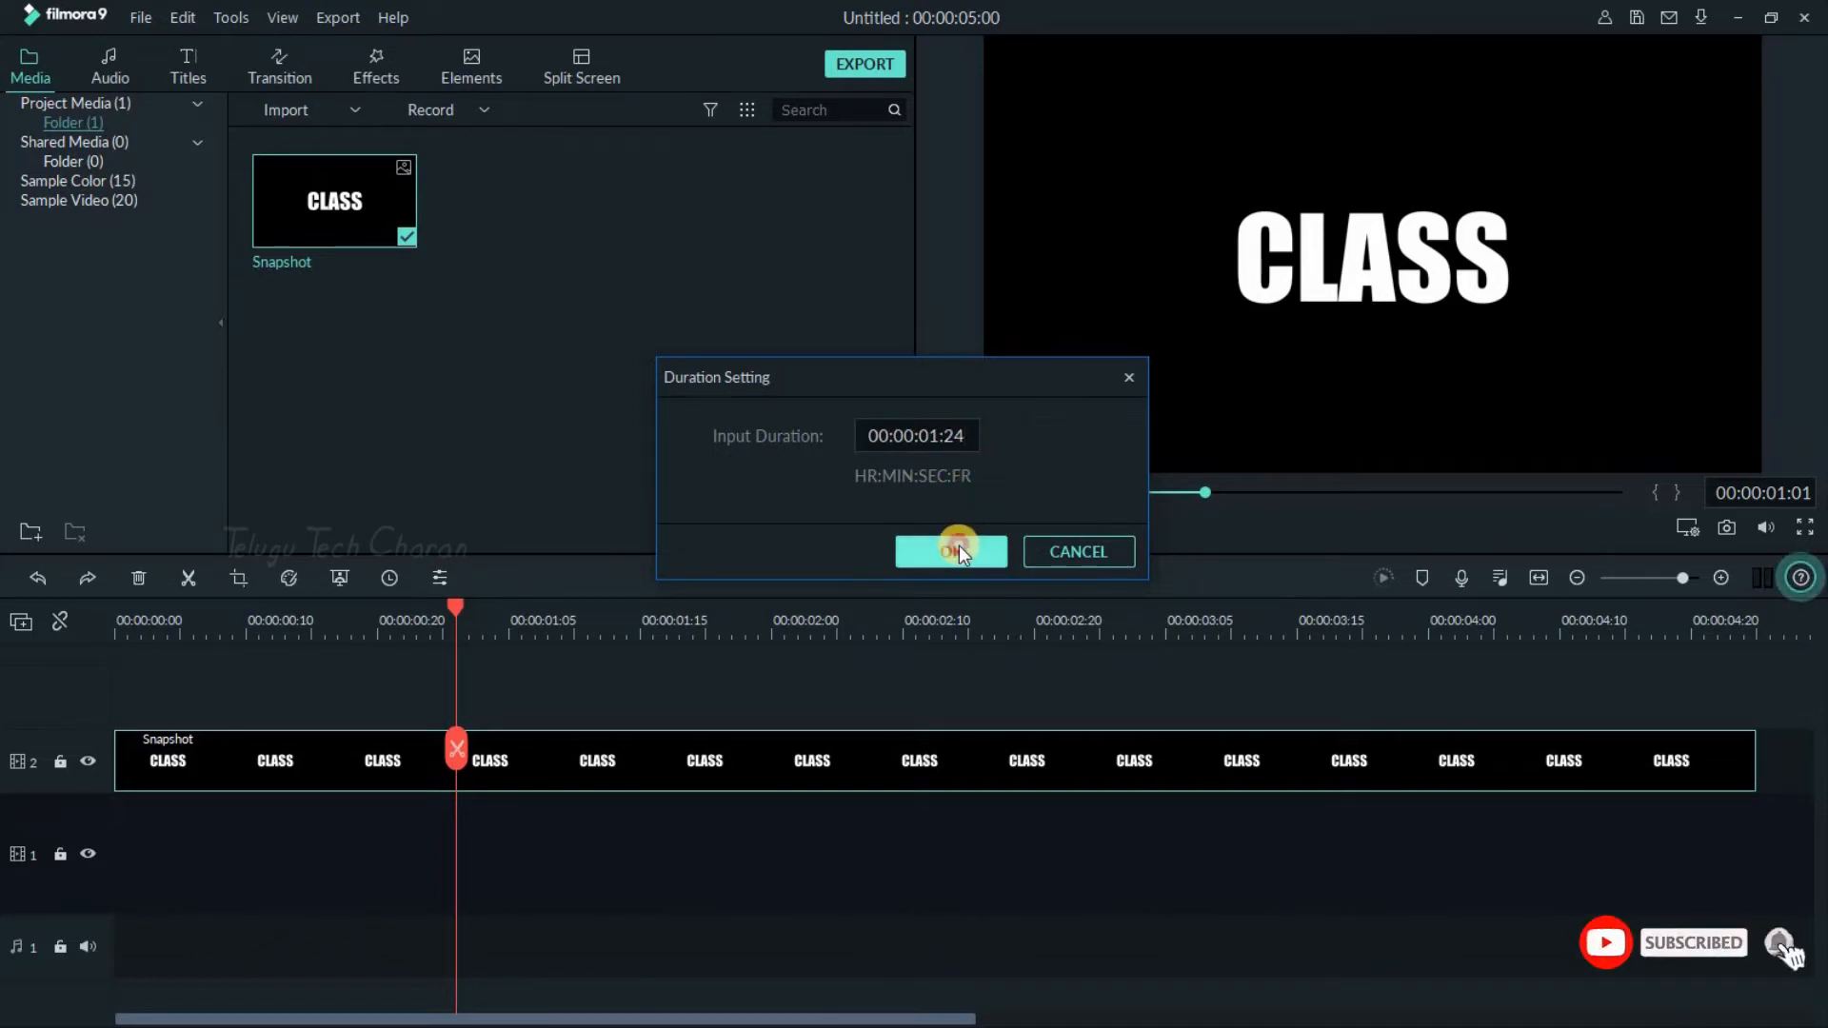
left_click(958, 546)
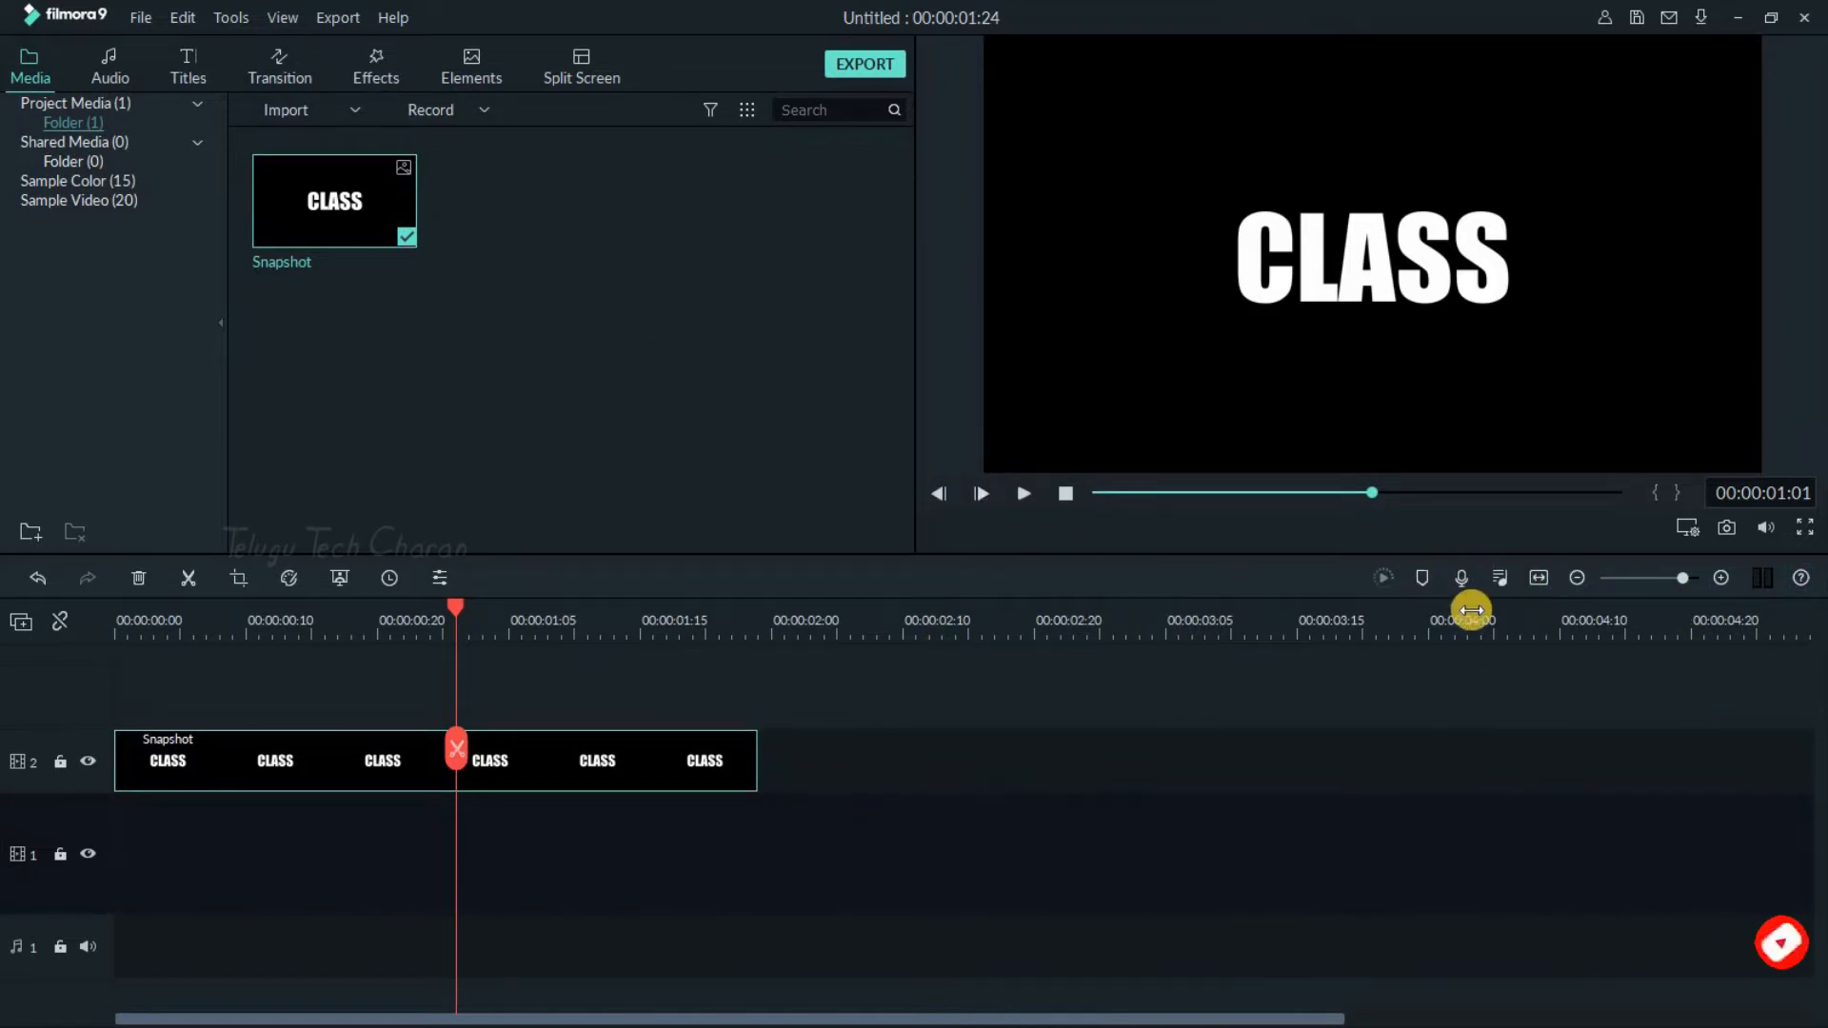
Apply a Pan & Zoom to the Snapshot clip with the end frame shrunk to 142 x 80 and centred on the letter A.
left_click(524, 773)
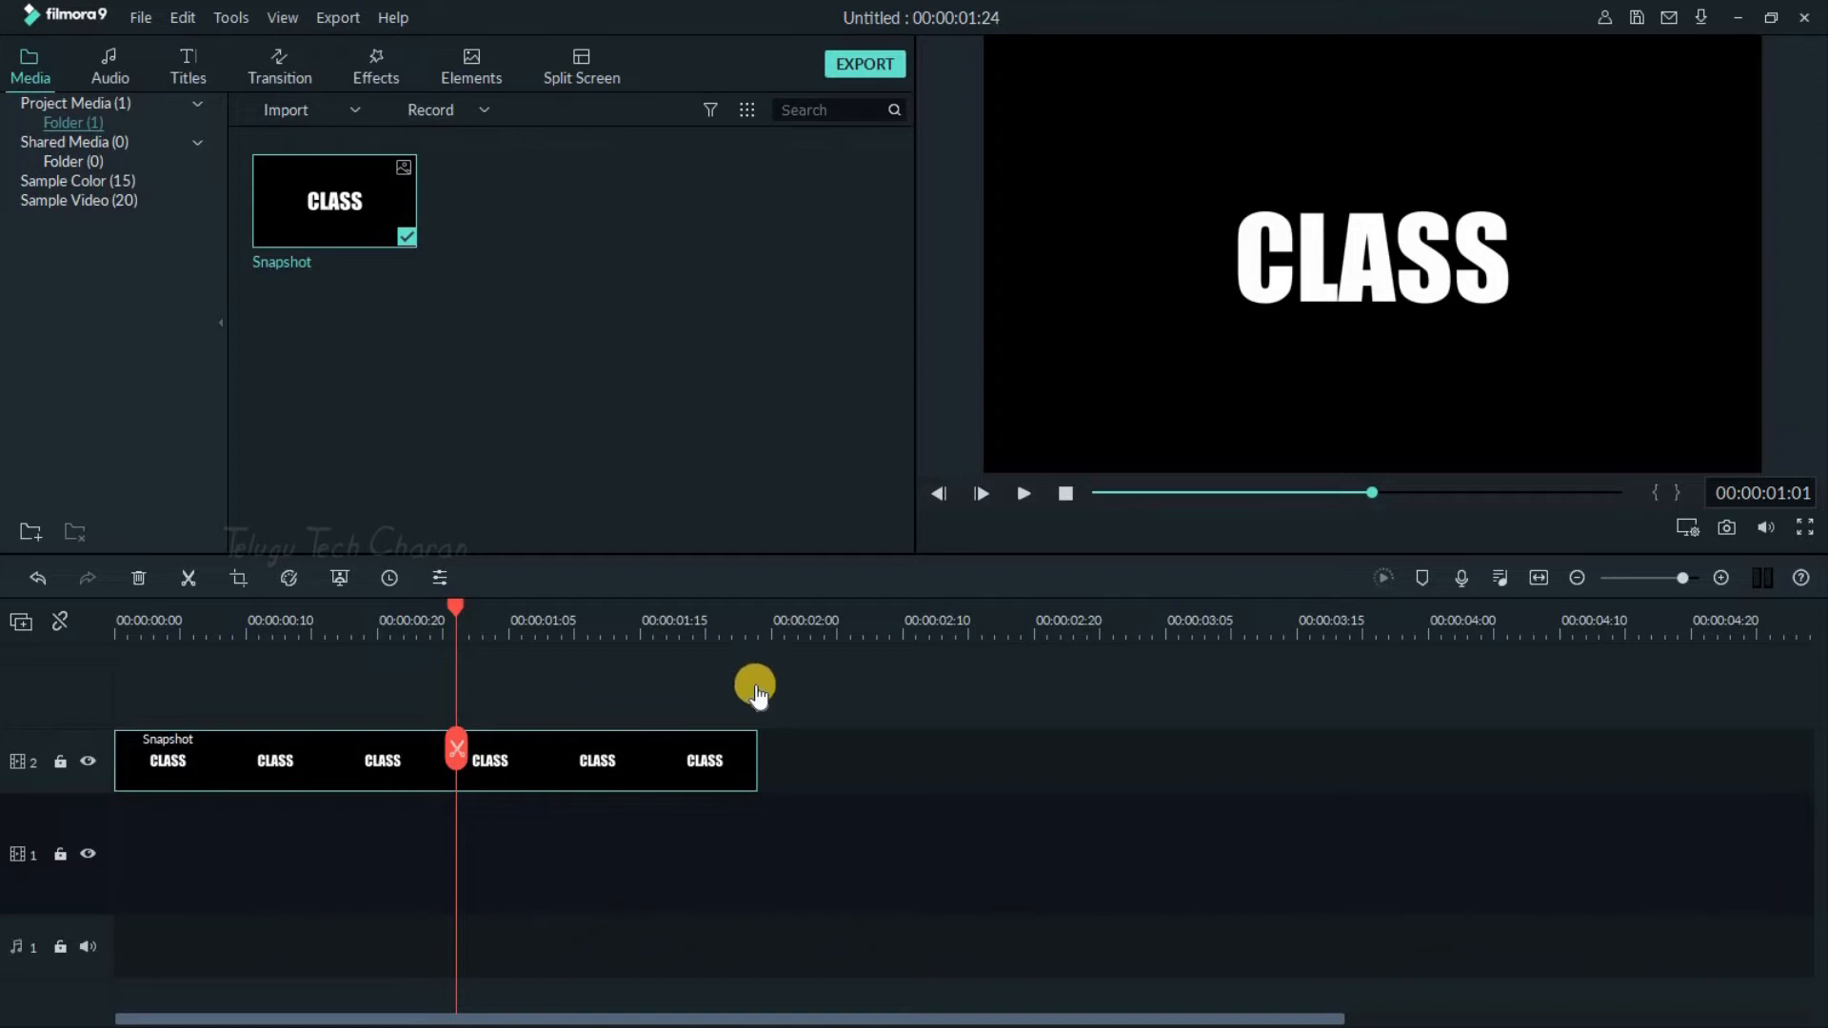
right_click(585, 759)
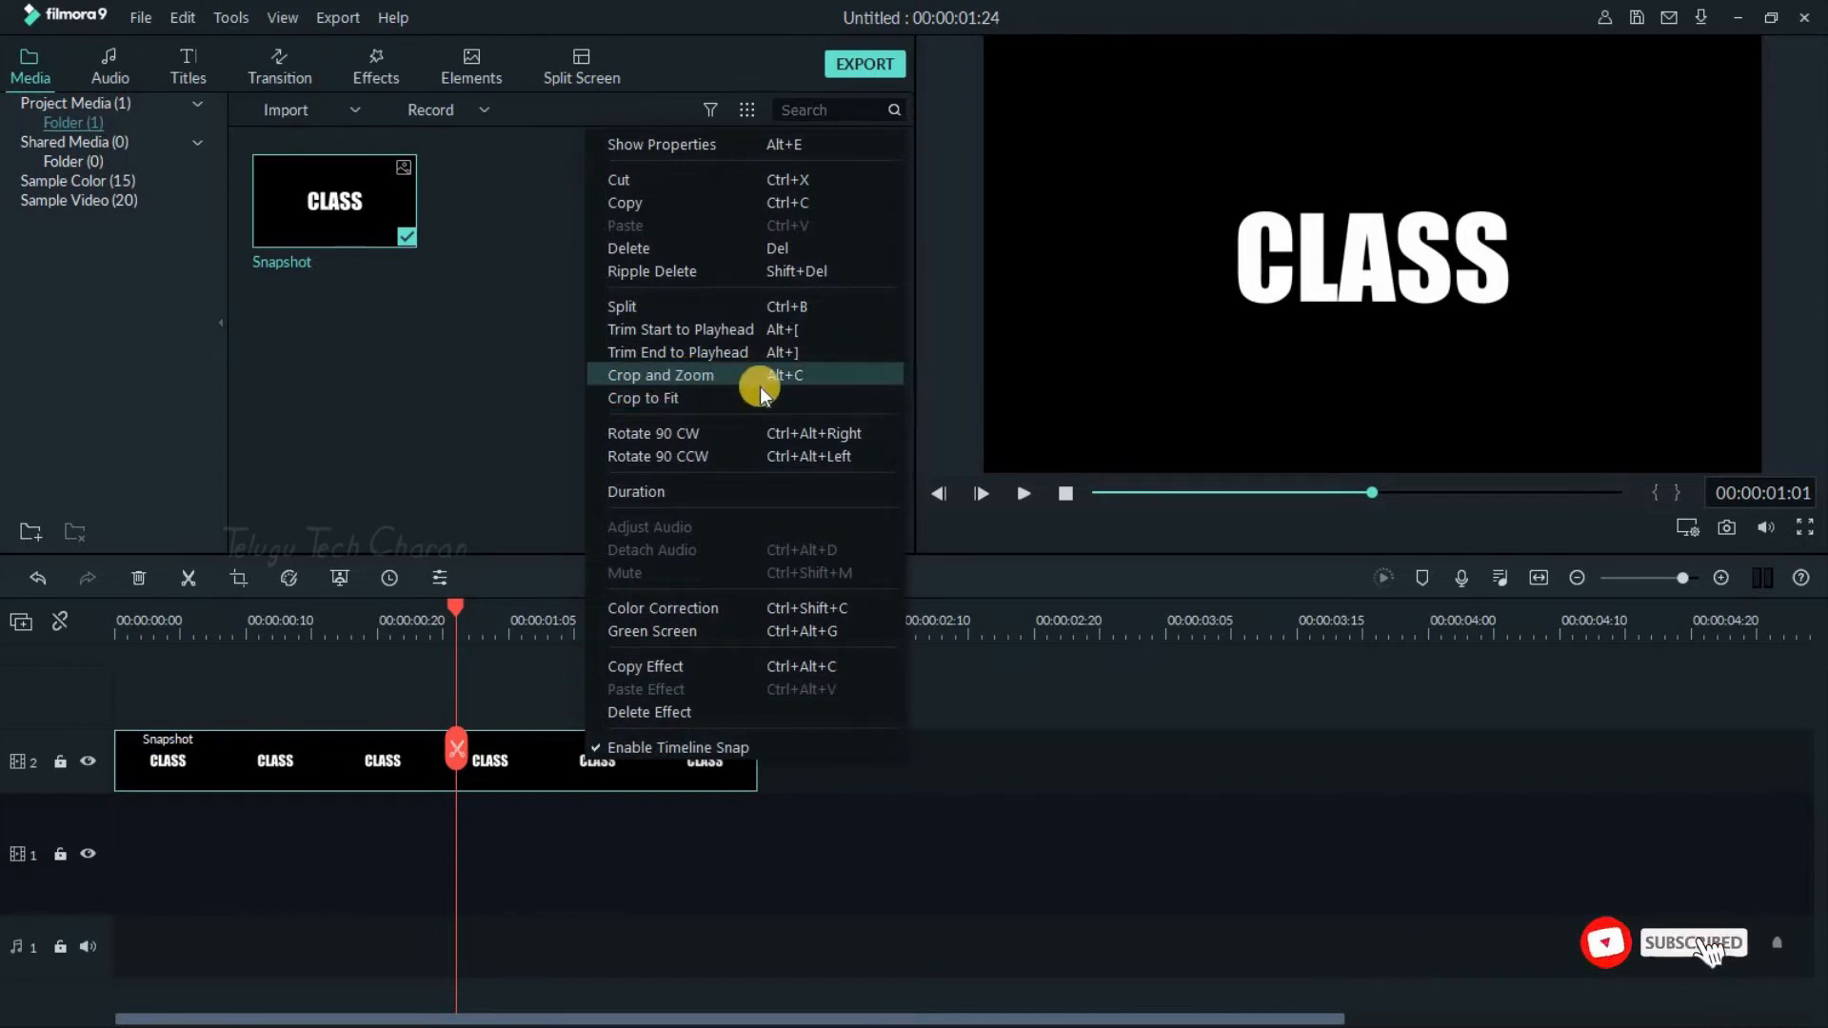
key("alt+c")
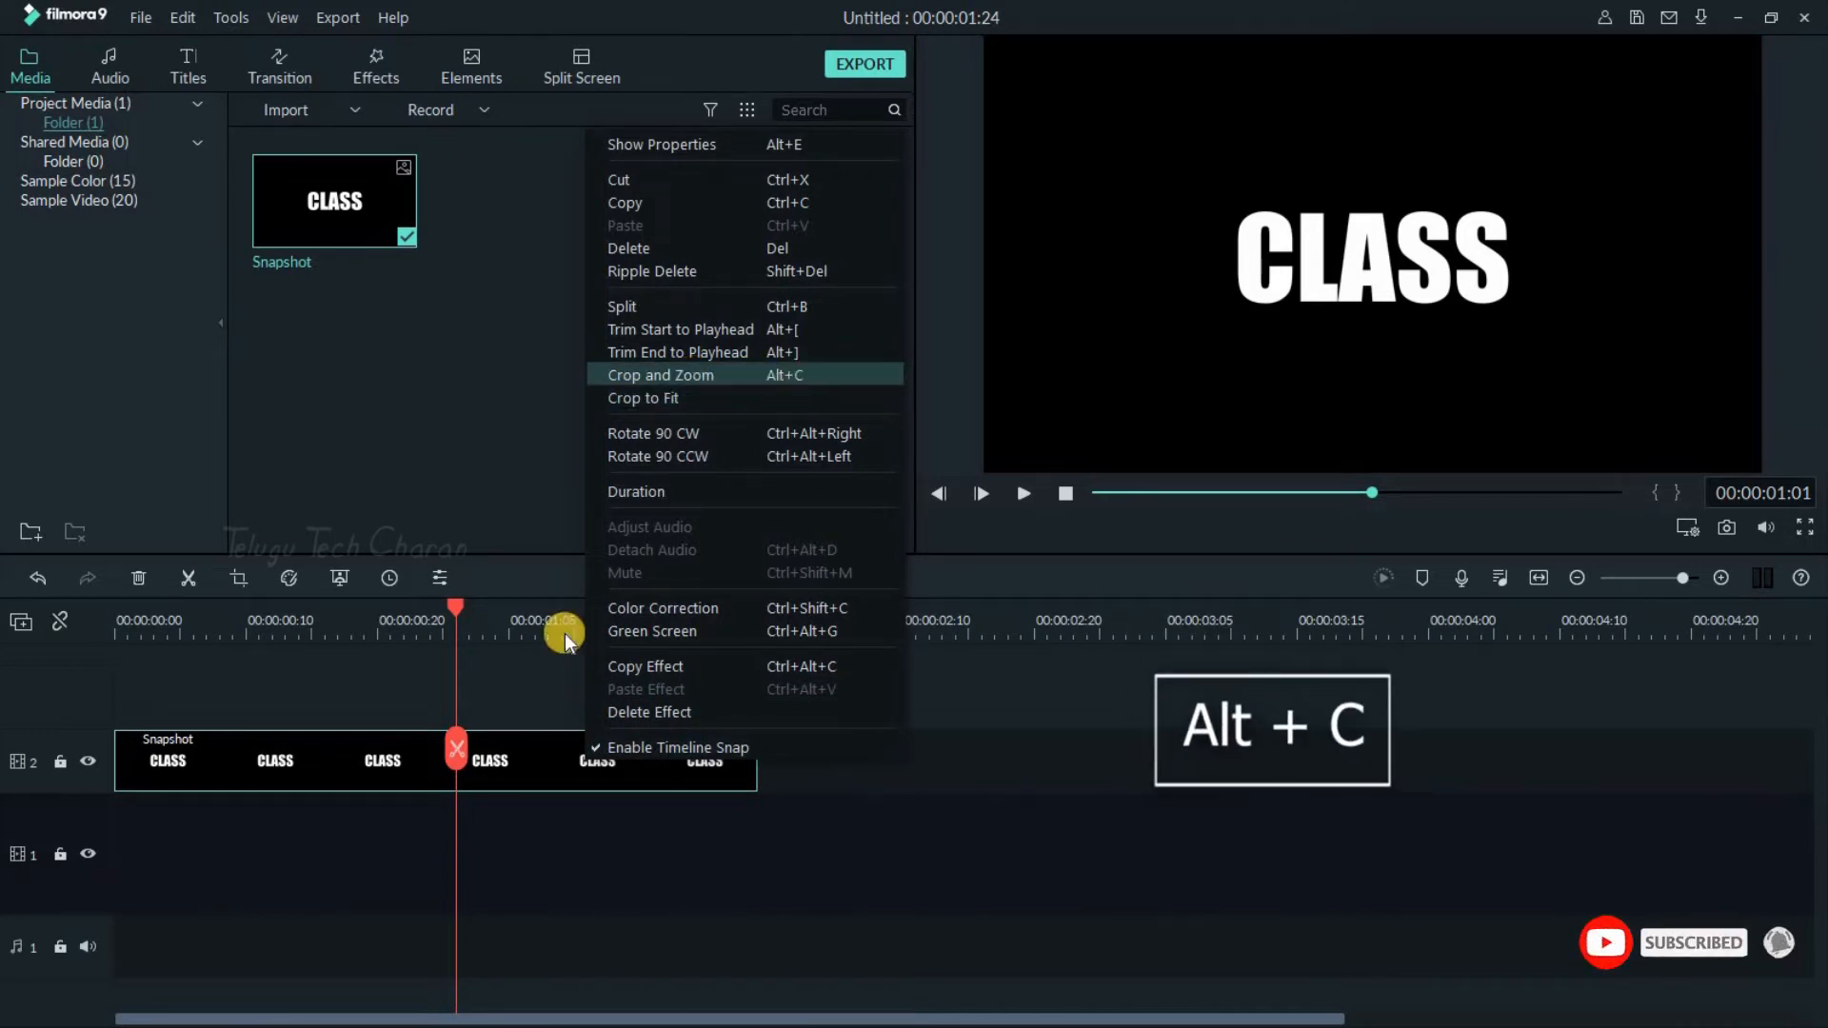
left_click(600, 739)
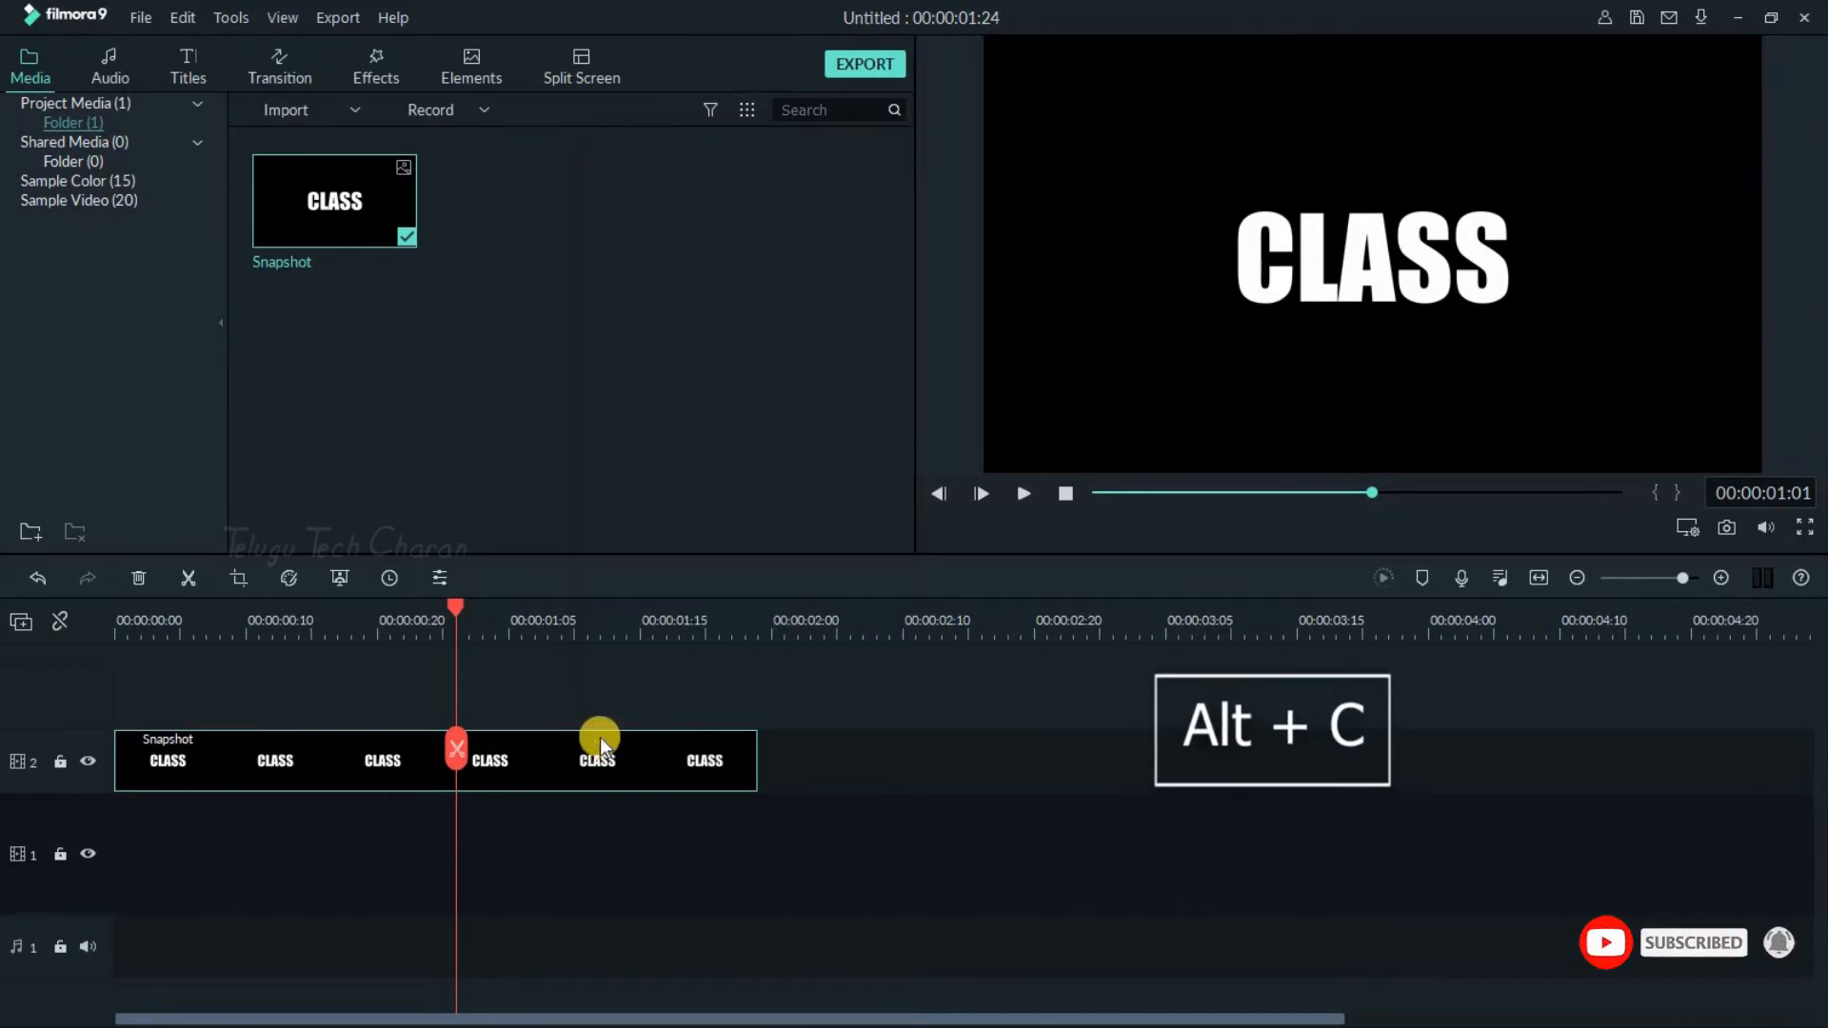
left_click(236, 576)
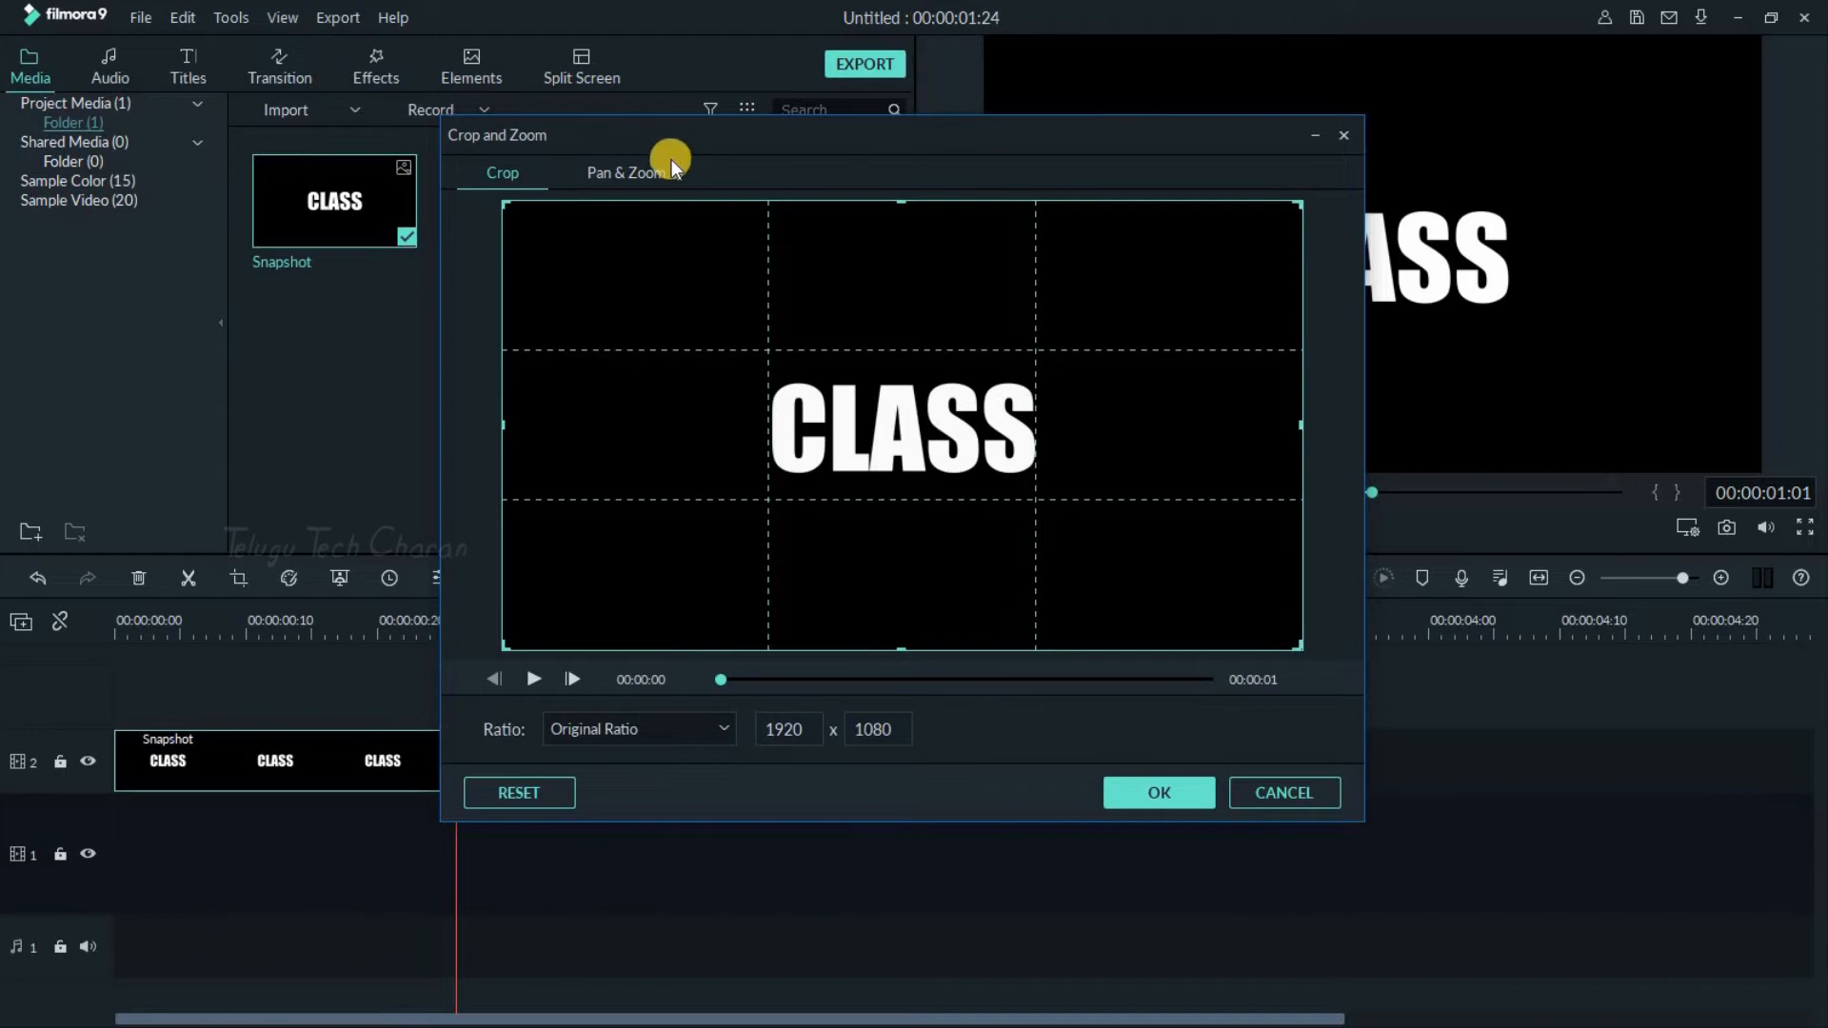
left_click(630, 175)
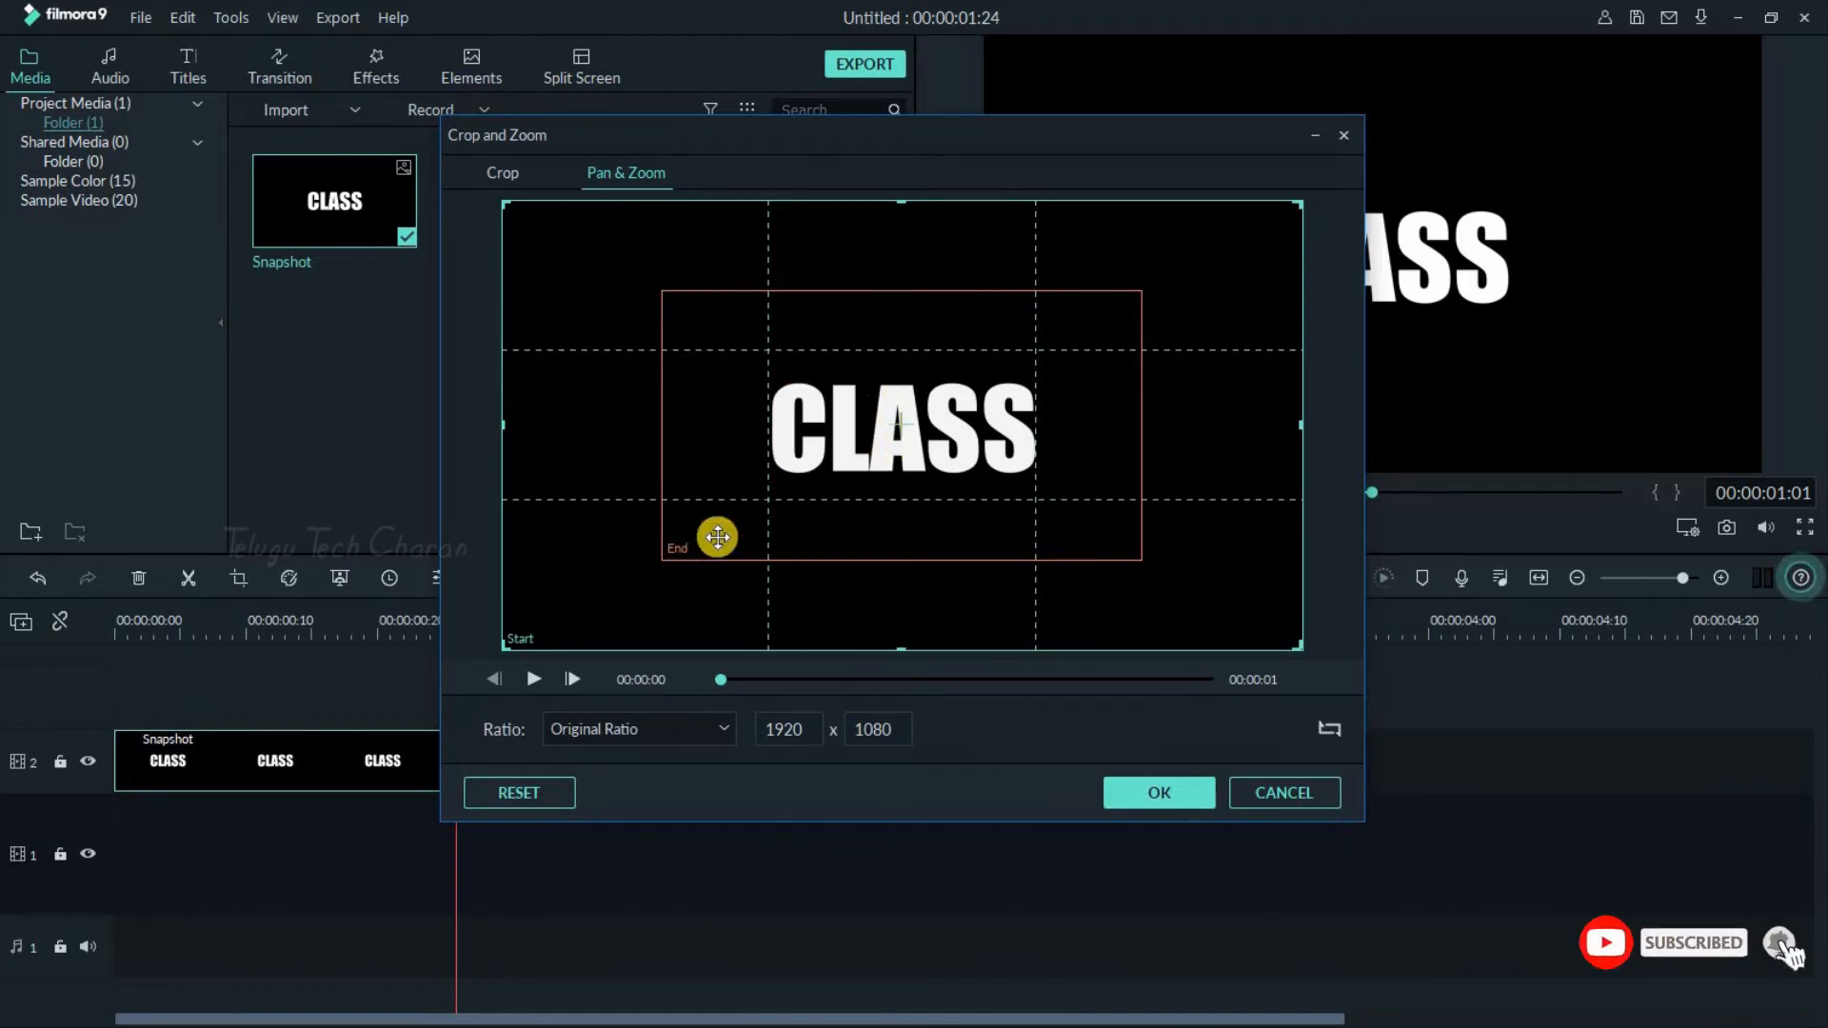
left_click(790, 419)
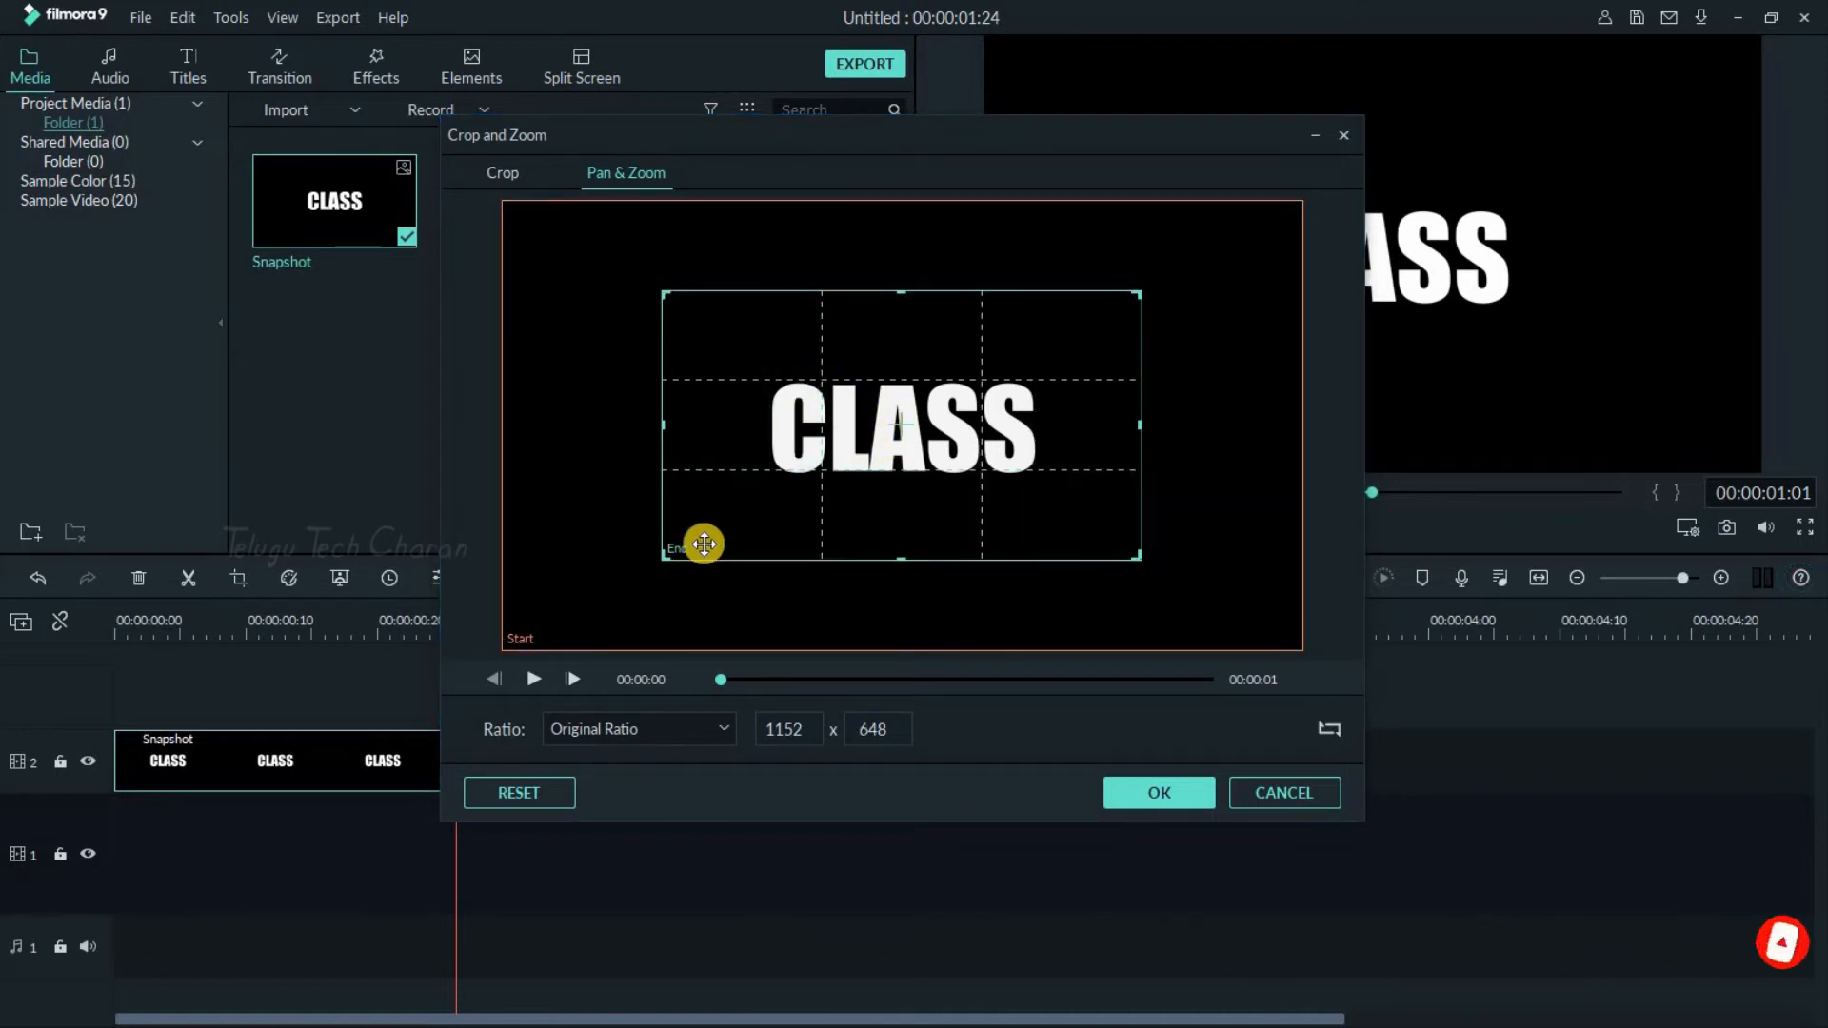
left_click_drag(669, 555, 1149, 274)
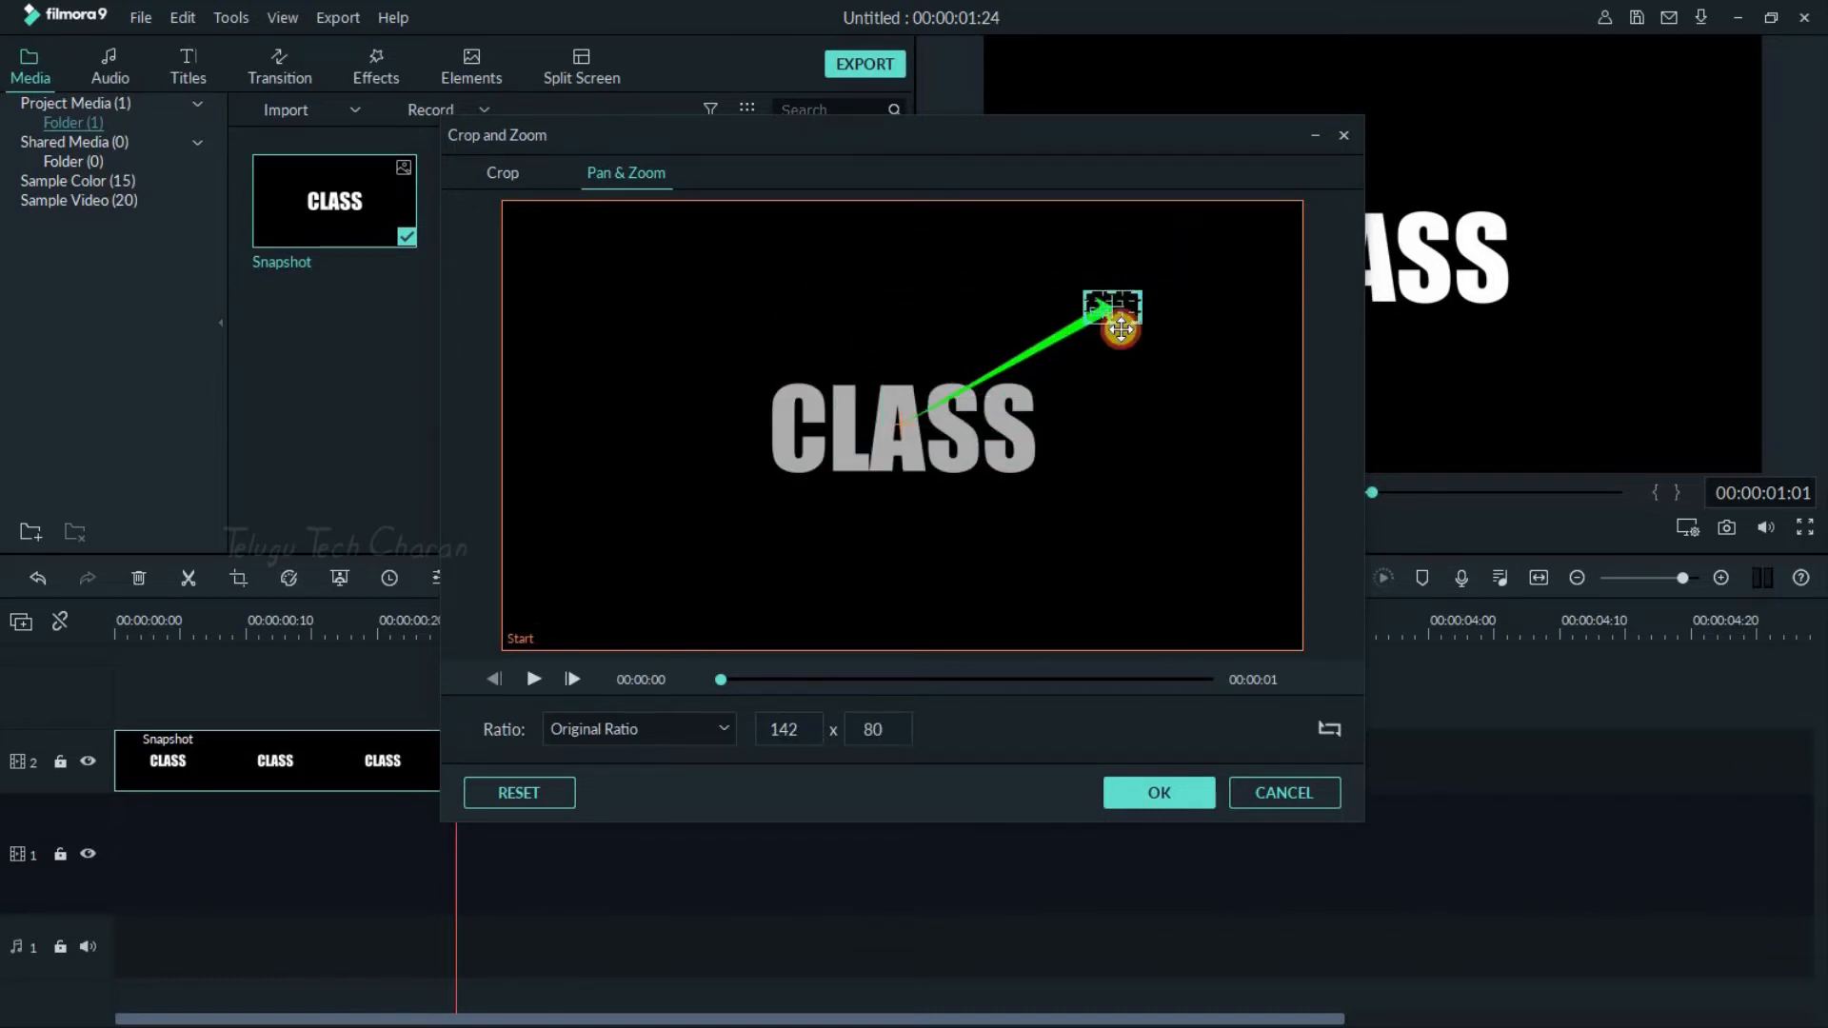
left_click_drag(1122, 307, 905, 436)
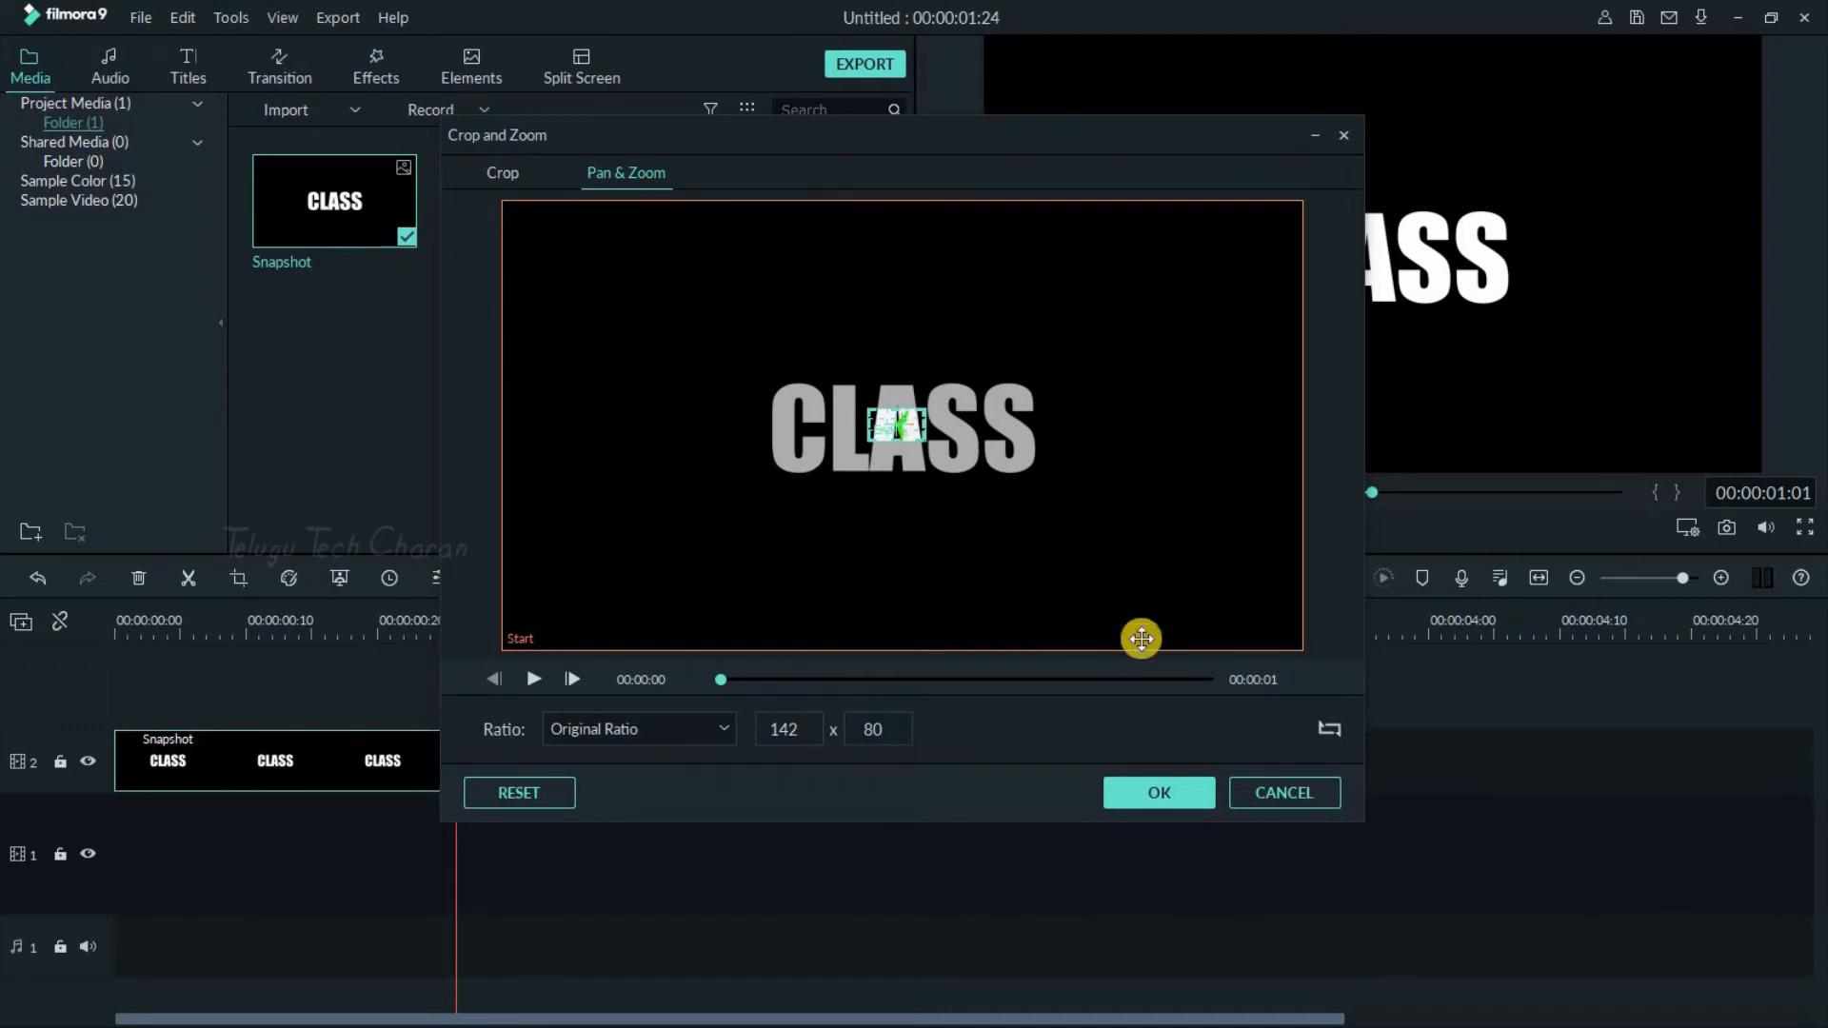
left_click(1184, 792)
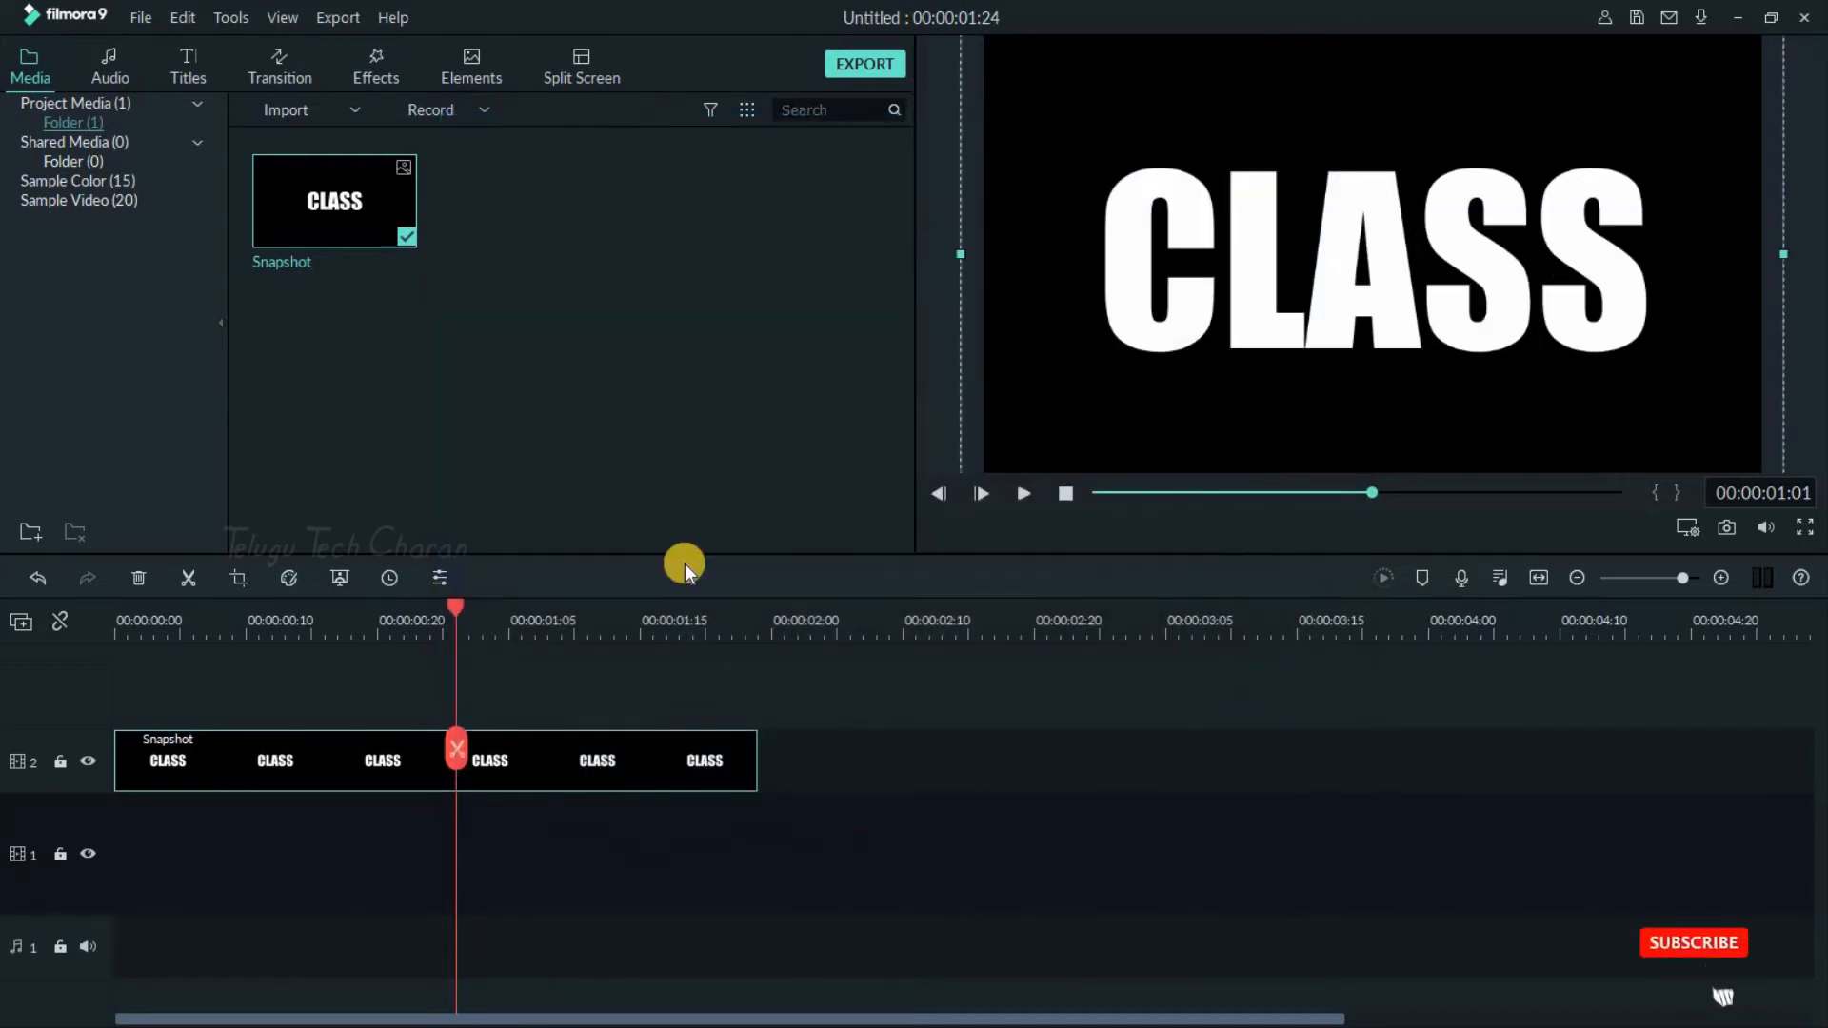
Play back the zoom from the clip's start and take a snapshot of its last frame at 00:00:01:24.
left_click(128, 629)
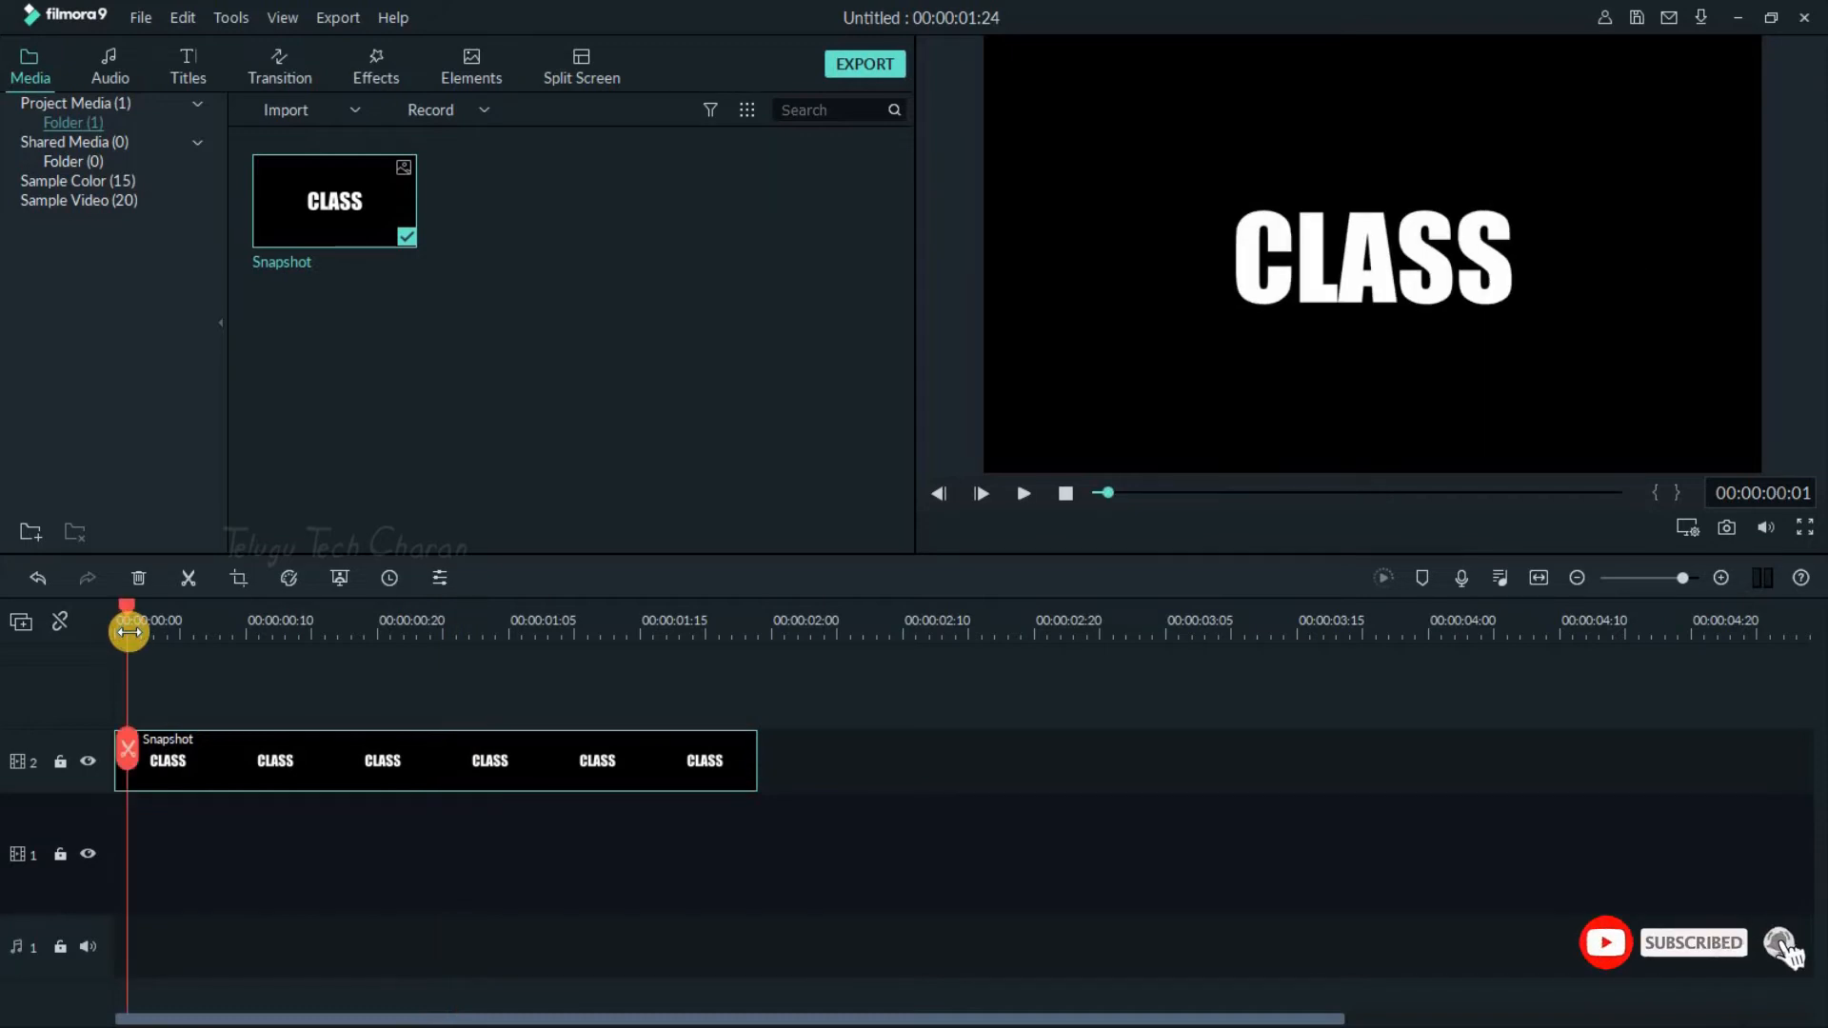
key("space")
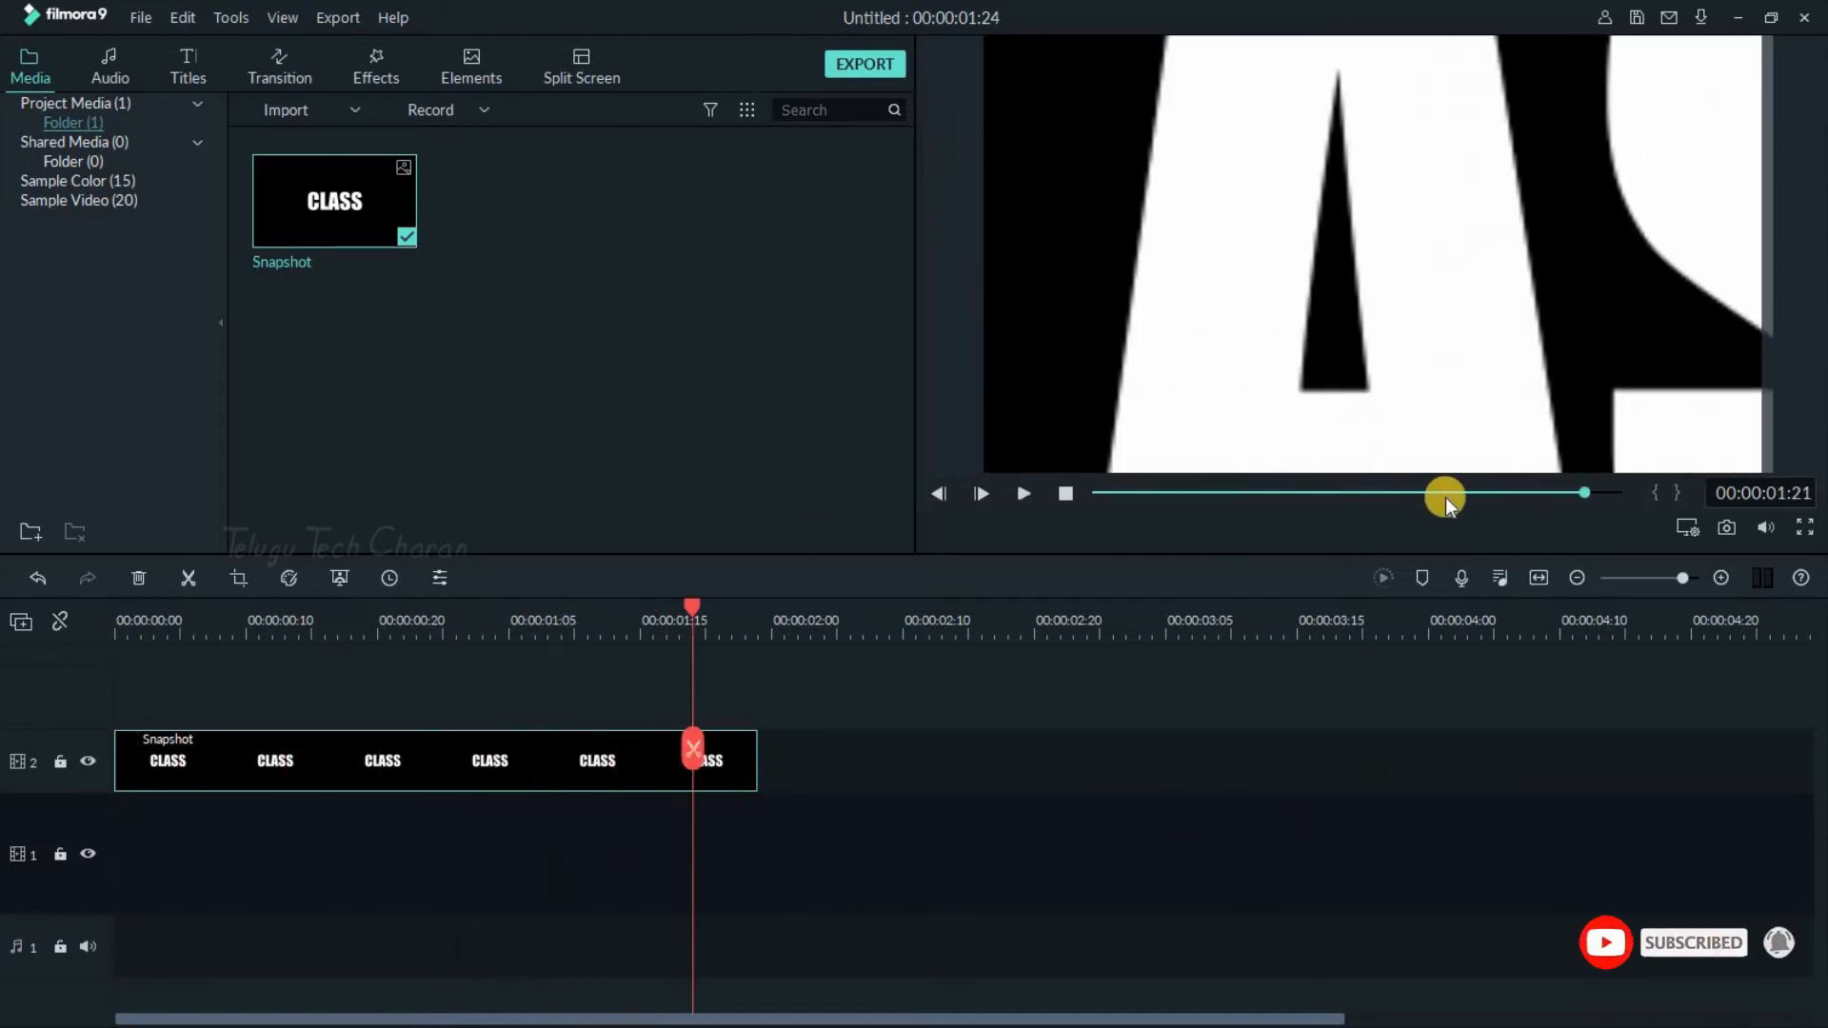
left_click(700, 602)
left_click_drag(700, 601, 827, 718)
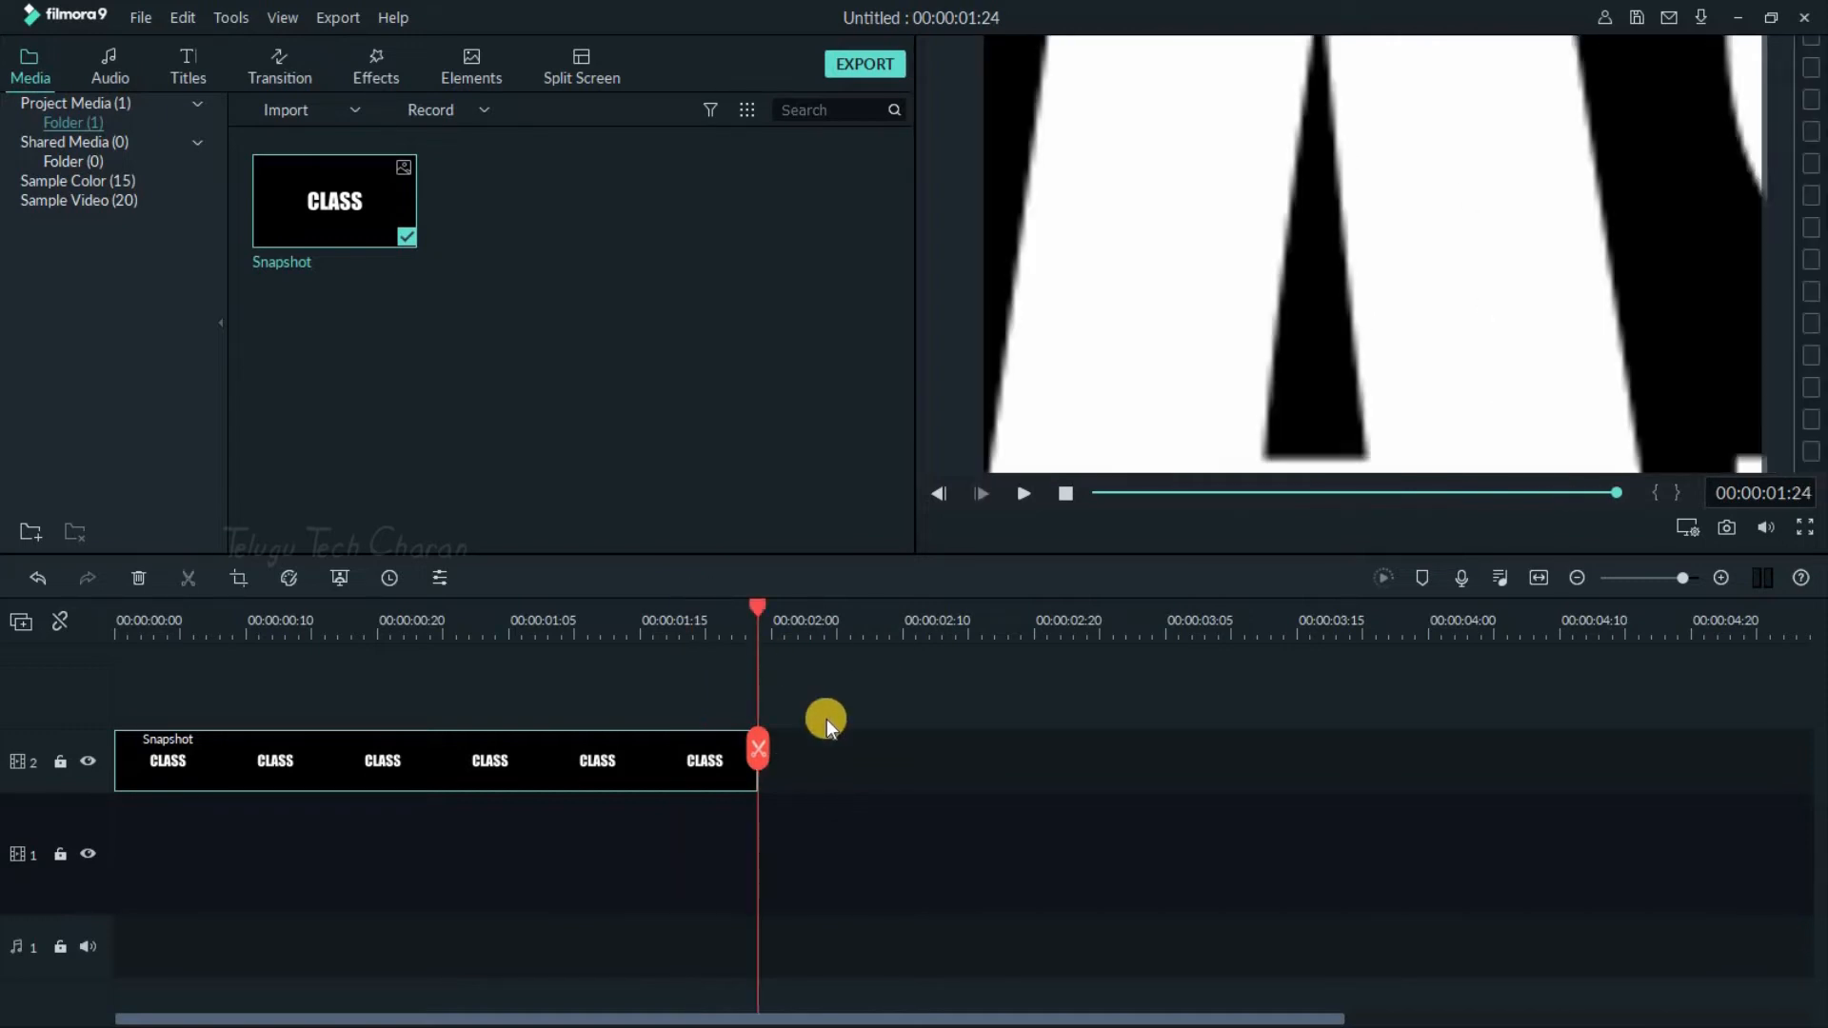
left_click(1727, 529)
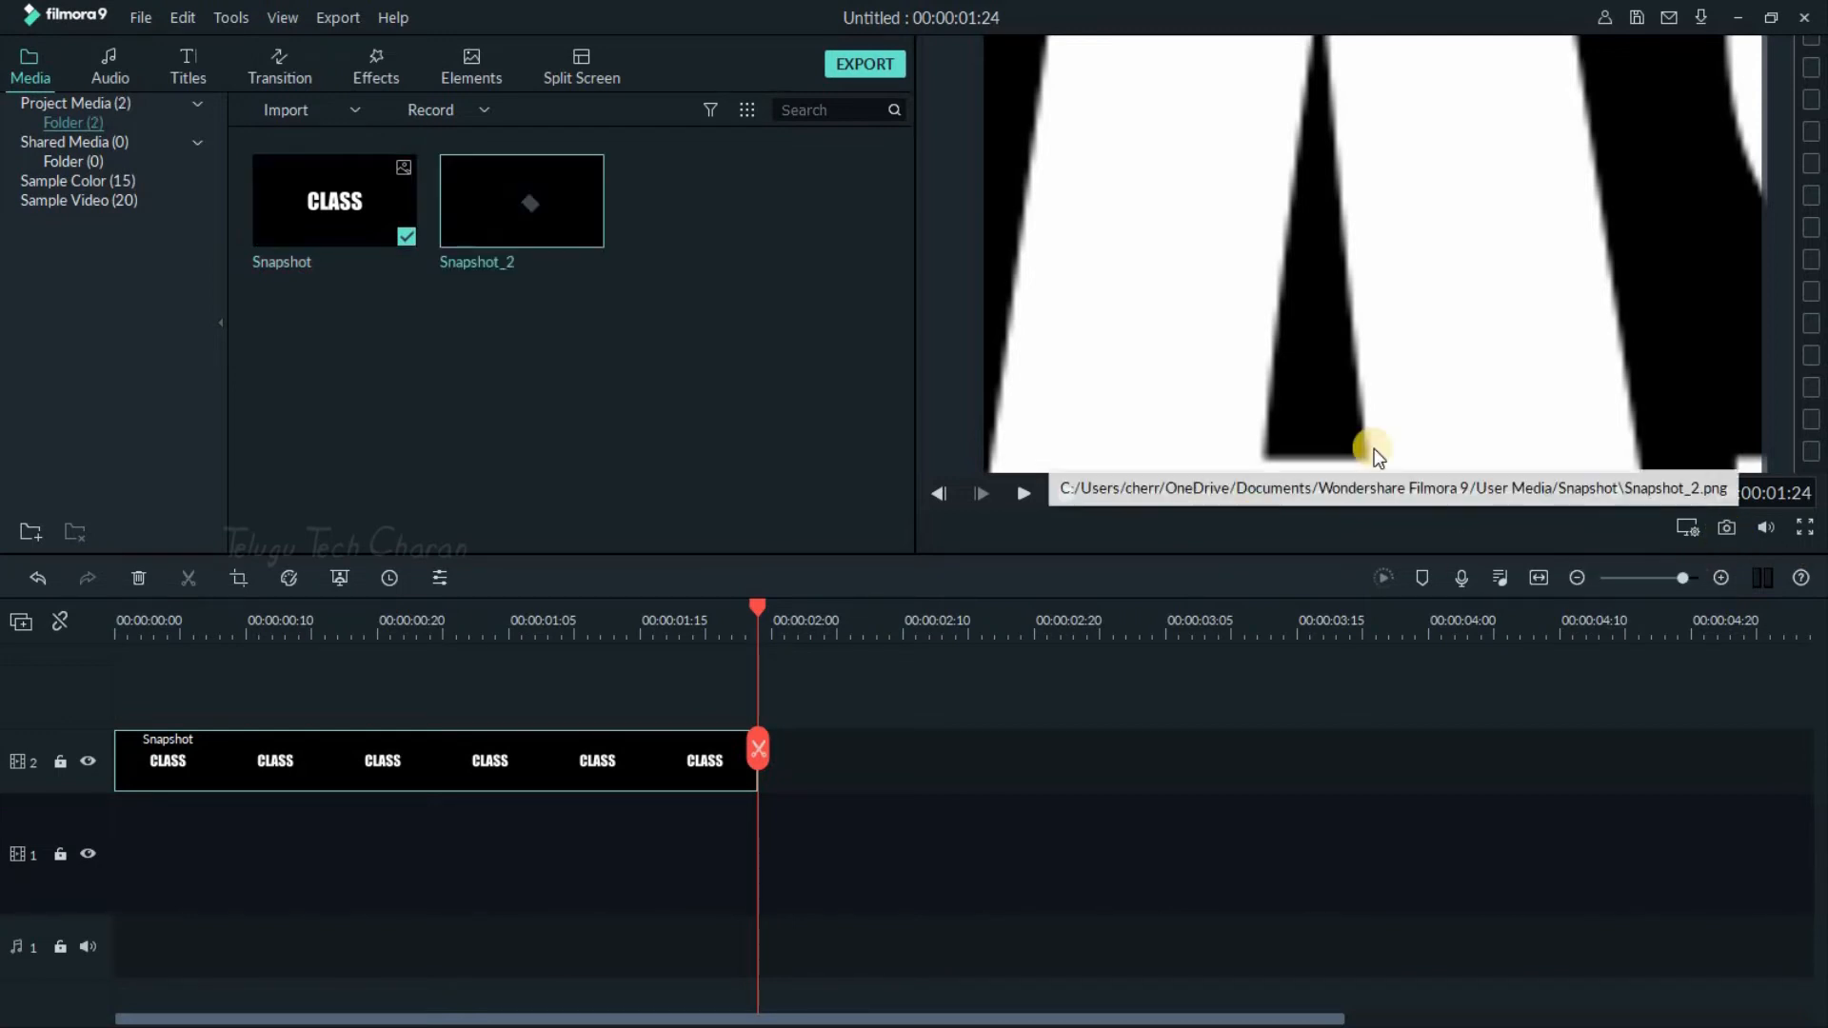
Place the Snapshot_2 image directly after the Snapshot clip on track 2 and set its duration to 00:00:00:05.
left_click_drag(536, 231, 758, 769)
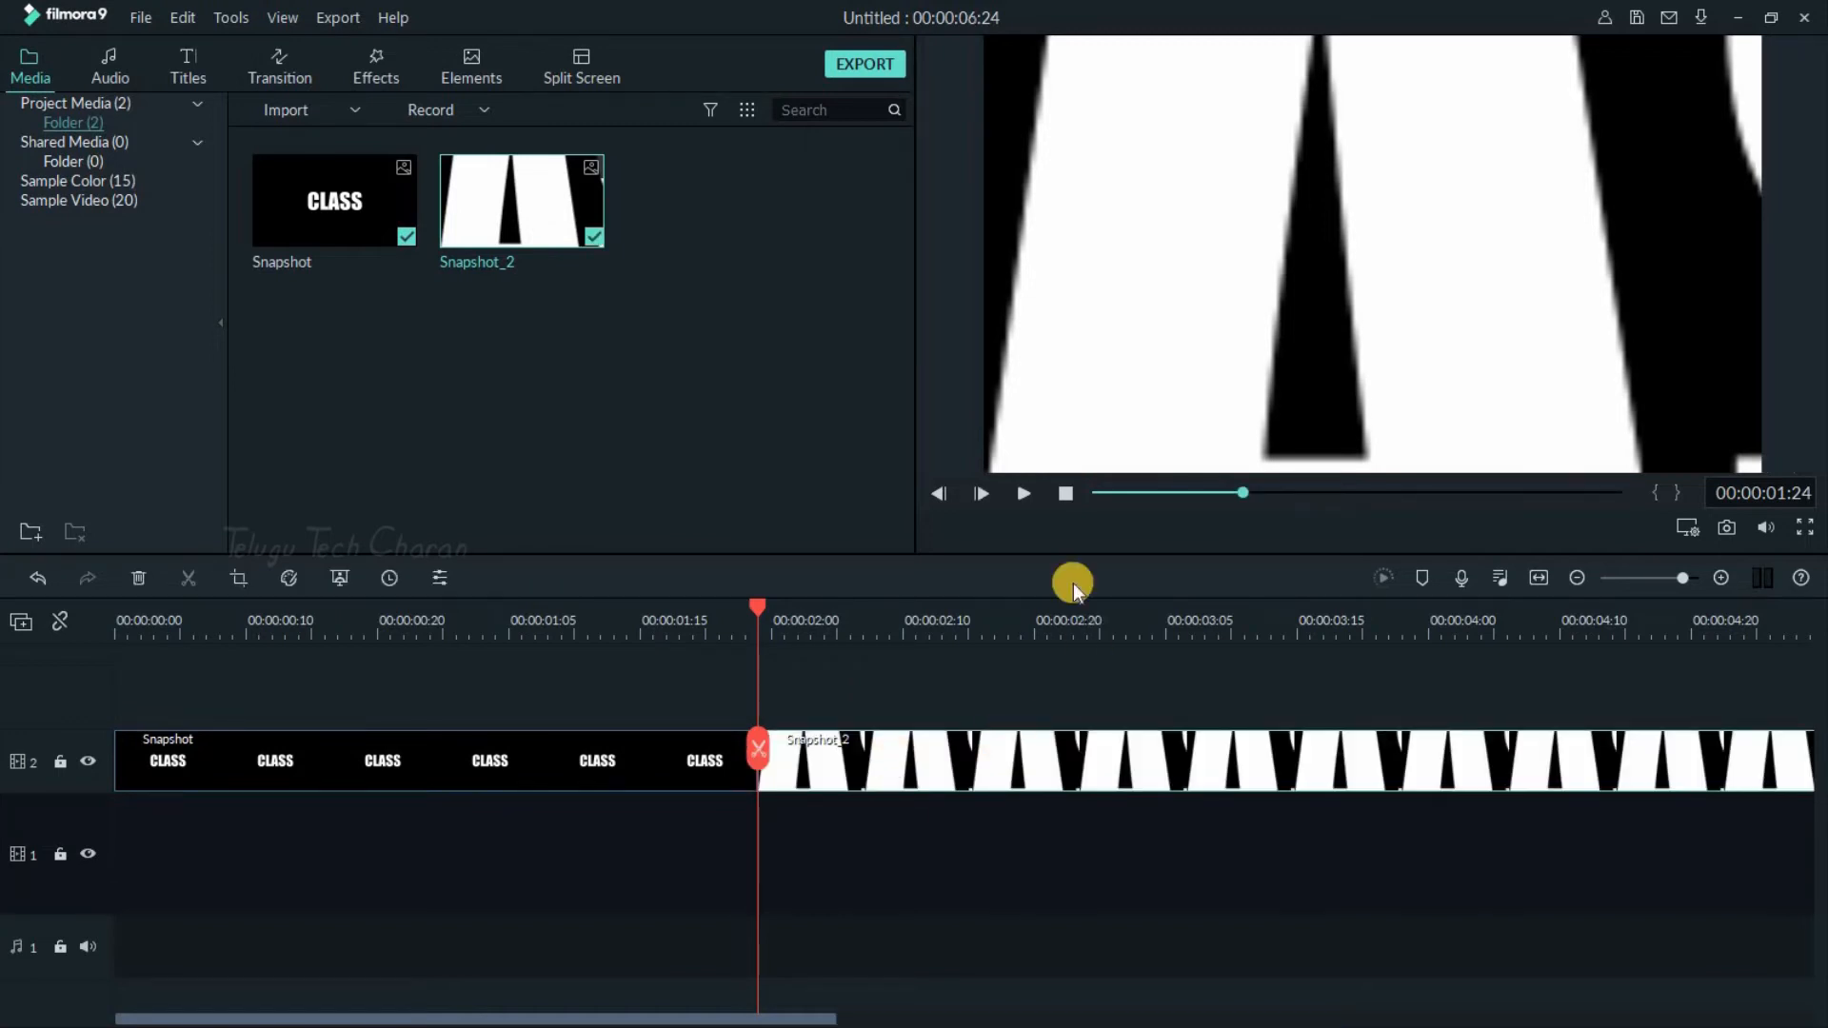
right_click(1207, 749)
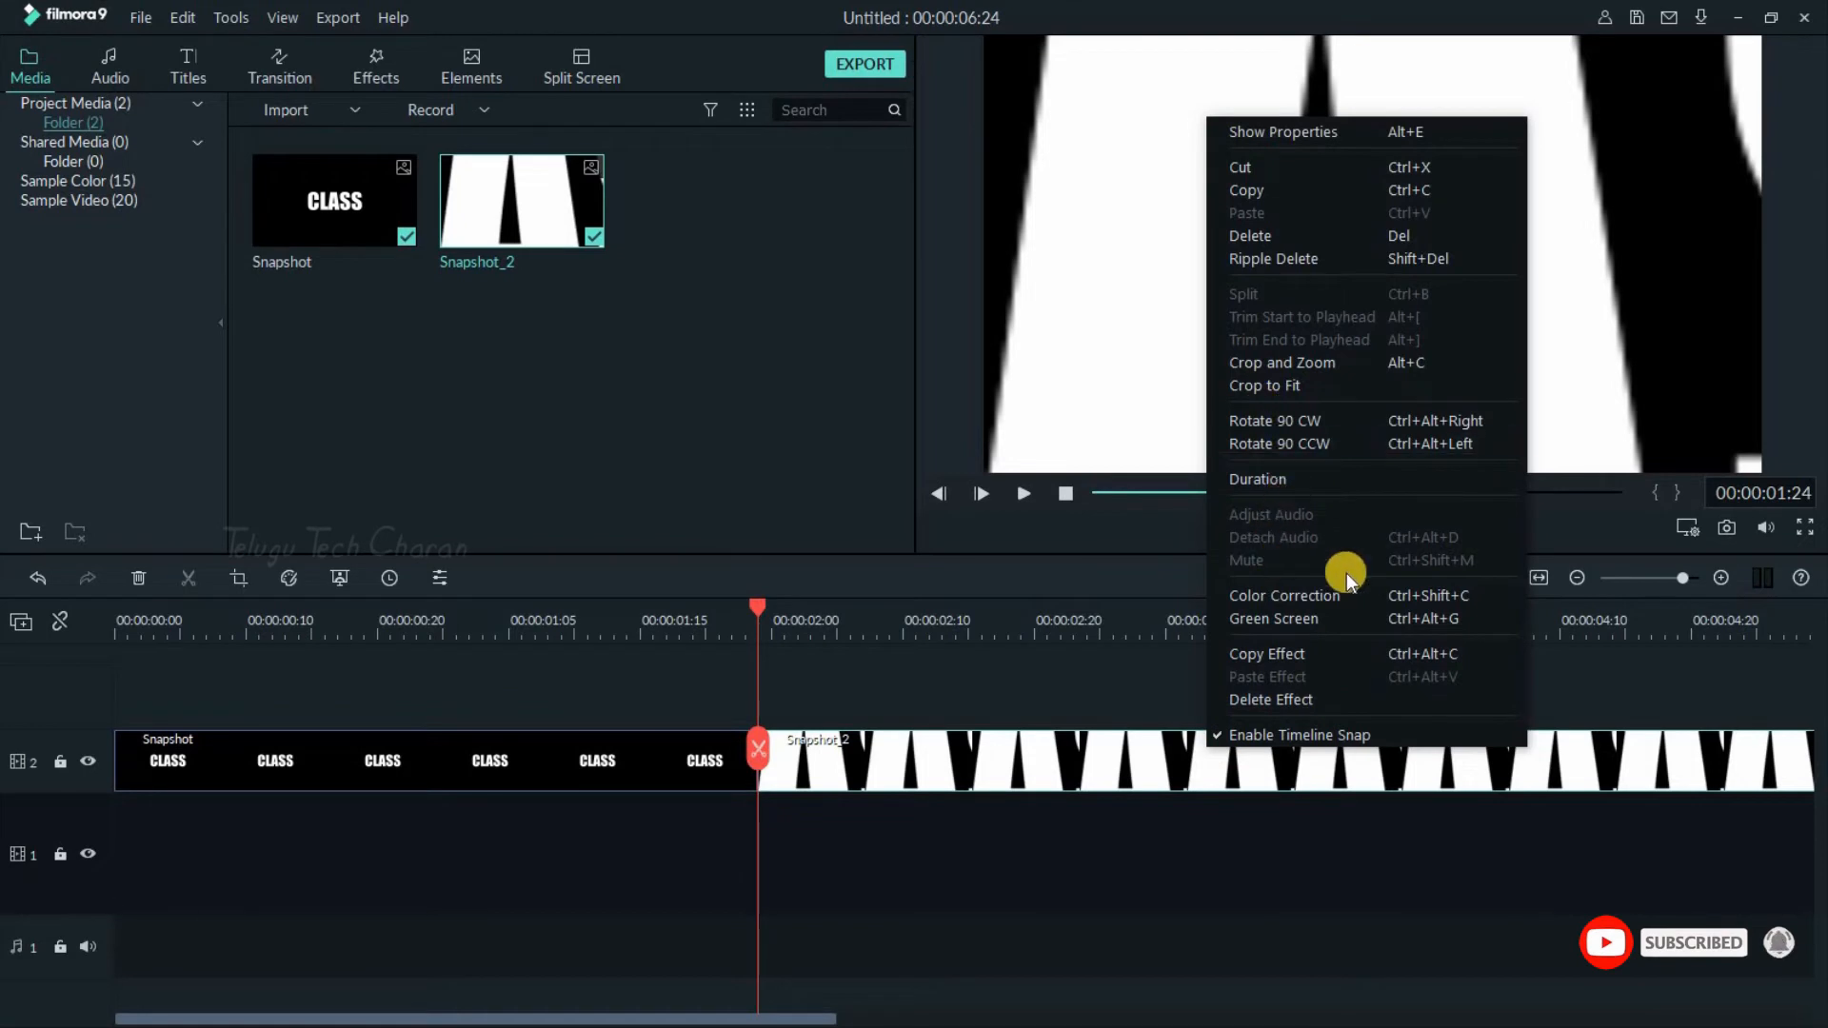
left_click(1279, 478)
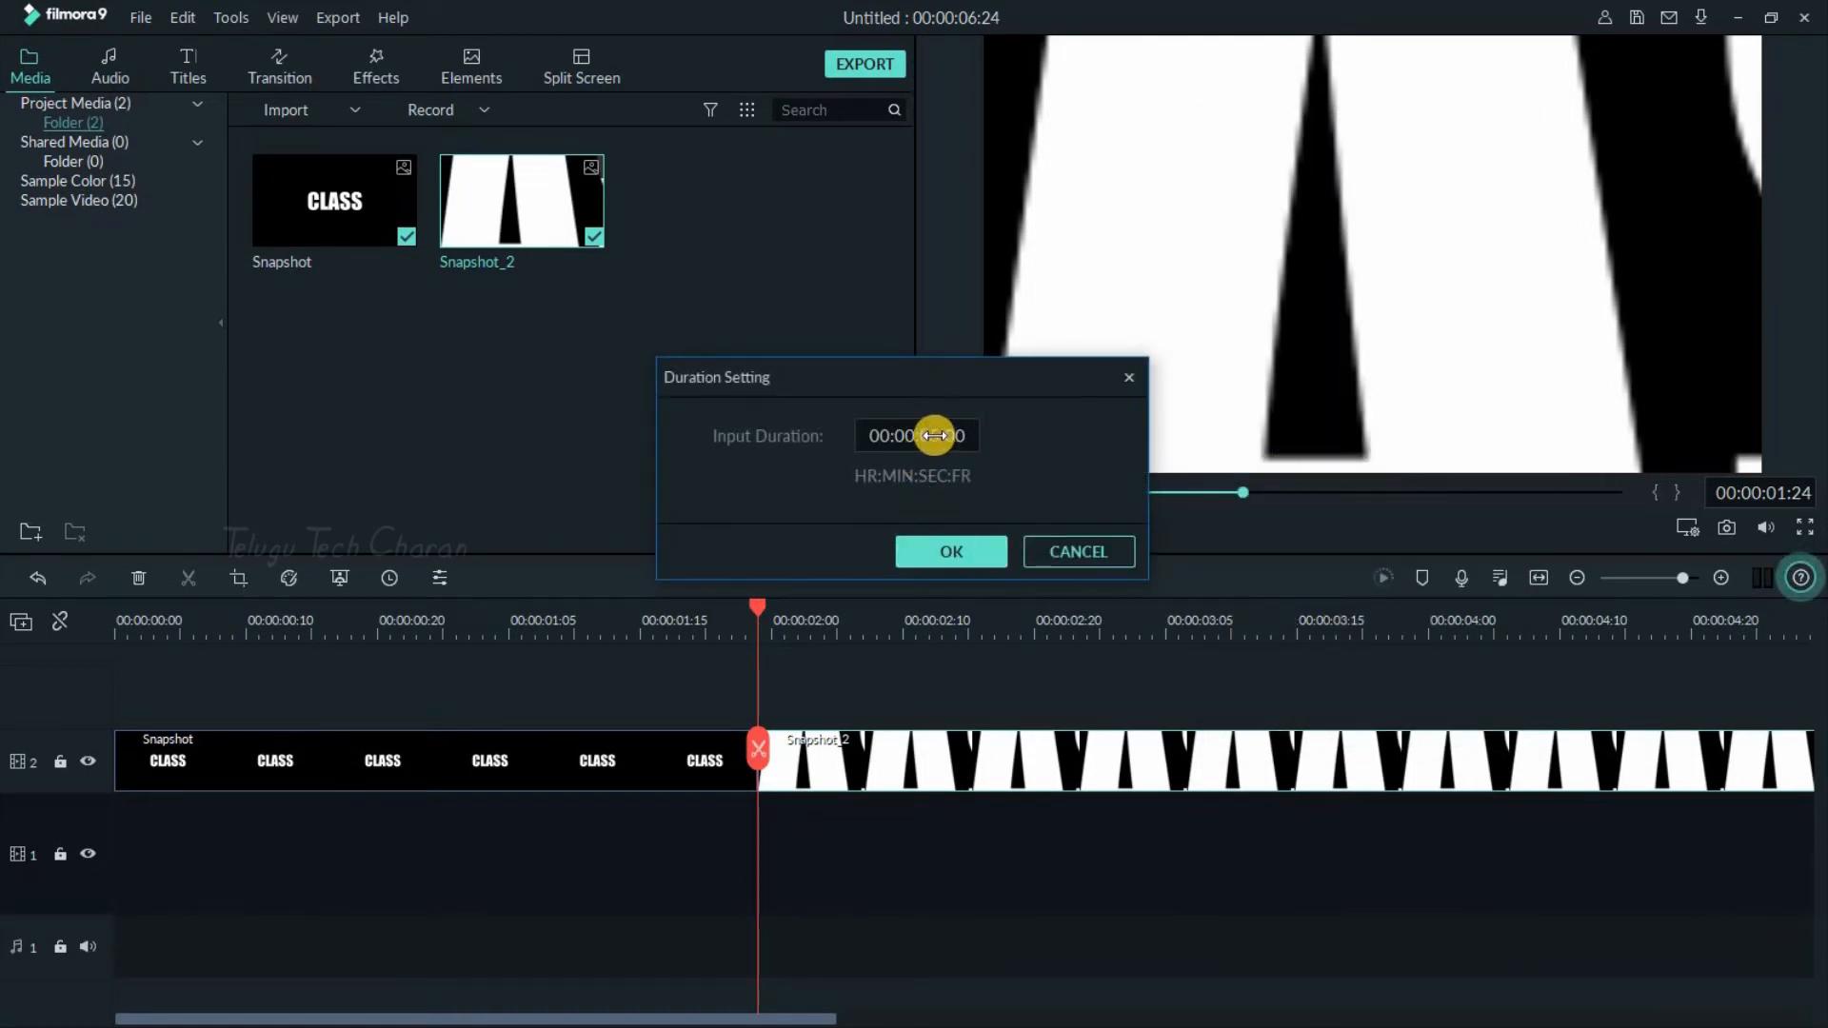
double_click(934, 436)
left_click(938, 437)
key("BackSpace")
type("0")
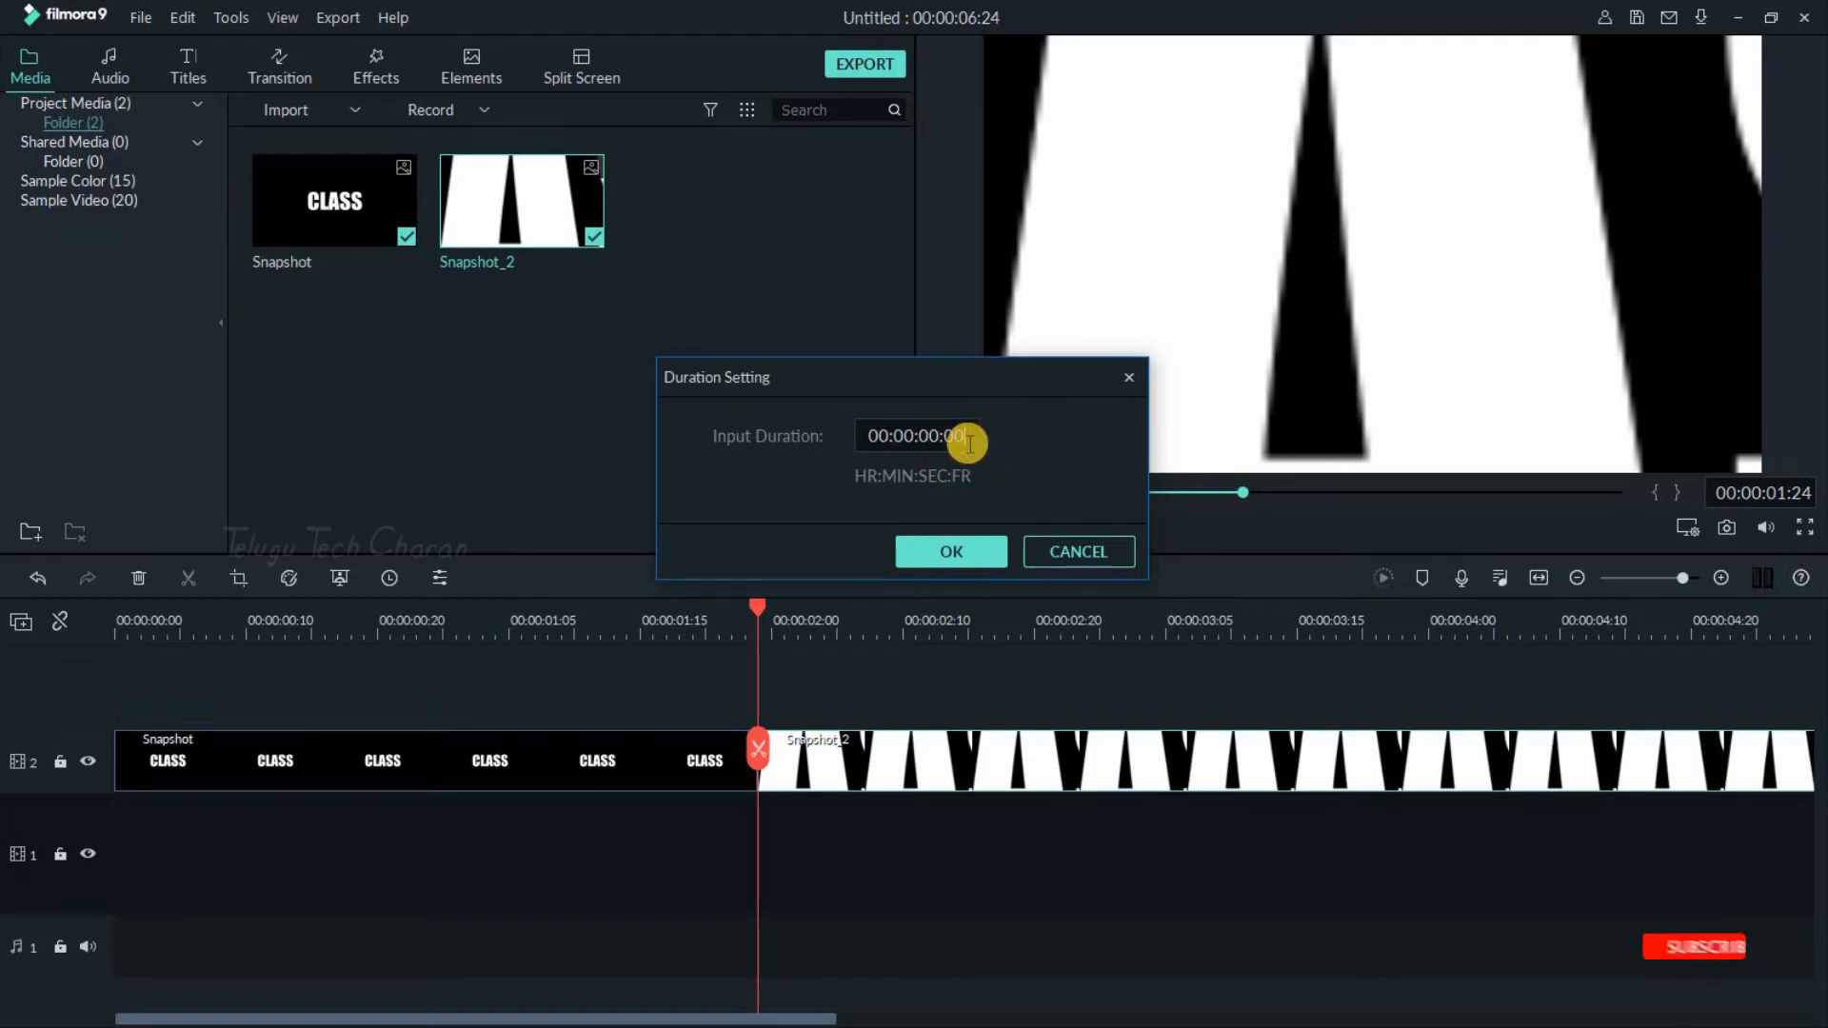
key("BackSpace")
type("5")
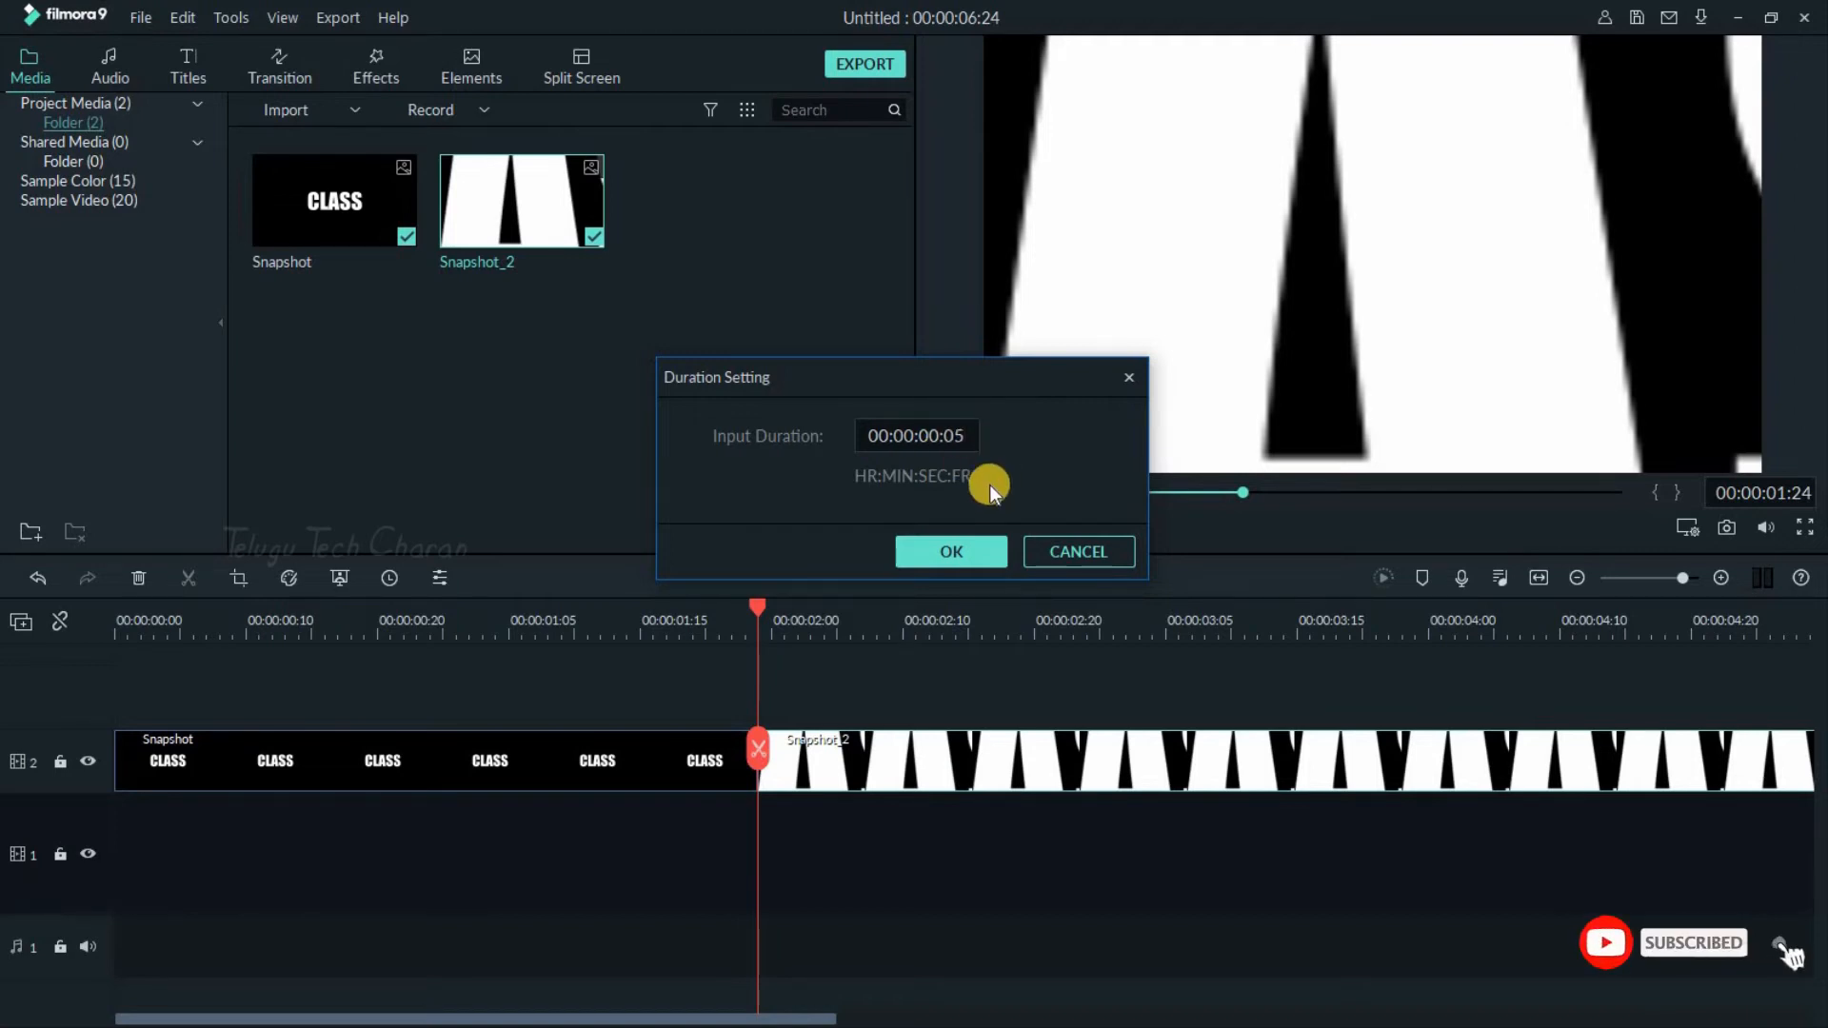
left_click(981, 552)
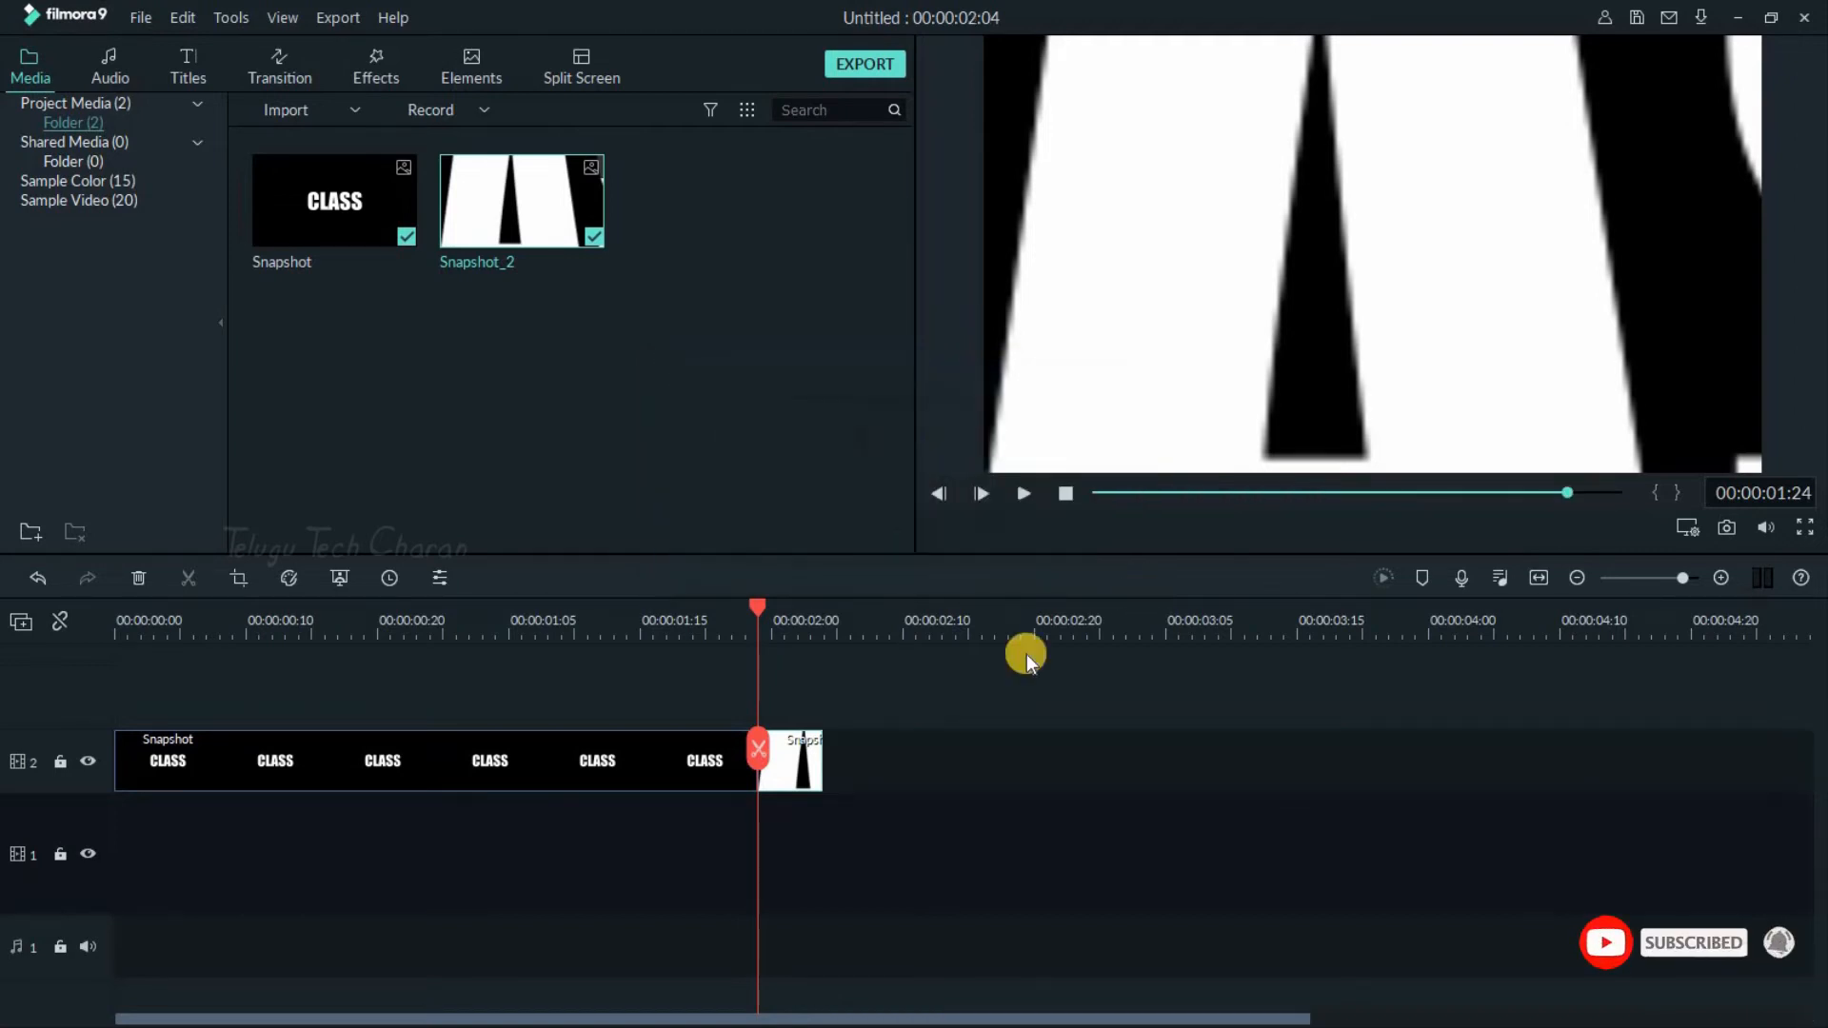
Start a Pan & Zoom on the Snapshot_2 clip and reduce its start frame to 1778 x 1000, roughly centred.
right_click(802, 750)
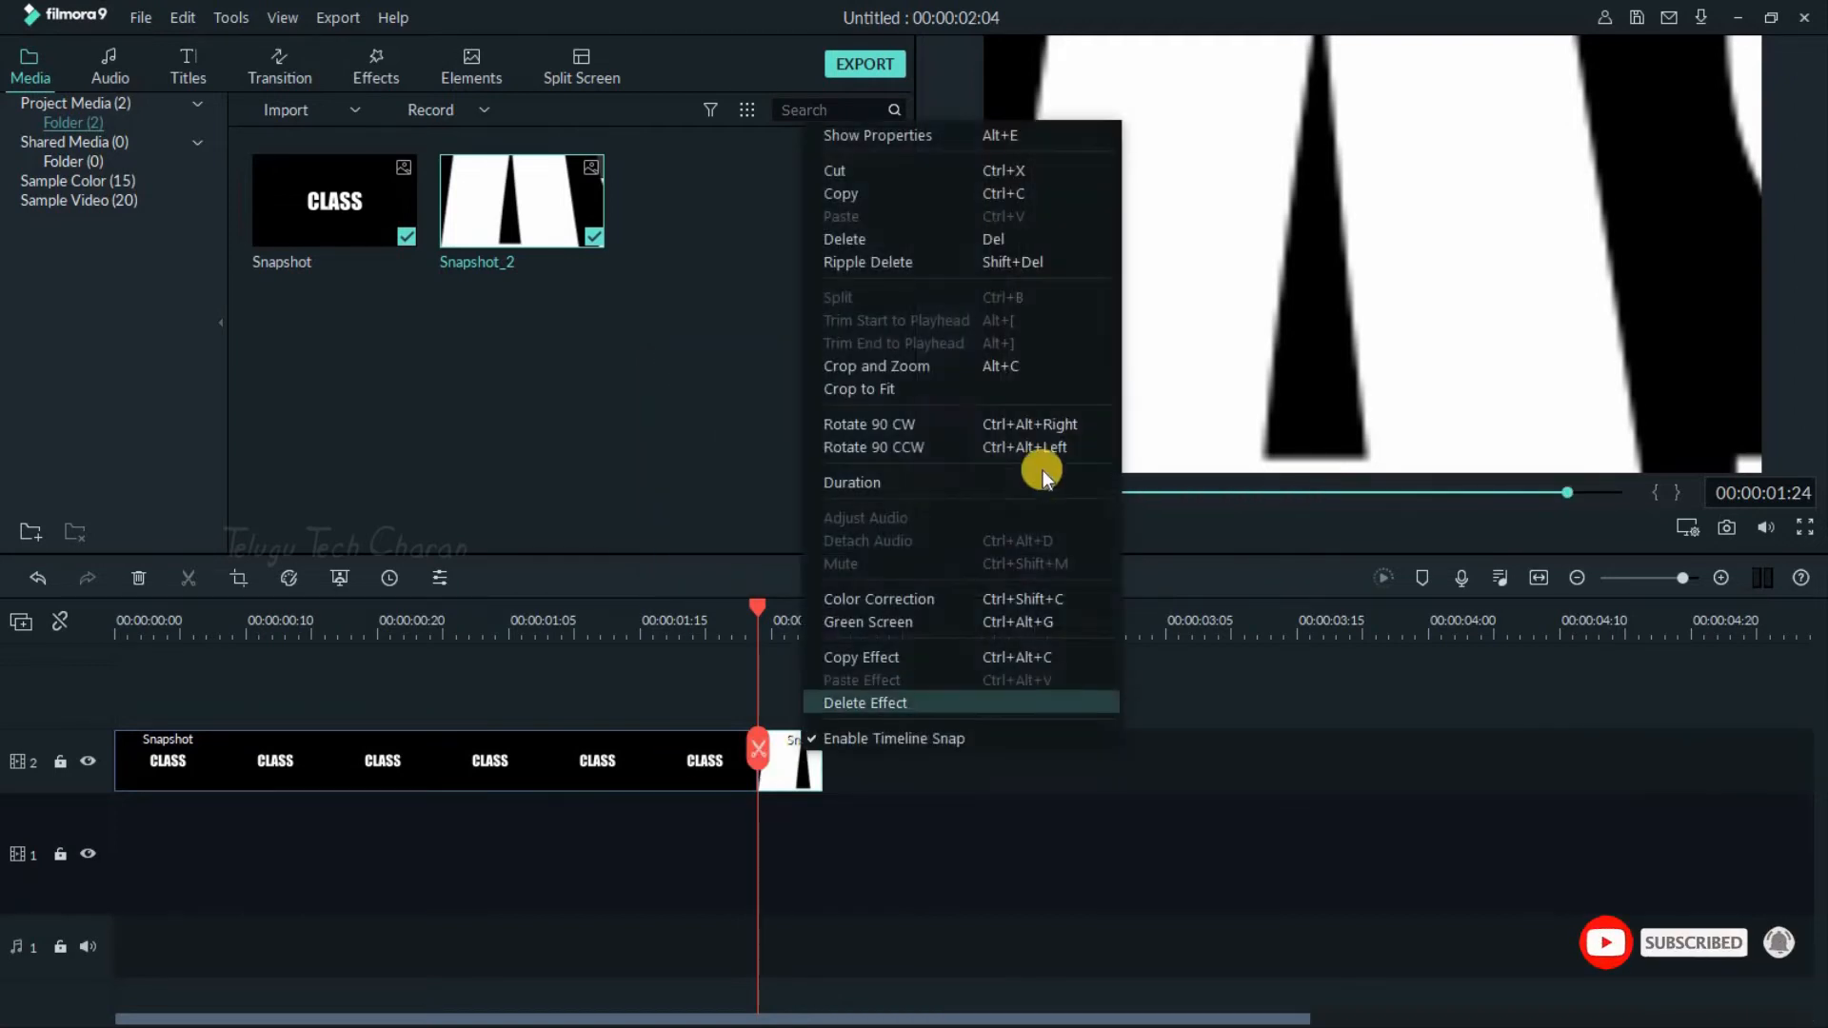
left_click(887, 370)
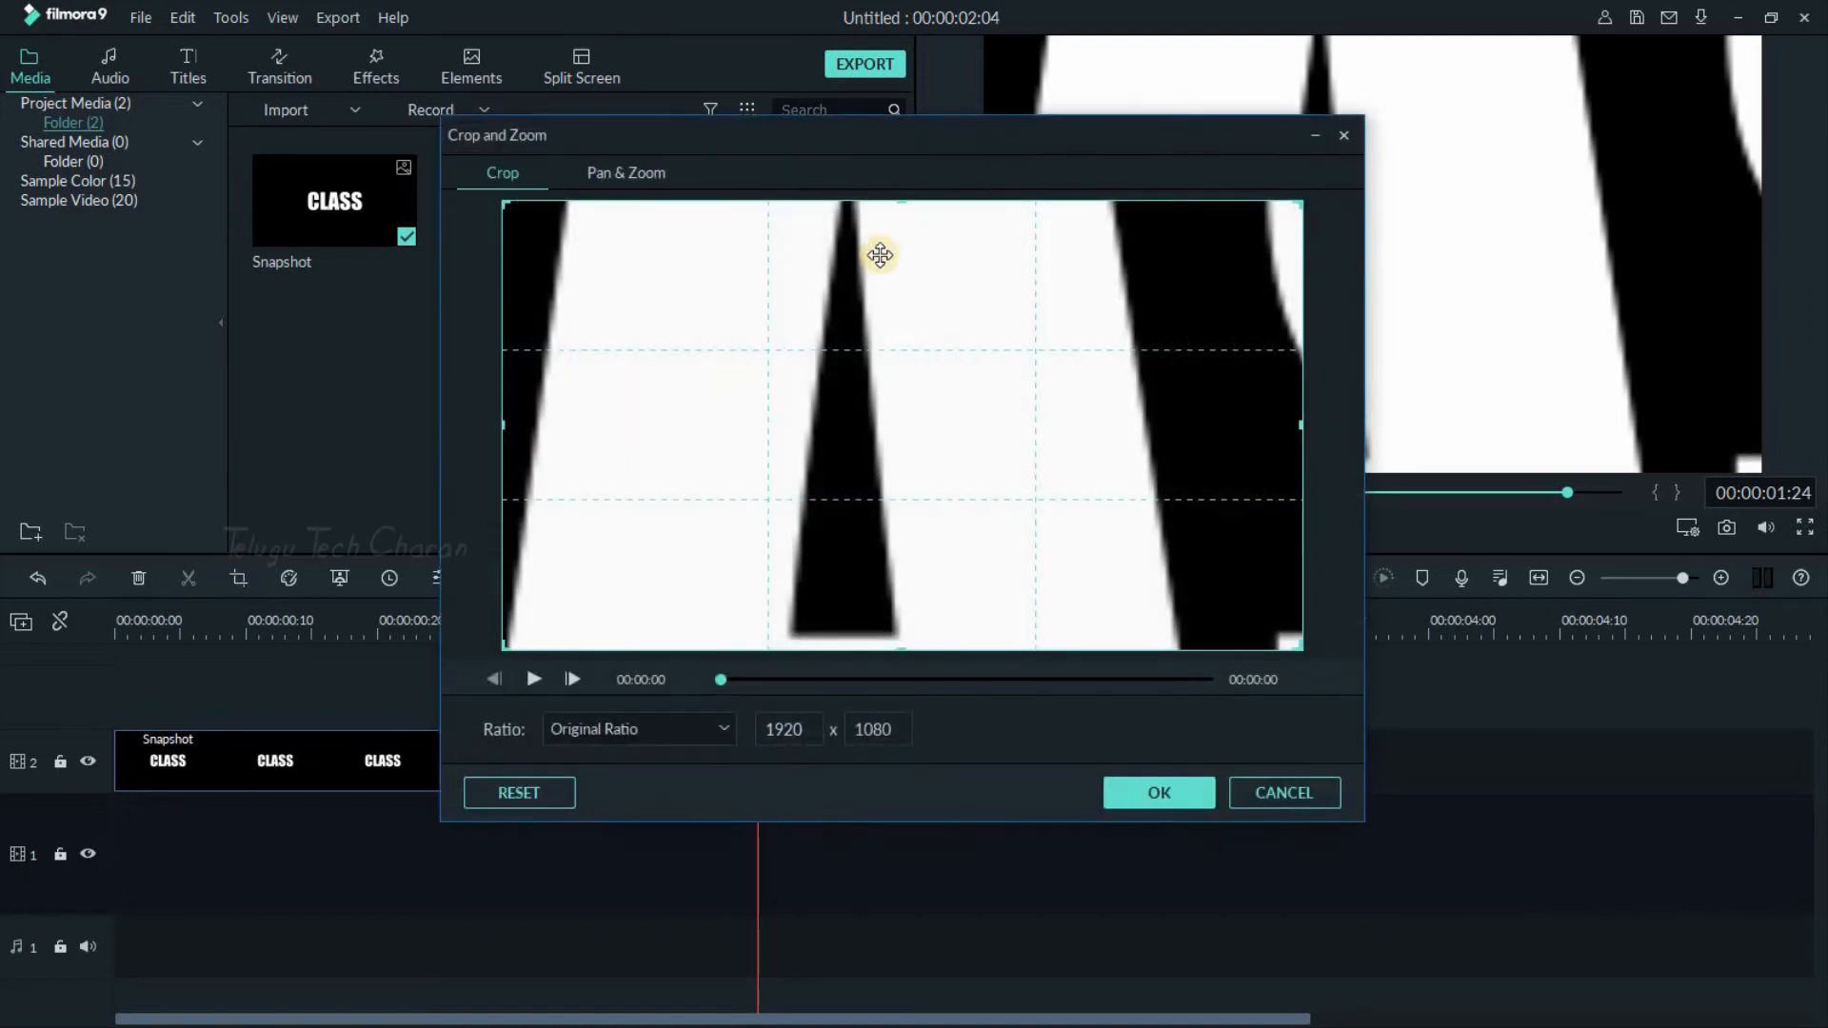
left_click(638, 174)
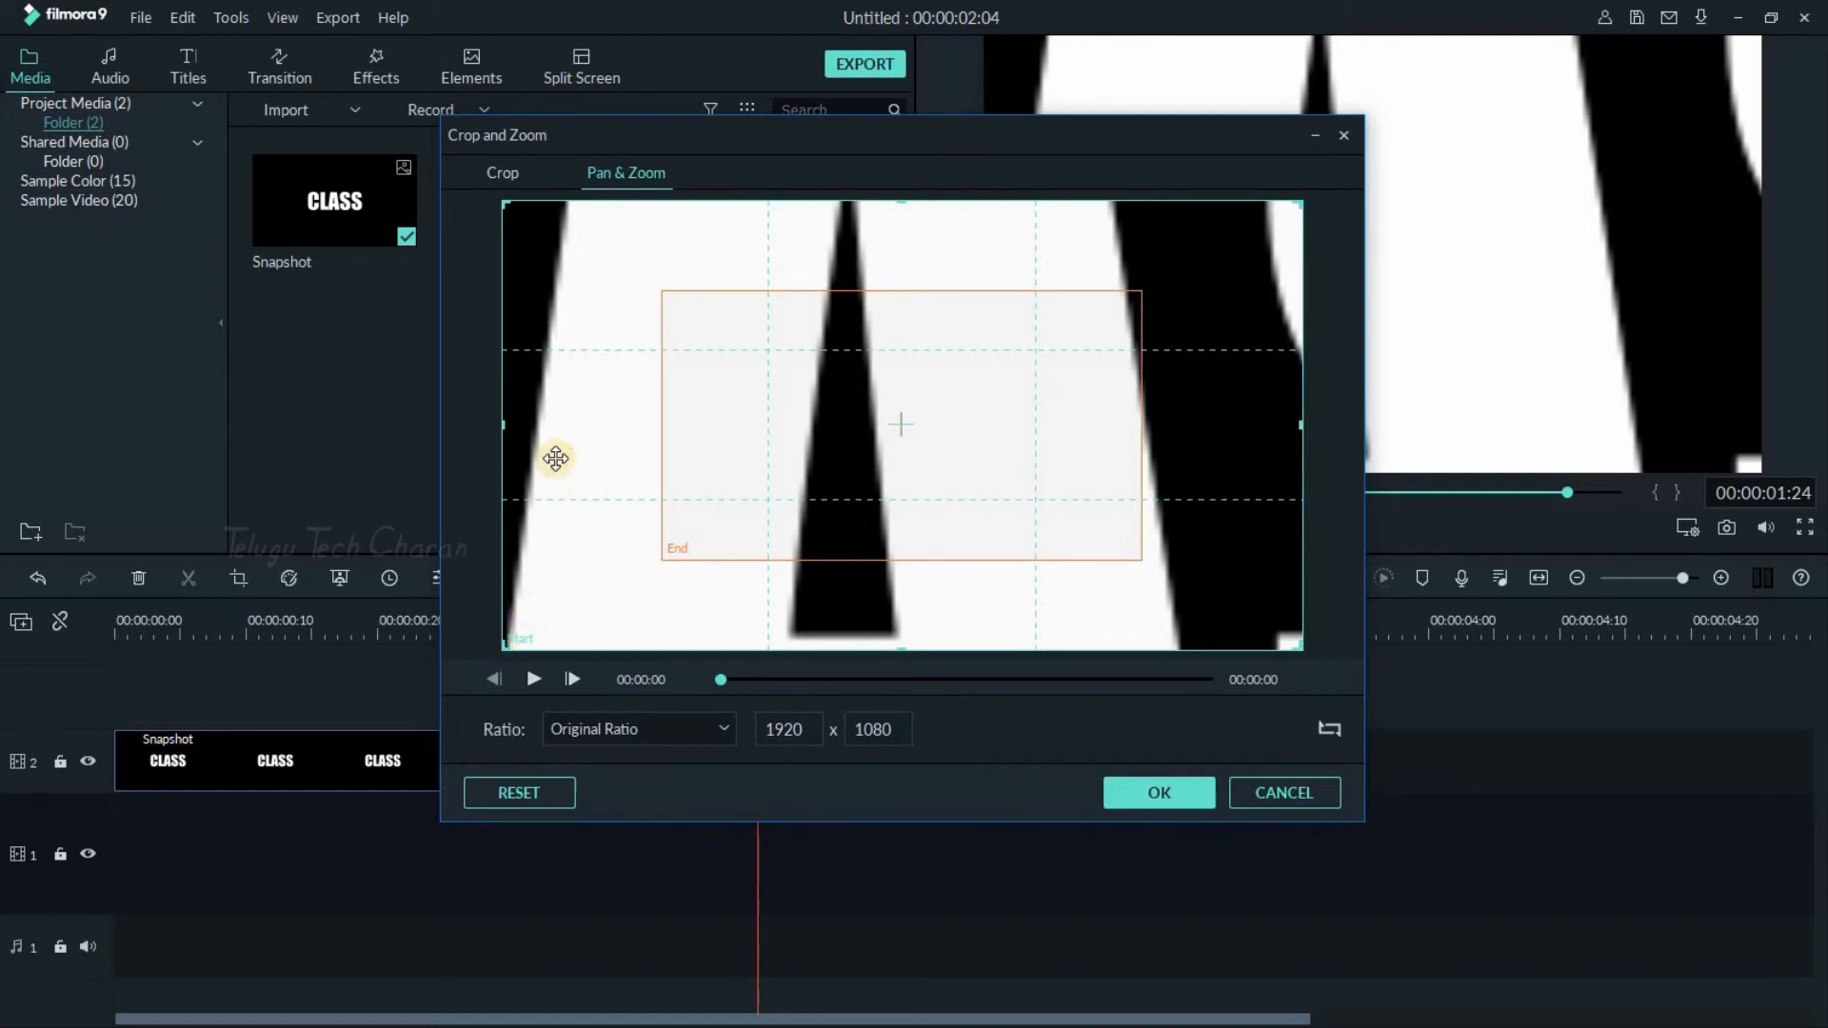
left_click_drag(505, 647, 536, 630)
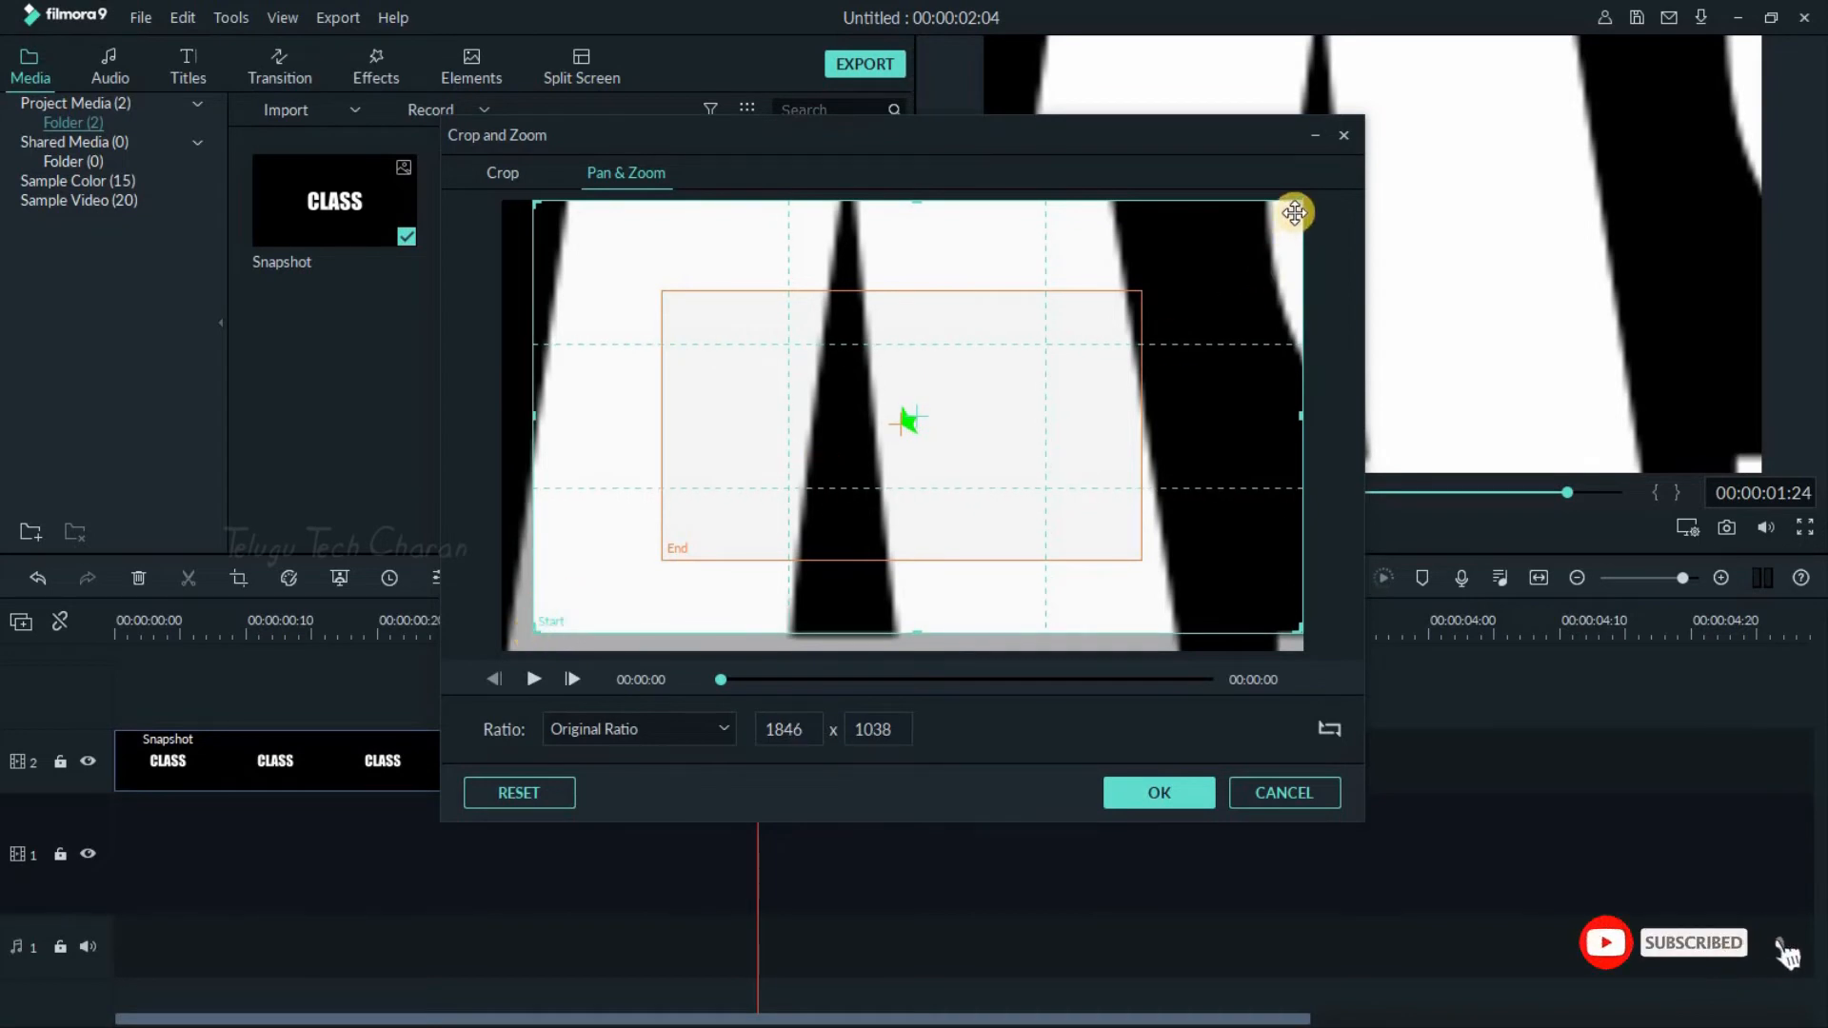
left_click_drag(1296, 198, 1272, 230)
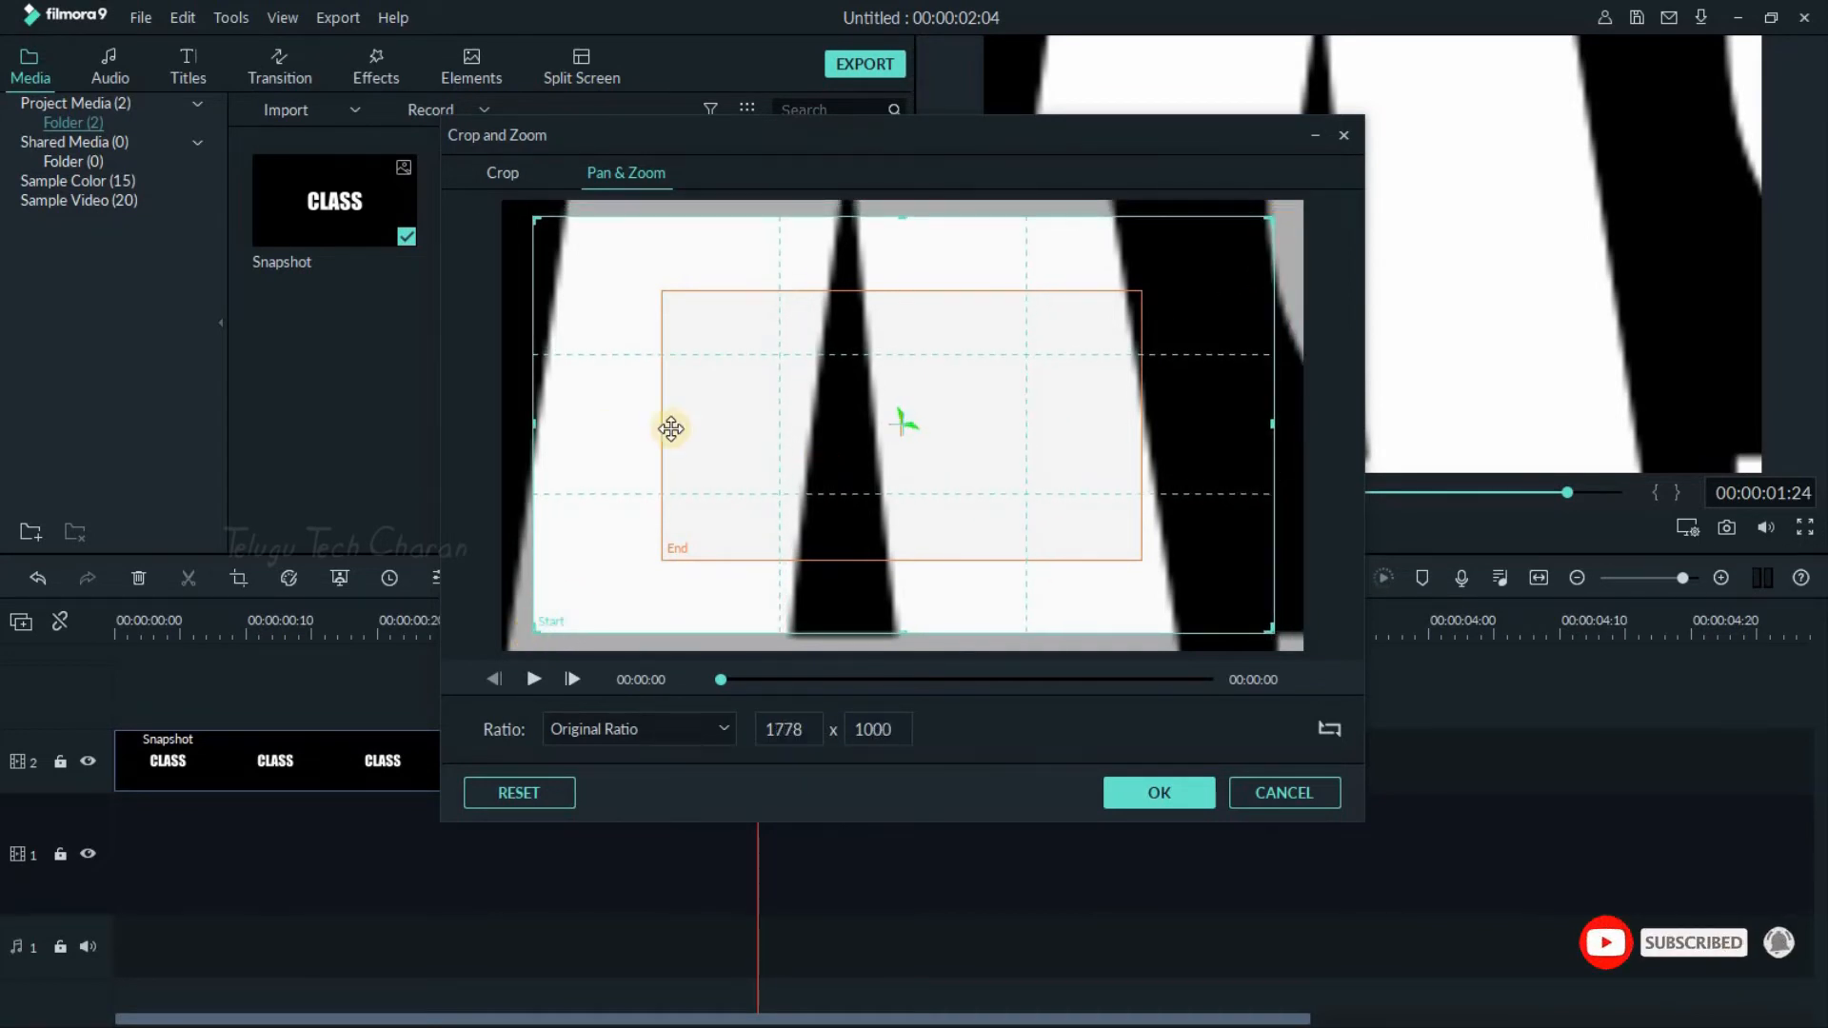
Shrink the Pan & Zoom end frame to 142 x 80 over the white area beside the black wedge, apply it, and preview the zoom.
left_click(779, 426)
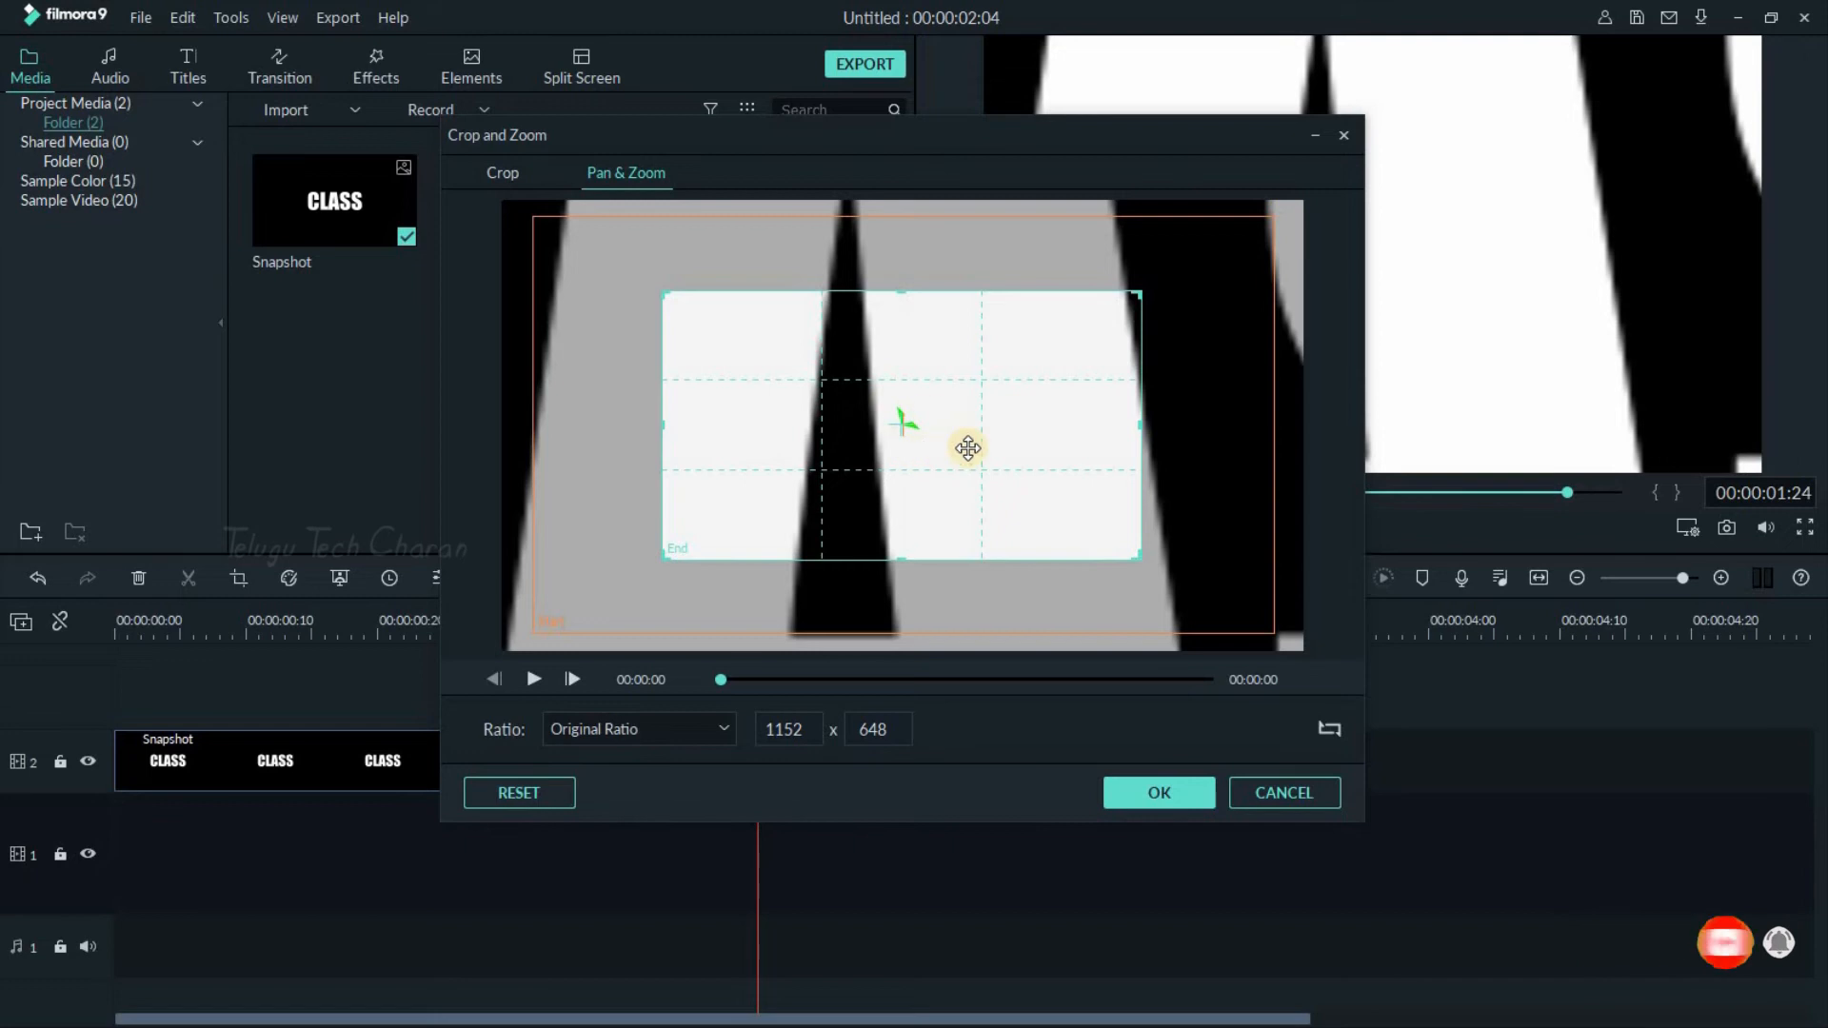
left_click_drag(669, 553, 873, 492)
left_click_drag(1137, 293, 1127, 299)
left_click_drag(1044, 373, 943, 433)
left_click_drag(772, 498, 896, 428)
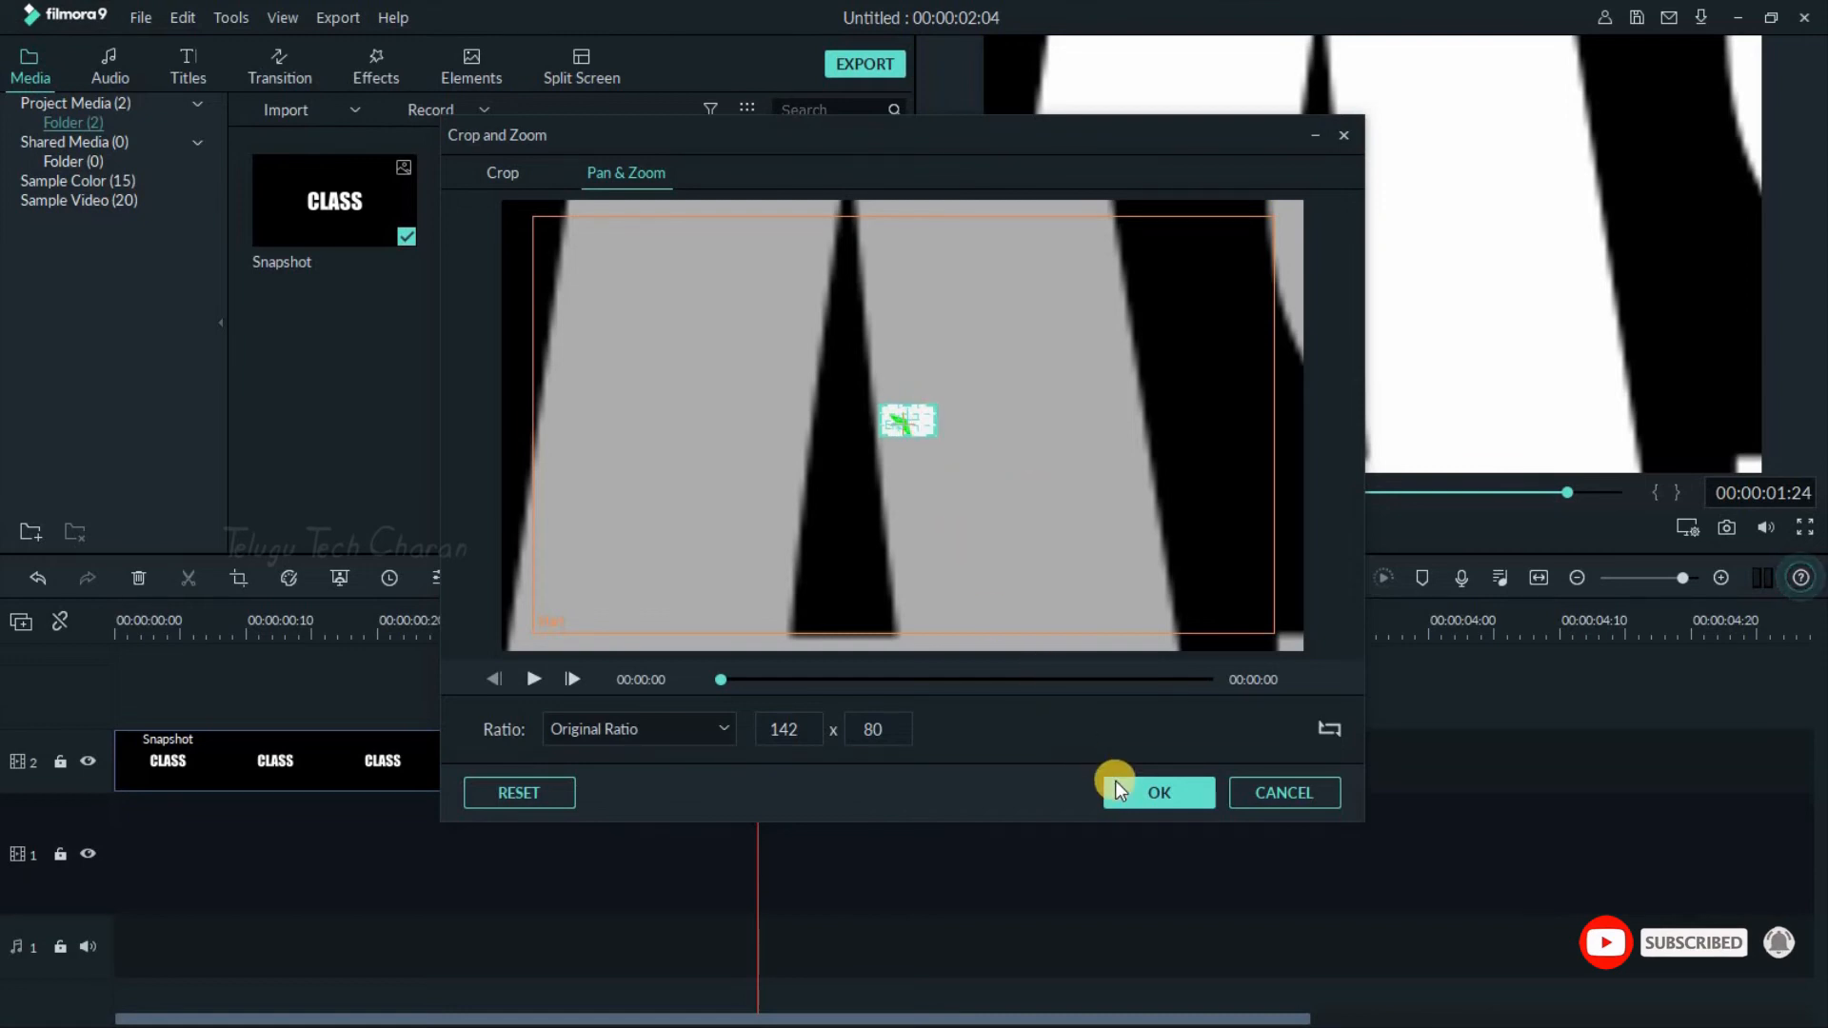
left_click(1117, 783)
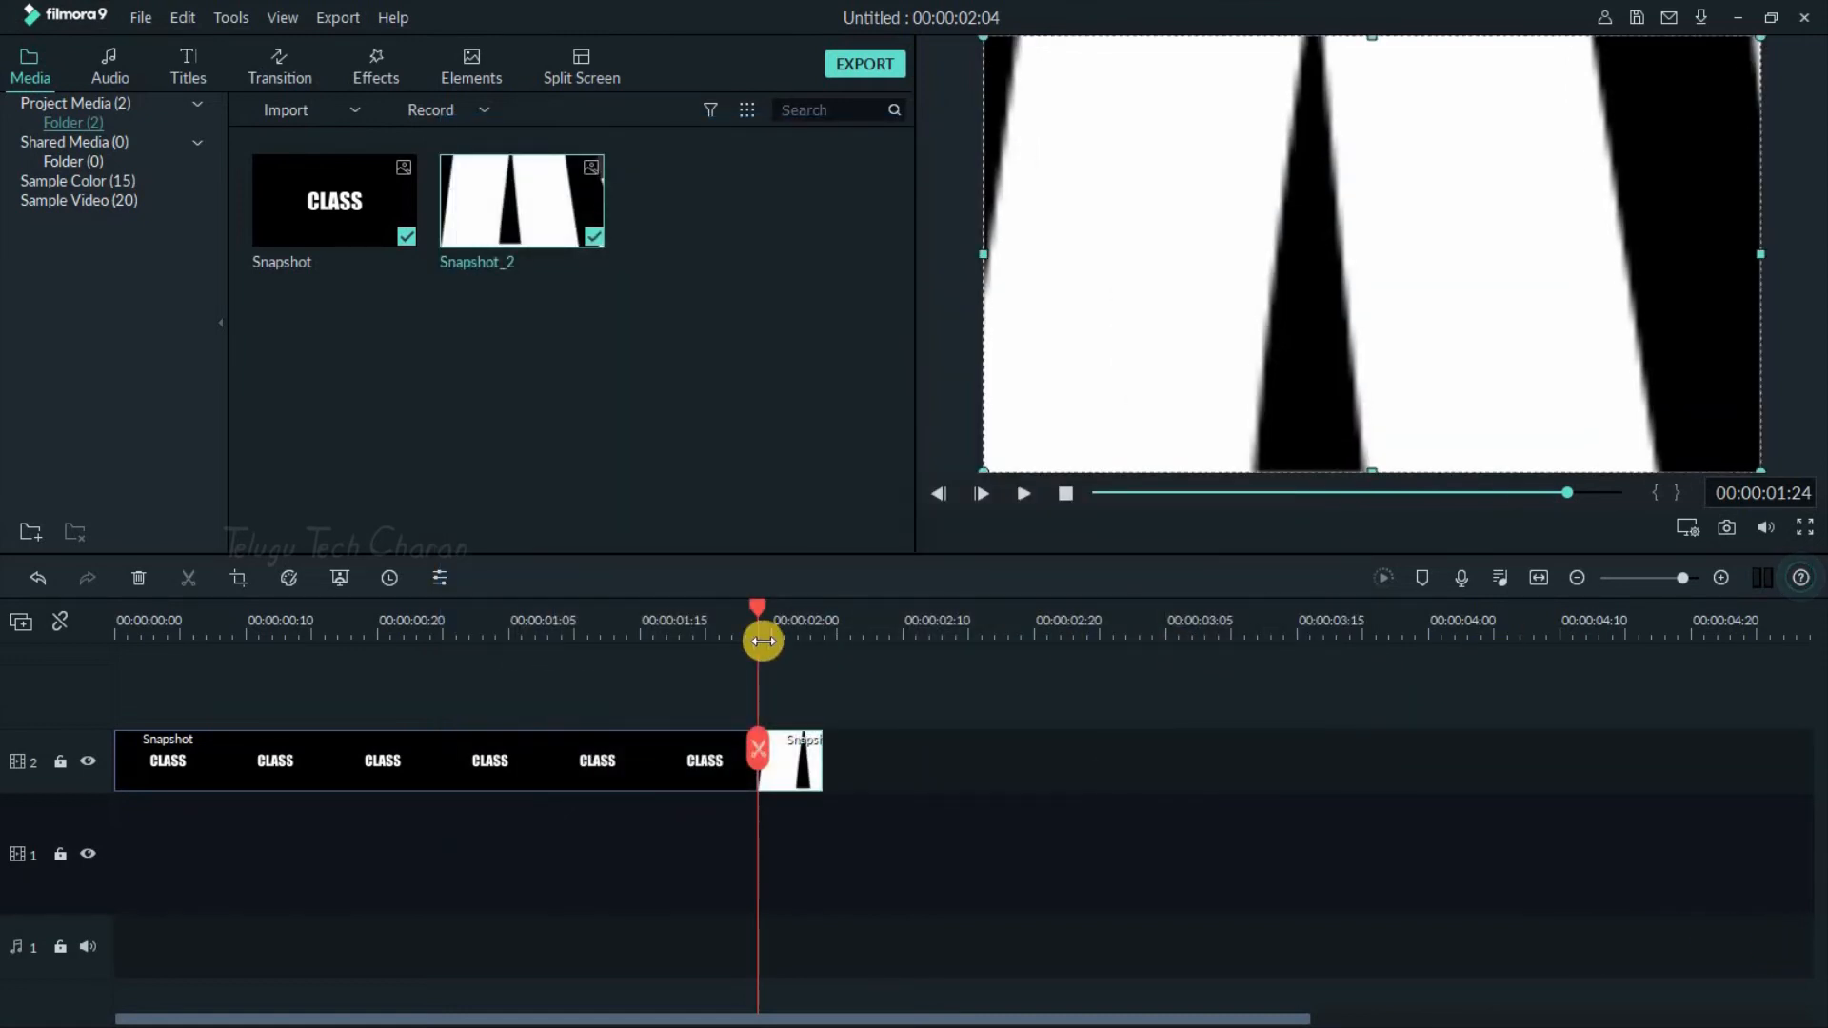
left_click_drag(741, 639, 739, 637)
key("space")
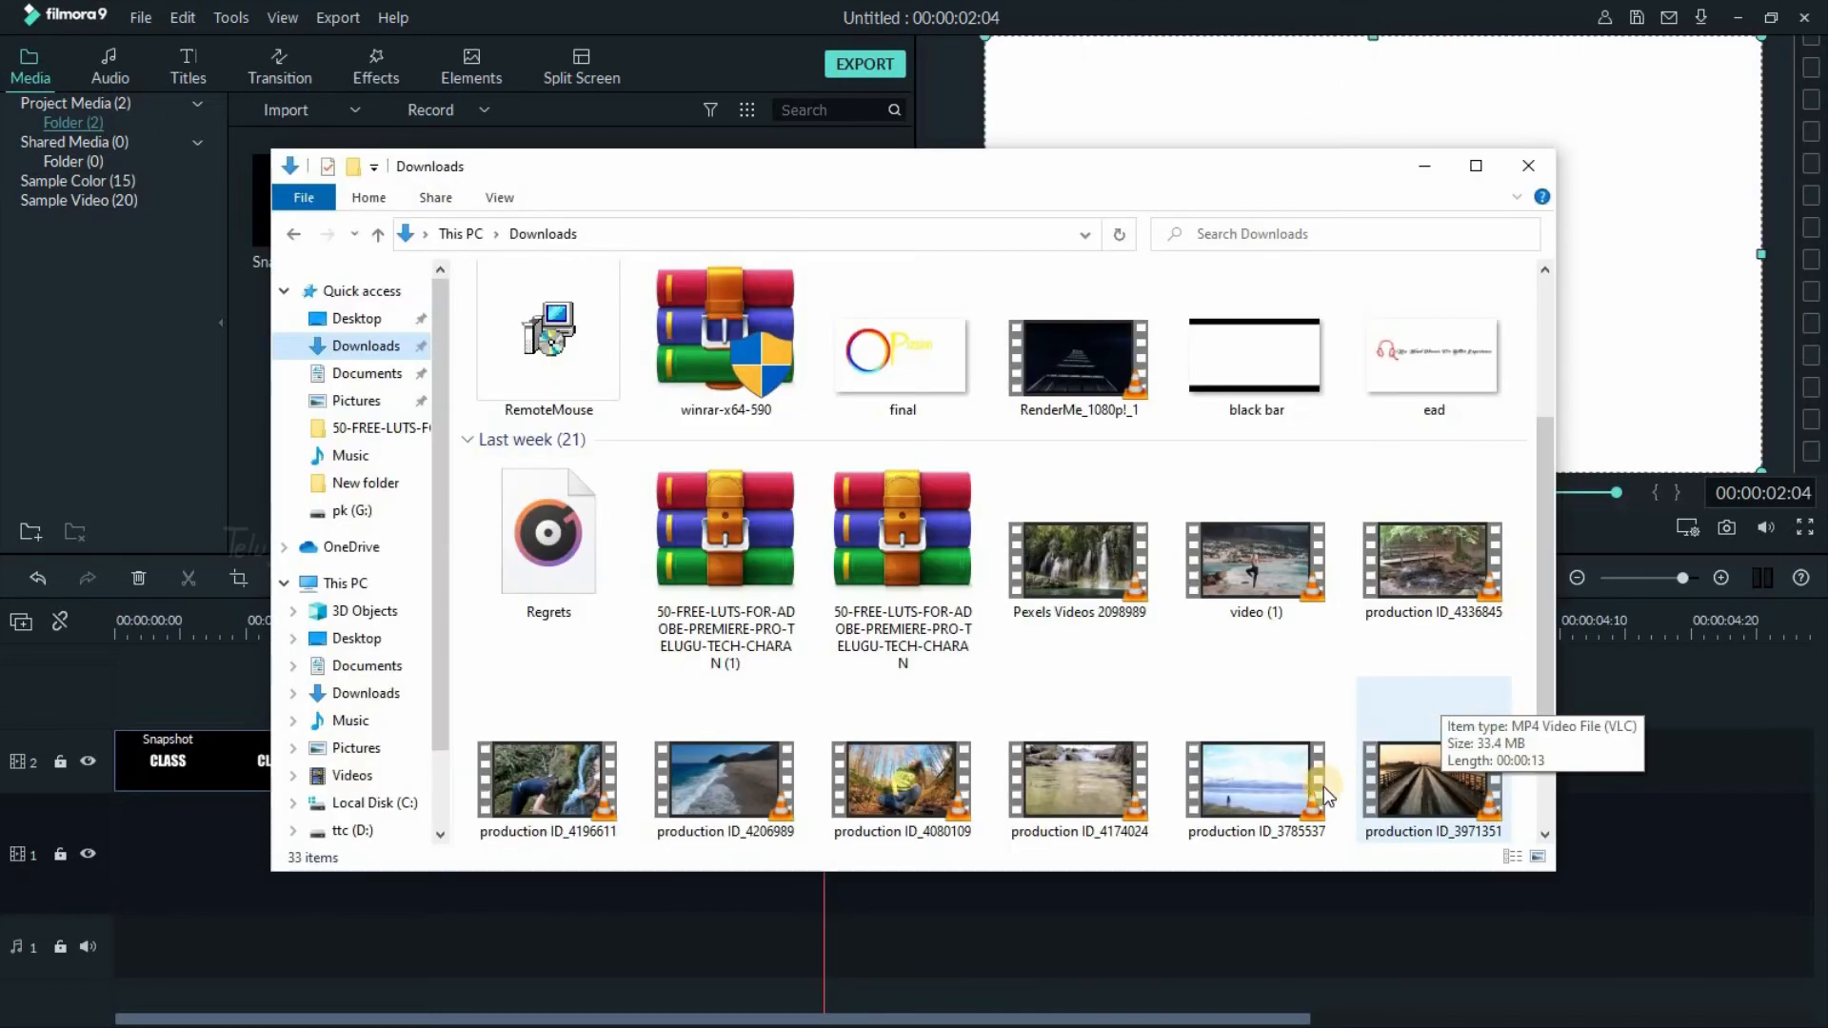
Import the beach video production ID_4206989 and place it at the start of track 1, keeping the 1920 x 1080 25fps project settings.
left_click_drag(746, 804, 238, 386)
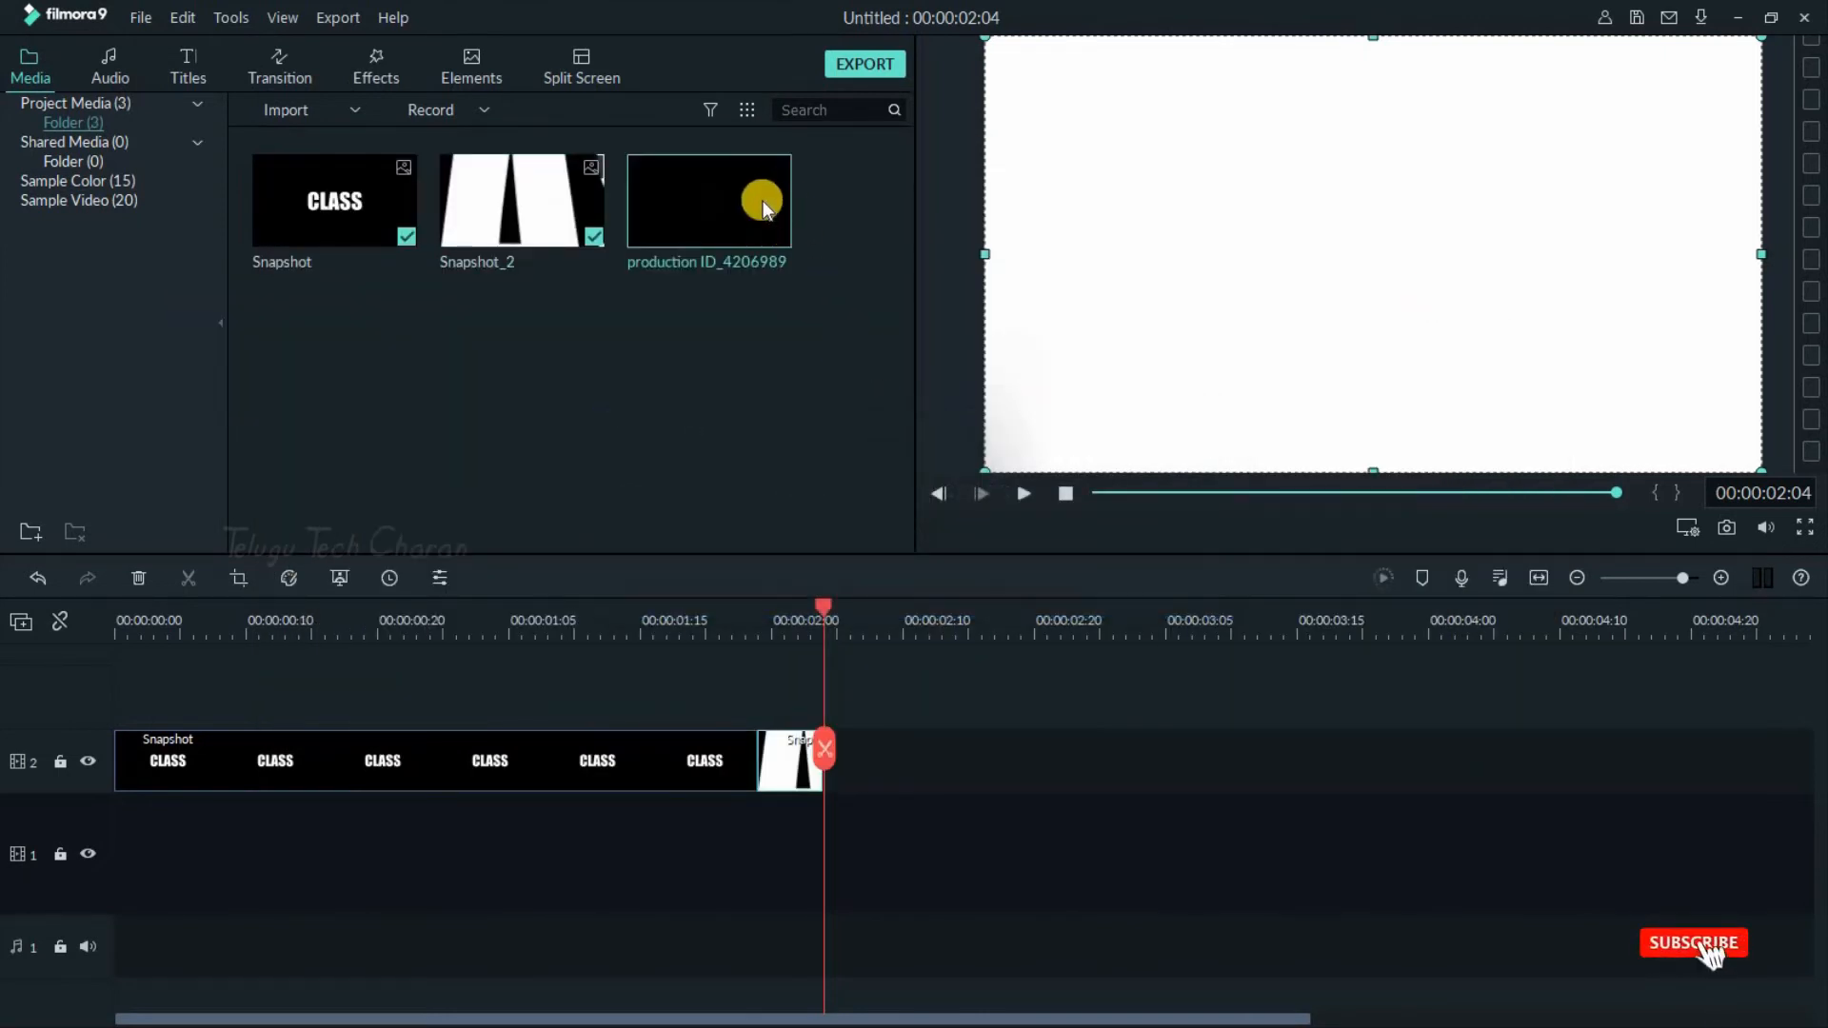
left_click_drag(721, 232, 78, 860)
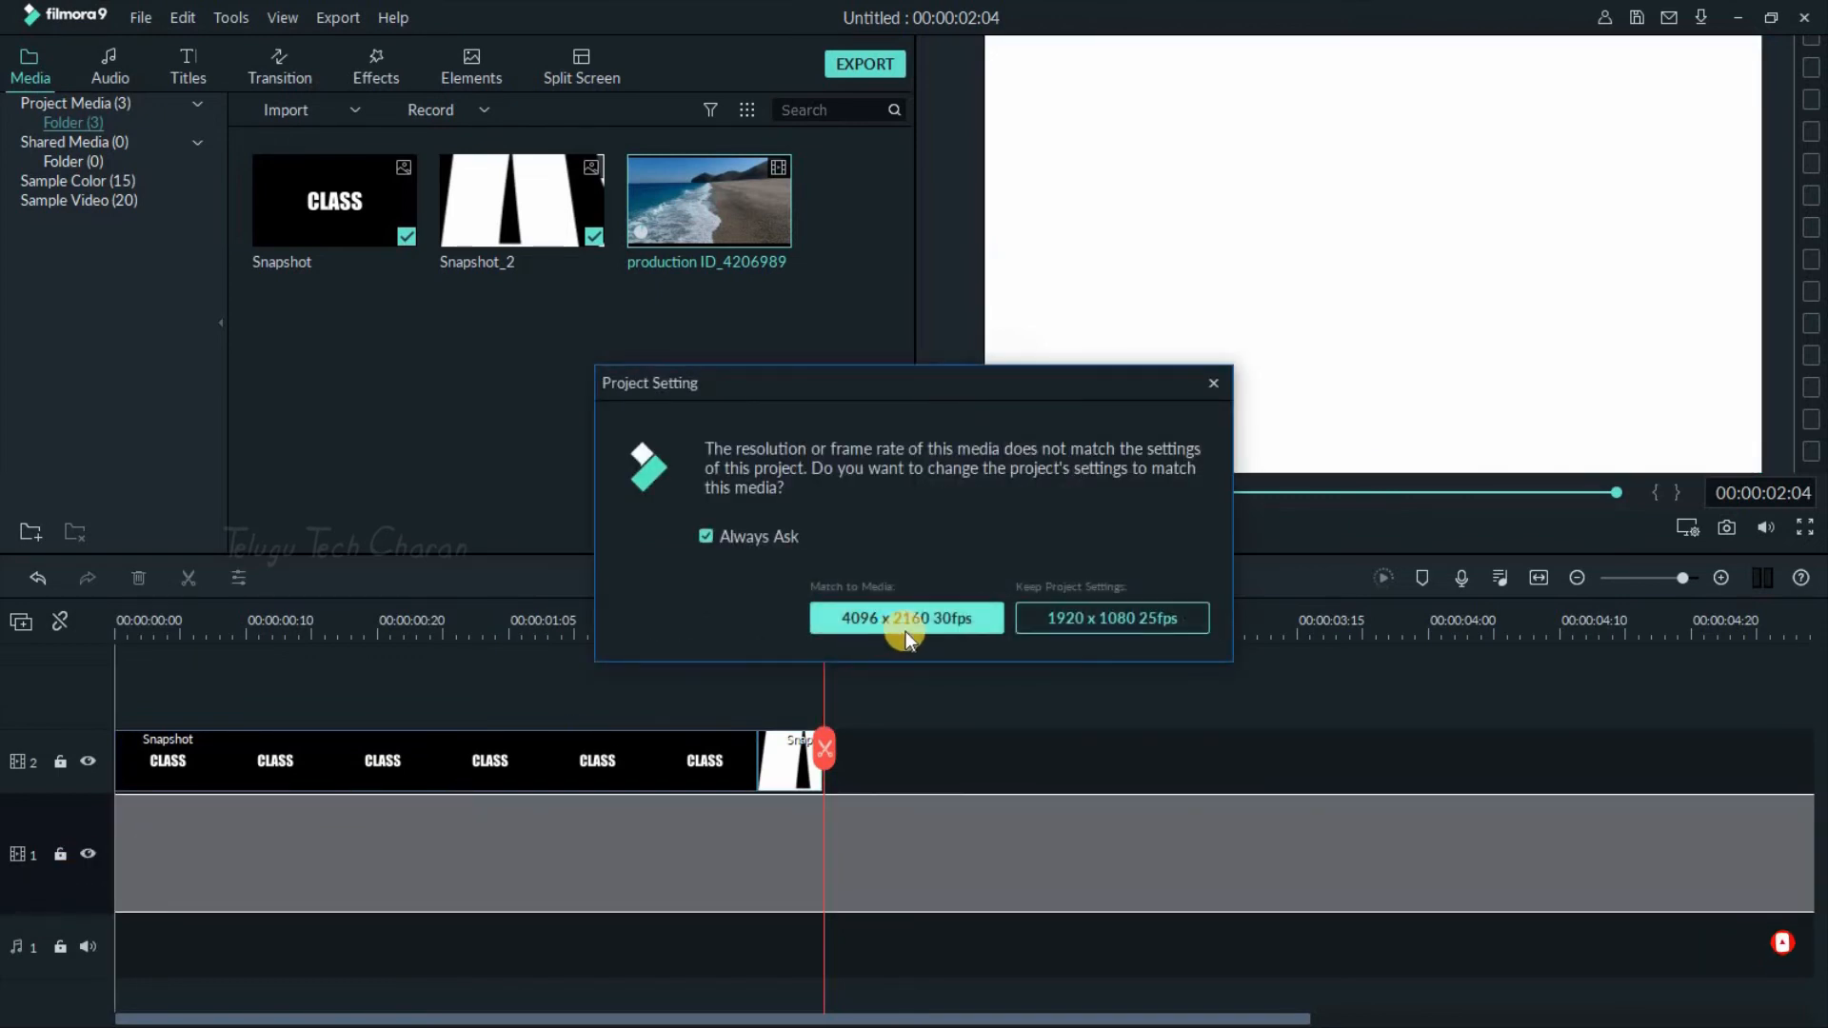
left_click(1135, 628)
left_click(998, 848)
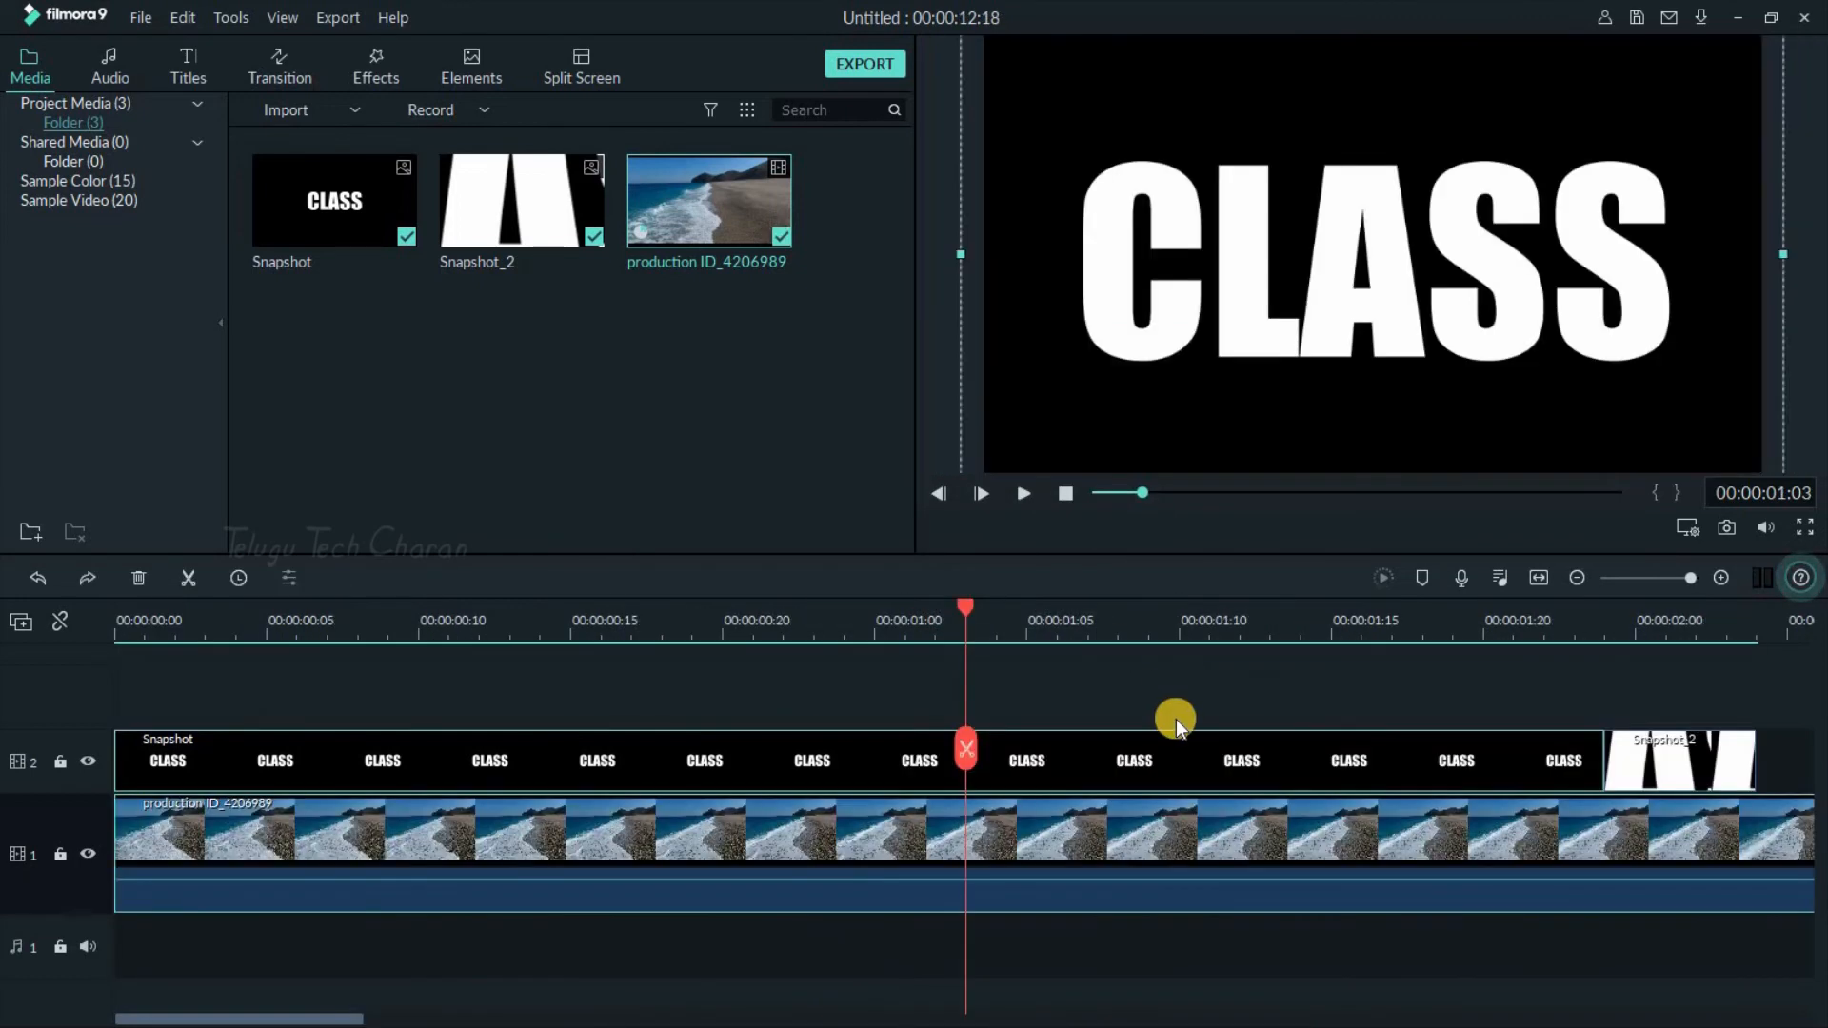
left_click(1536, 581)
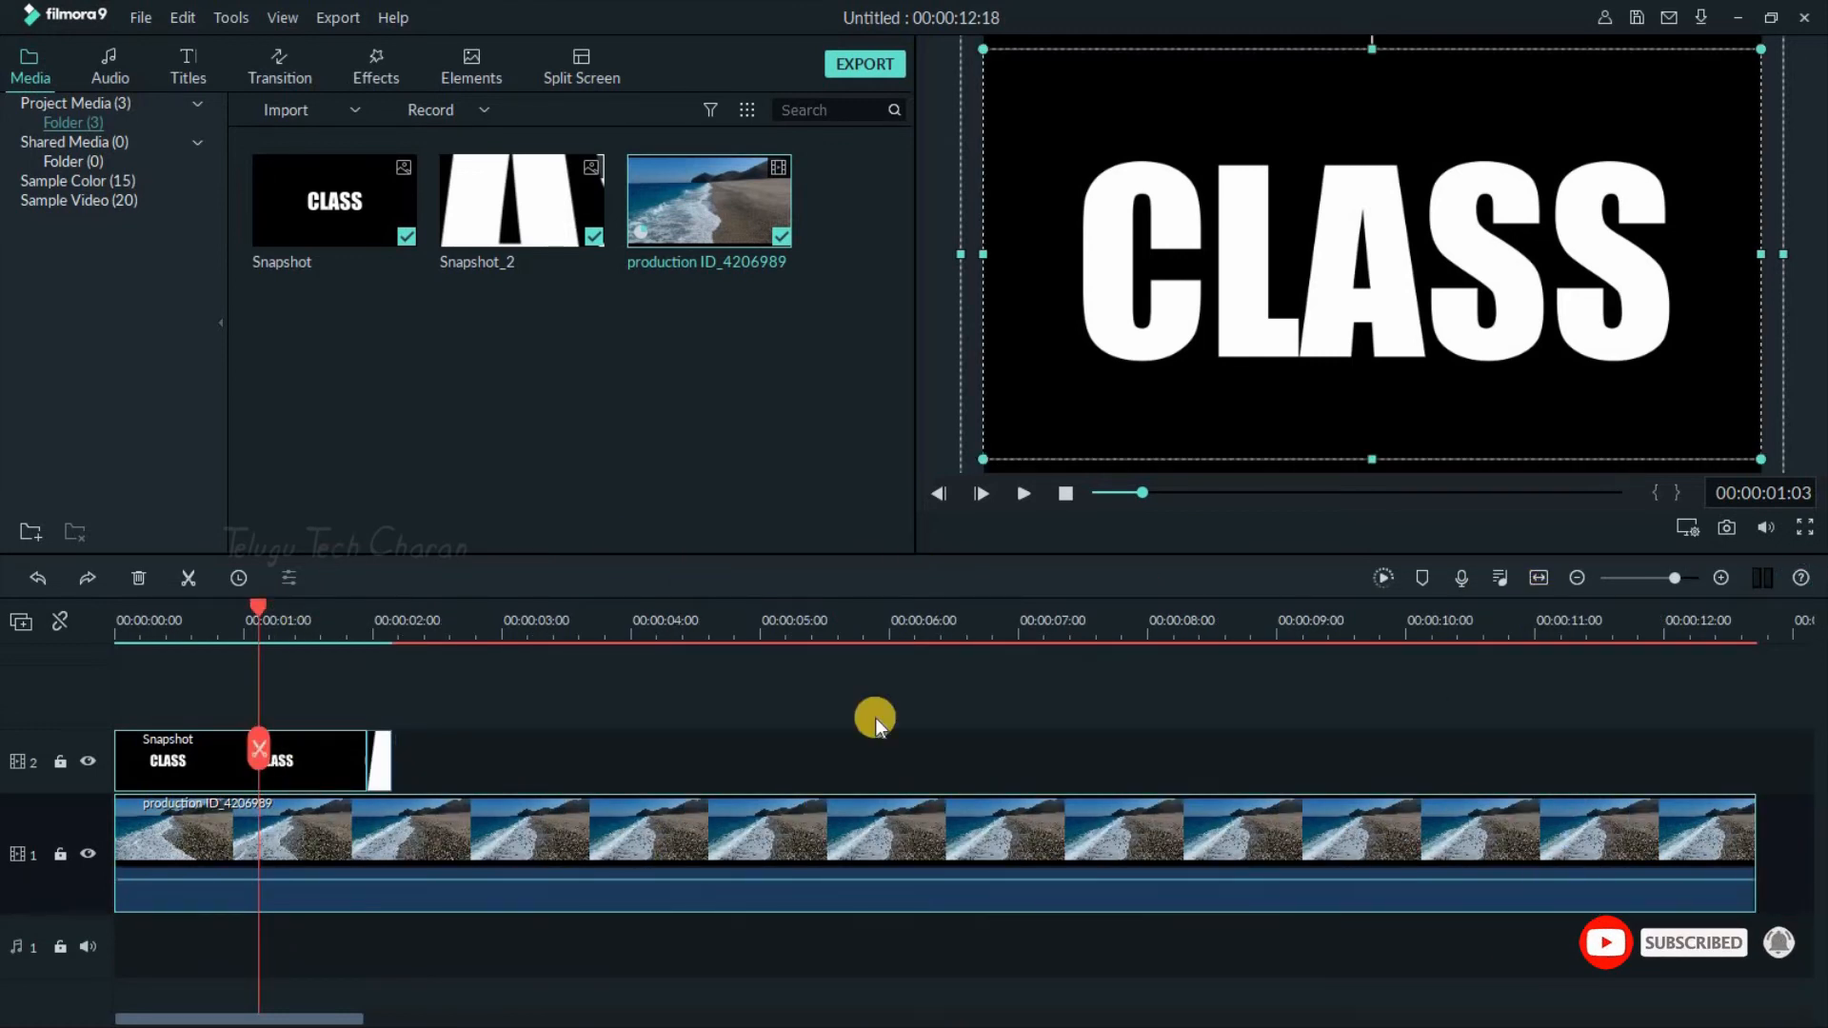
Set the blending mode of the Snapshot clip on track 2 to Multiply.
left_click(342, 757)
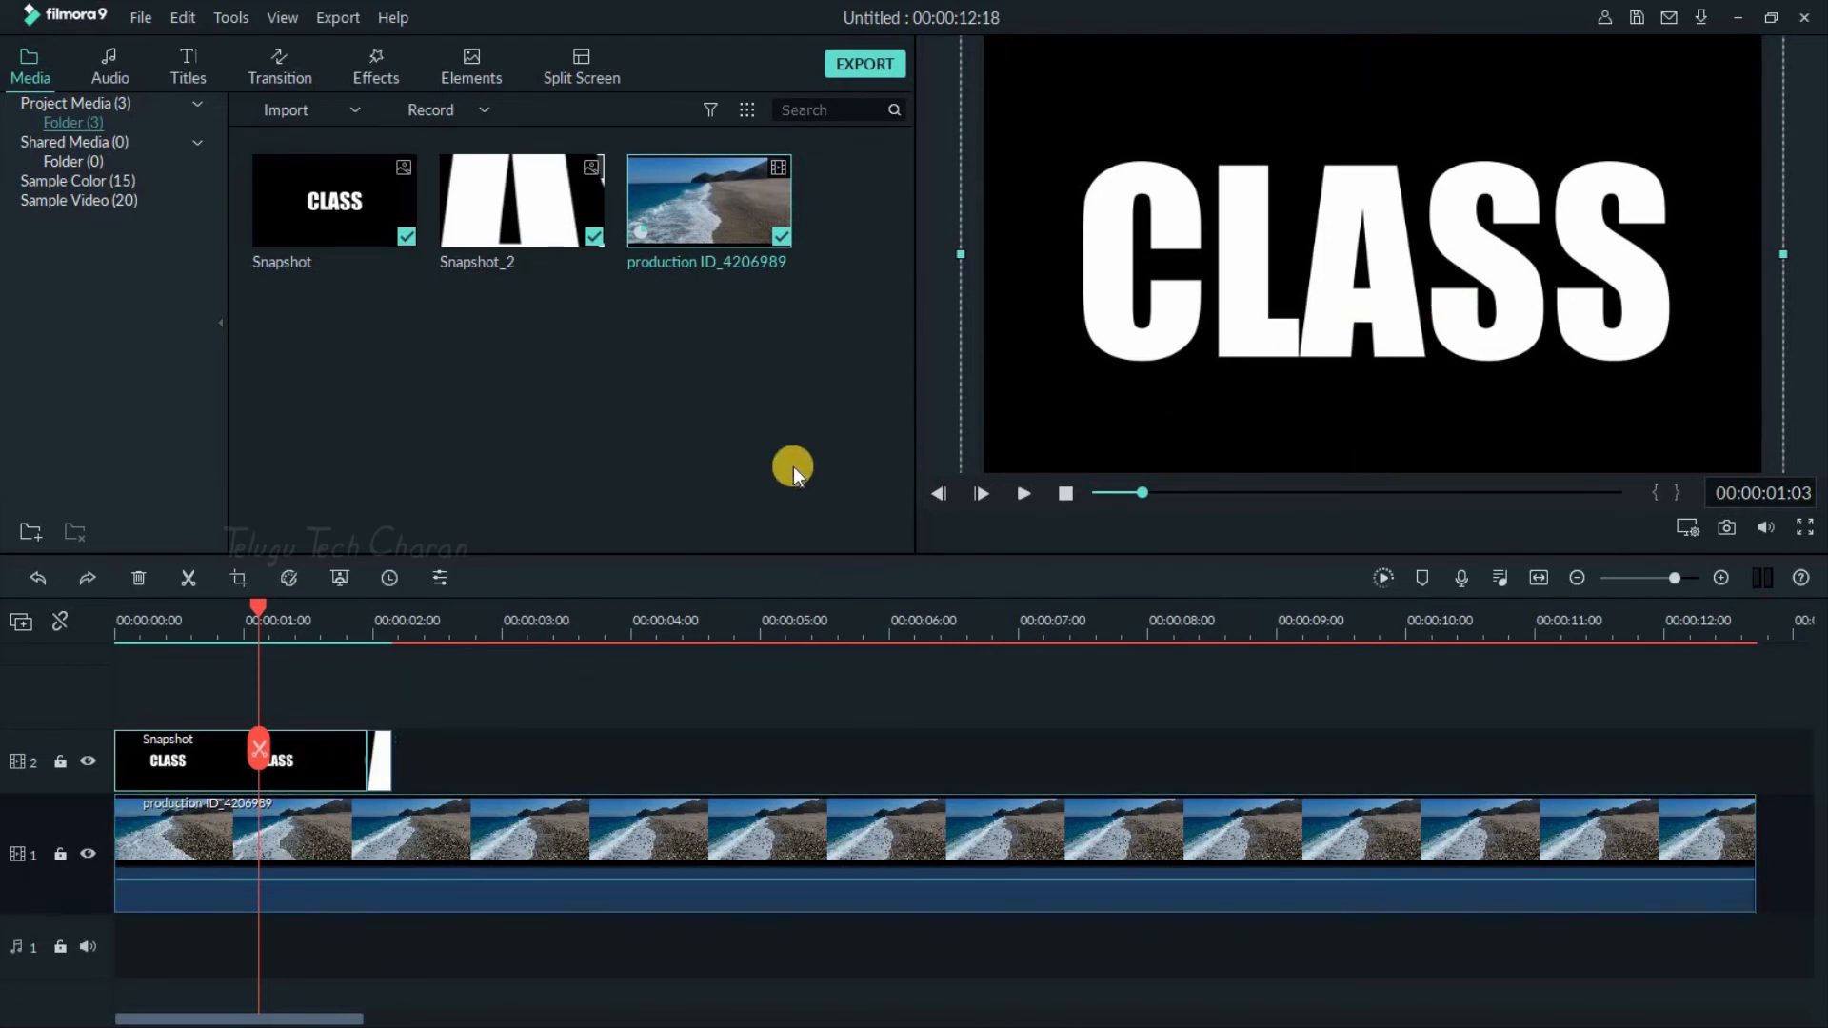
left_click(438, 578)
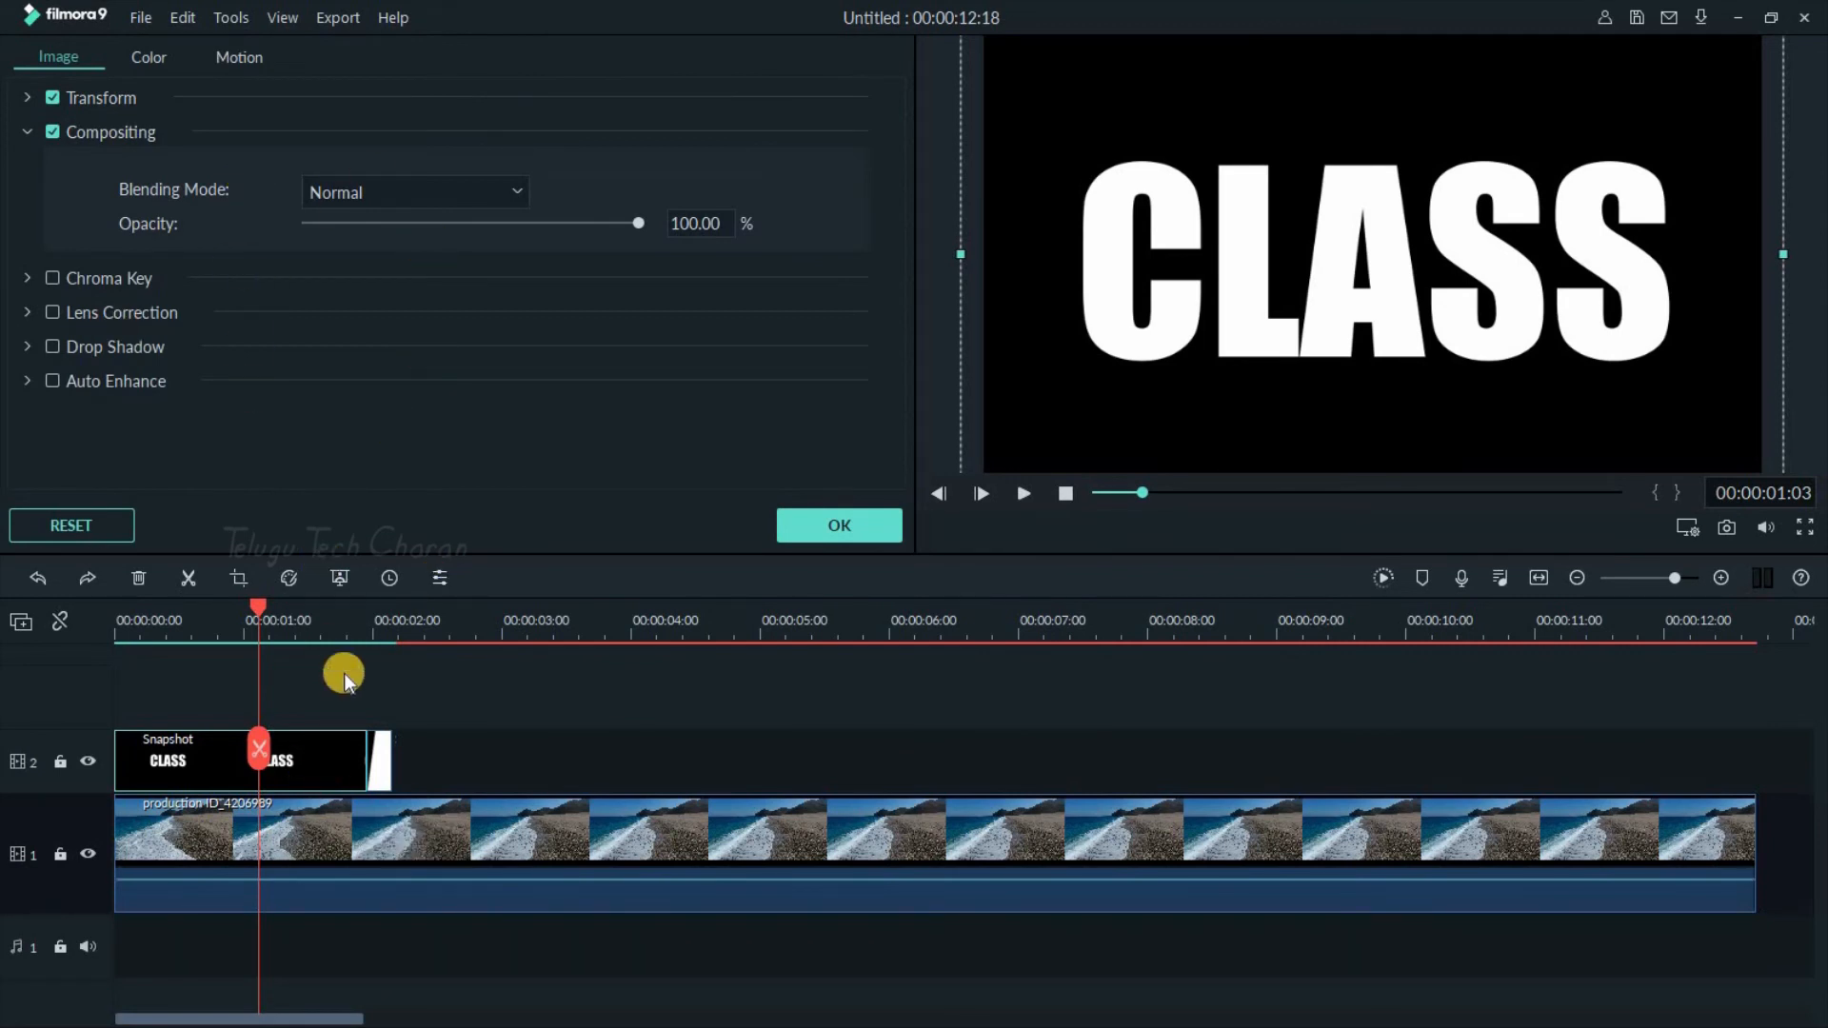
left_click(29, 134)
left_click(37, 134)
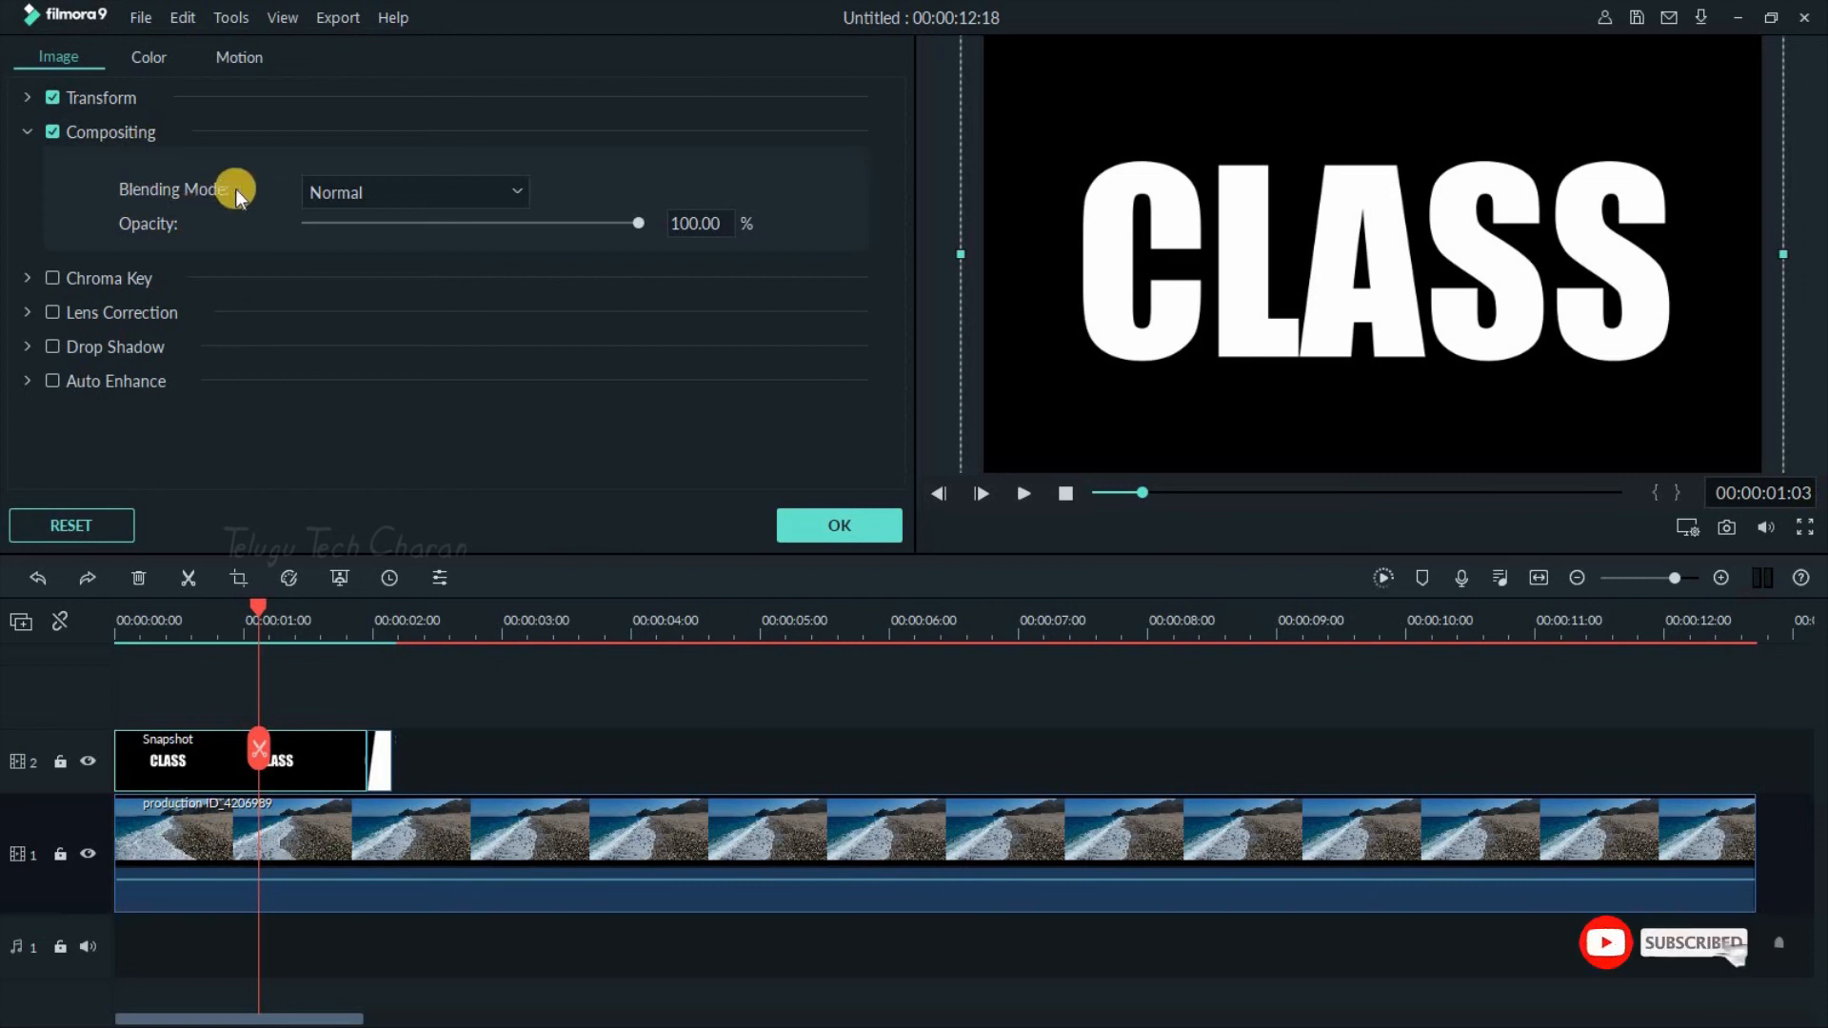
left_click(514, 192)
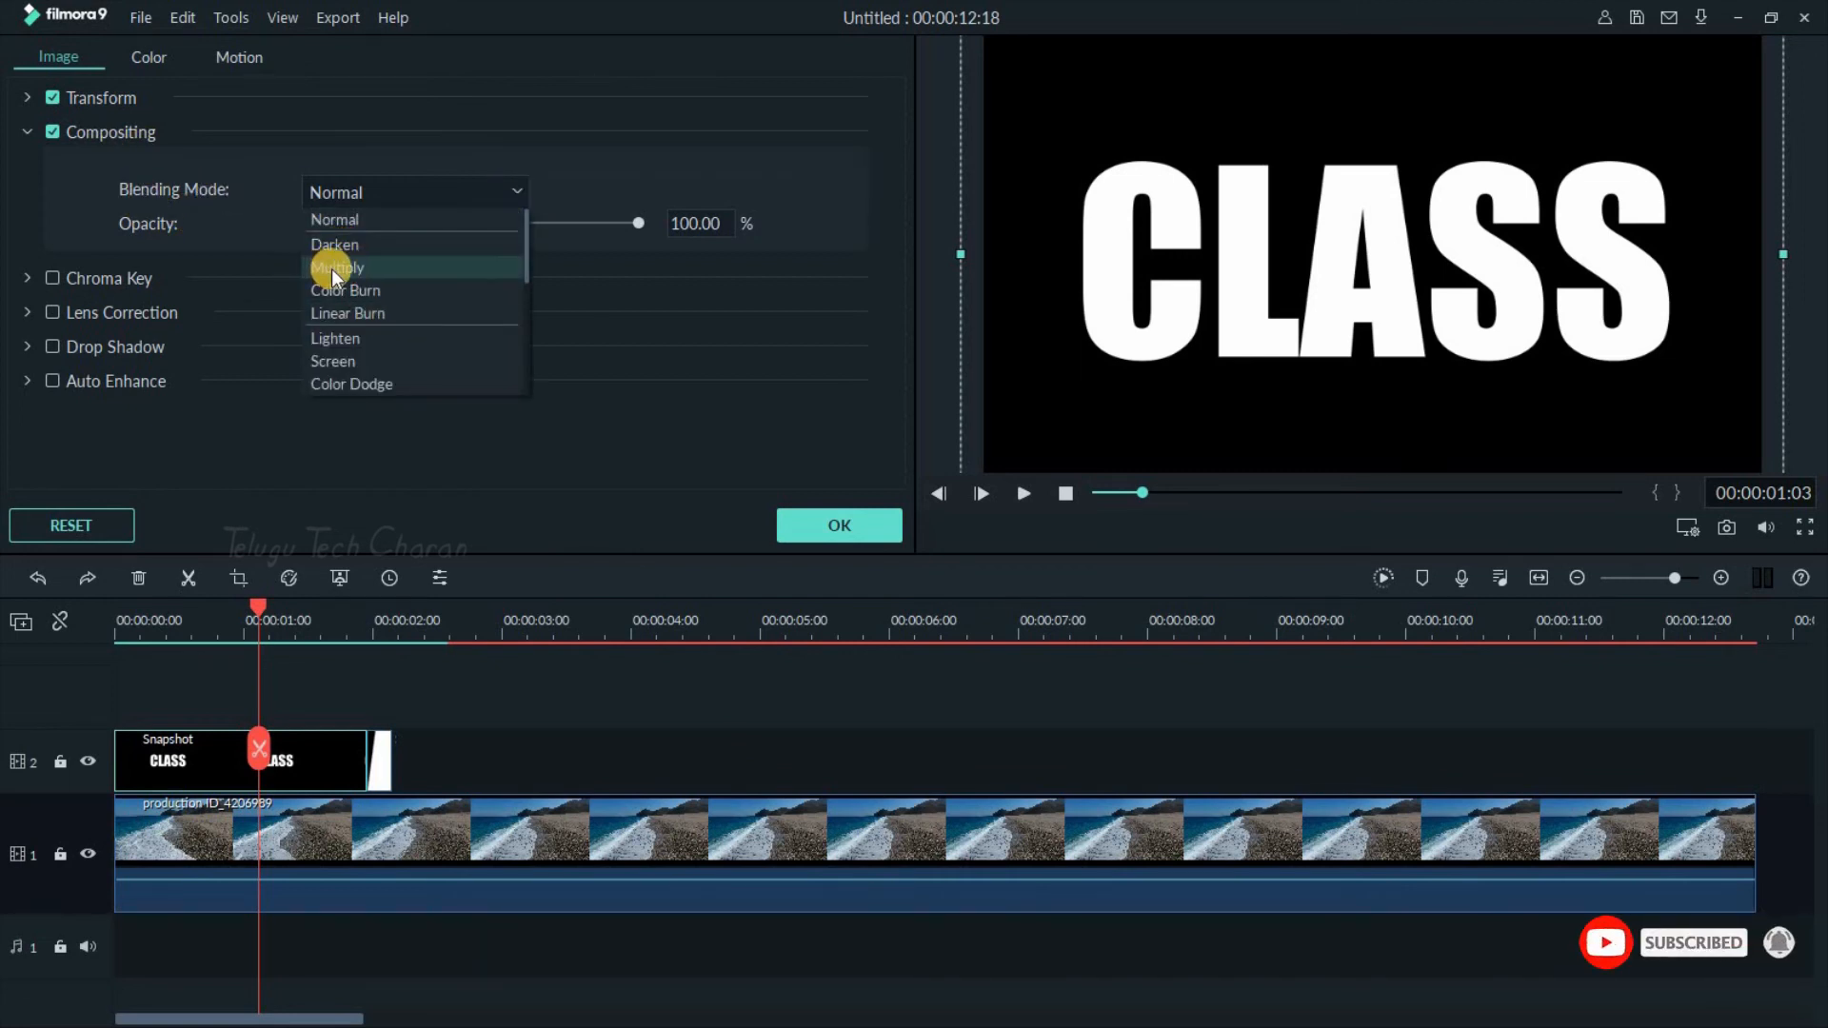
left_click(331, 268)
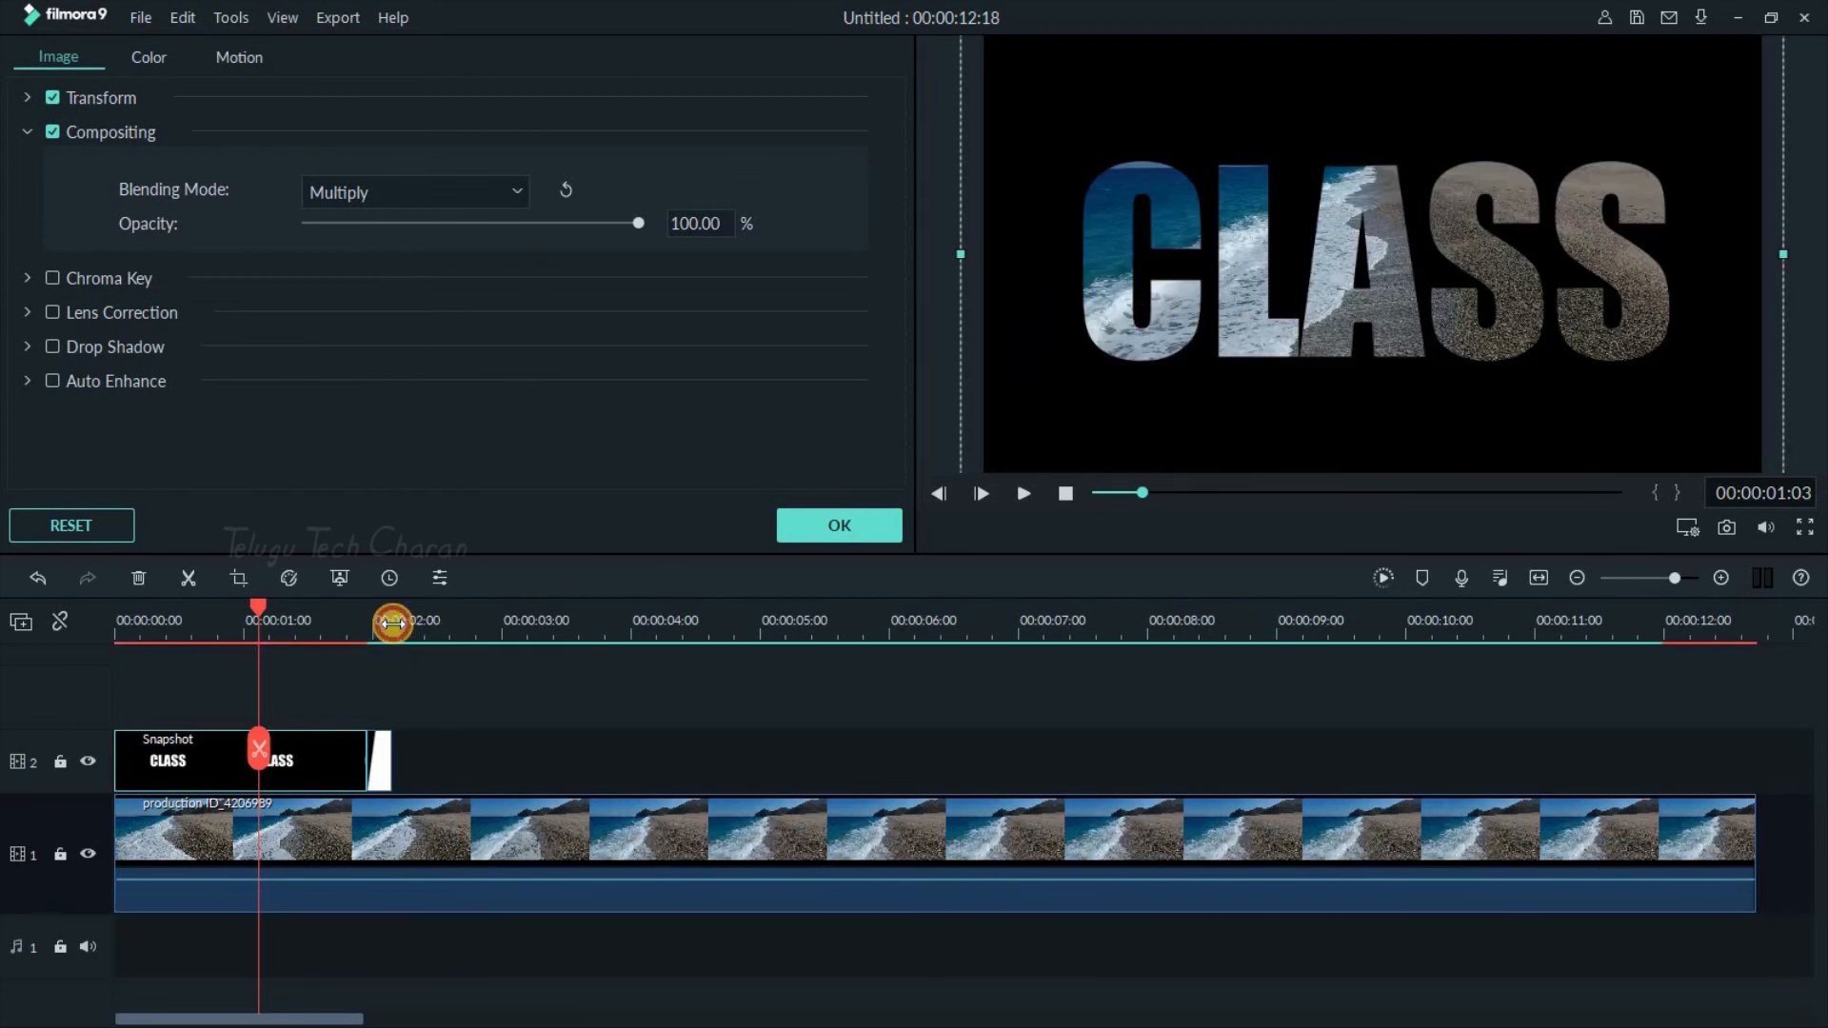
Set the Snapshot_2 clip's blending mode to Multiply as well and apply the compositing settings.
left_click(390, 623)
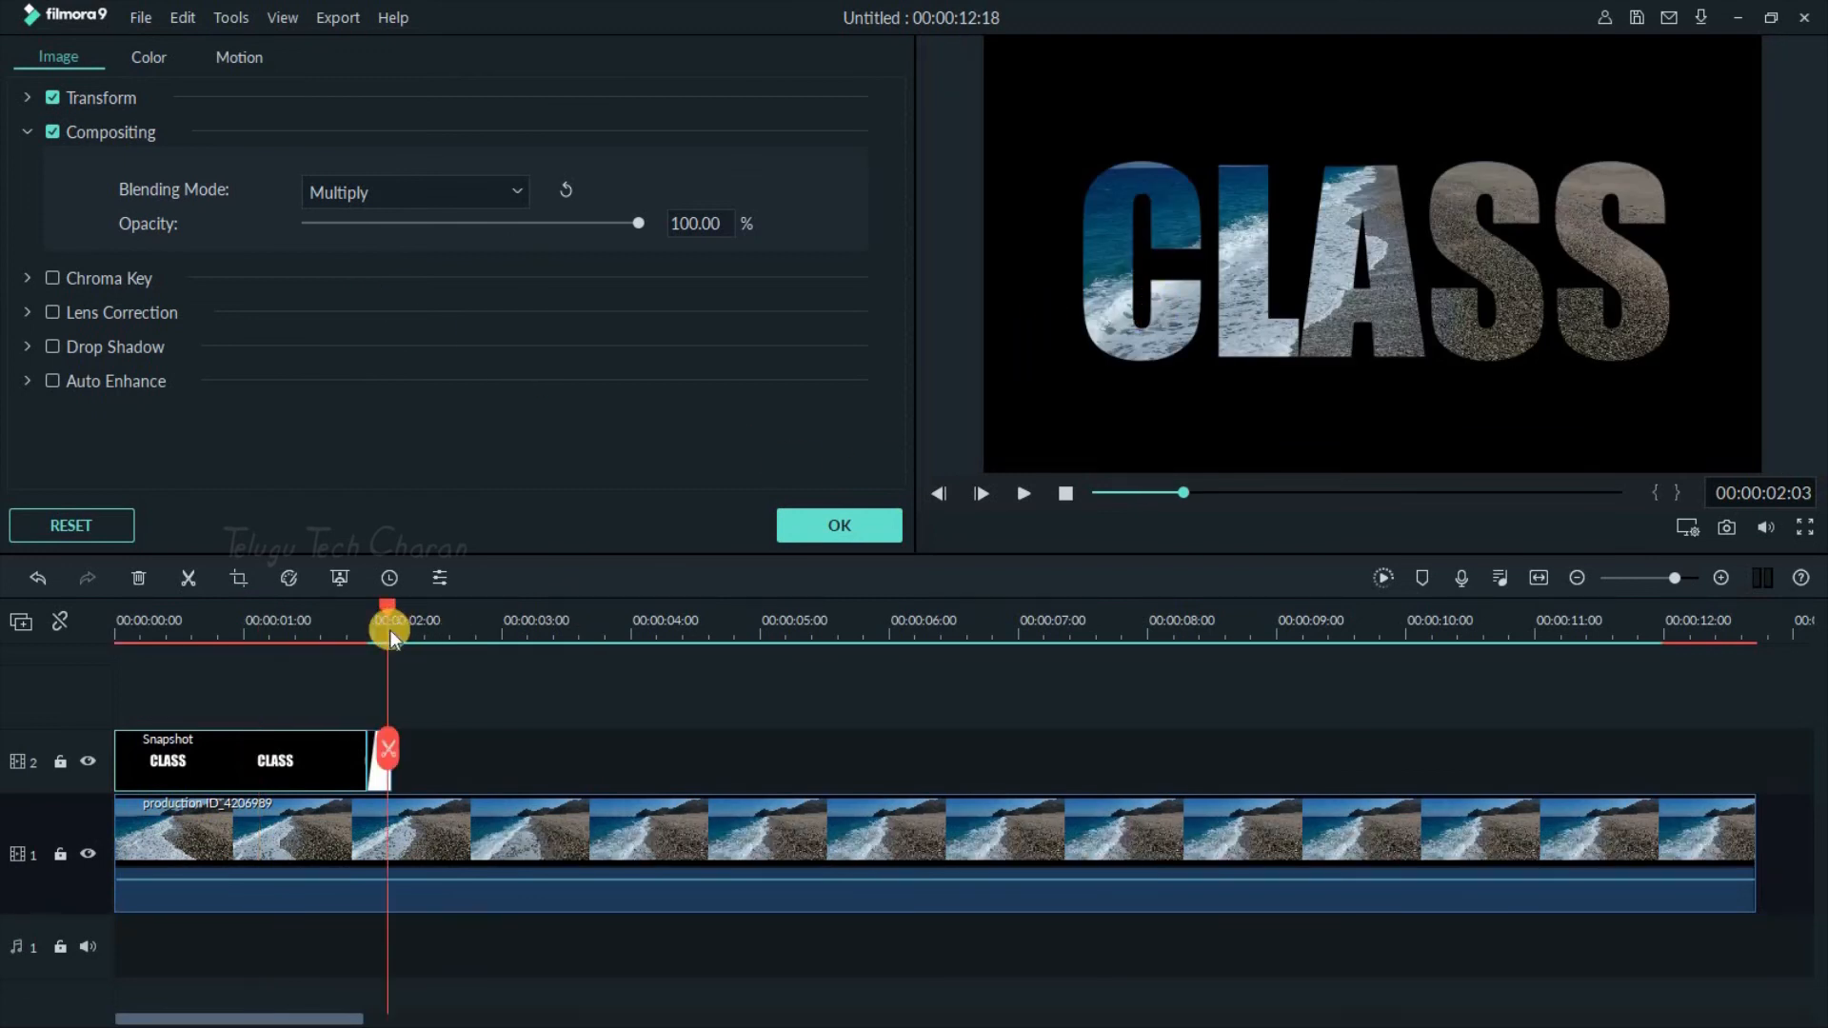
left_click(380, 774)
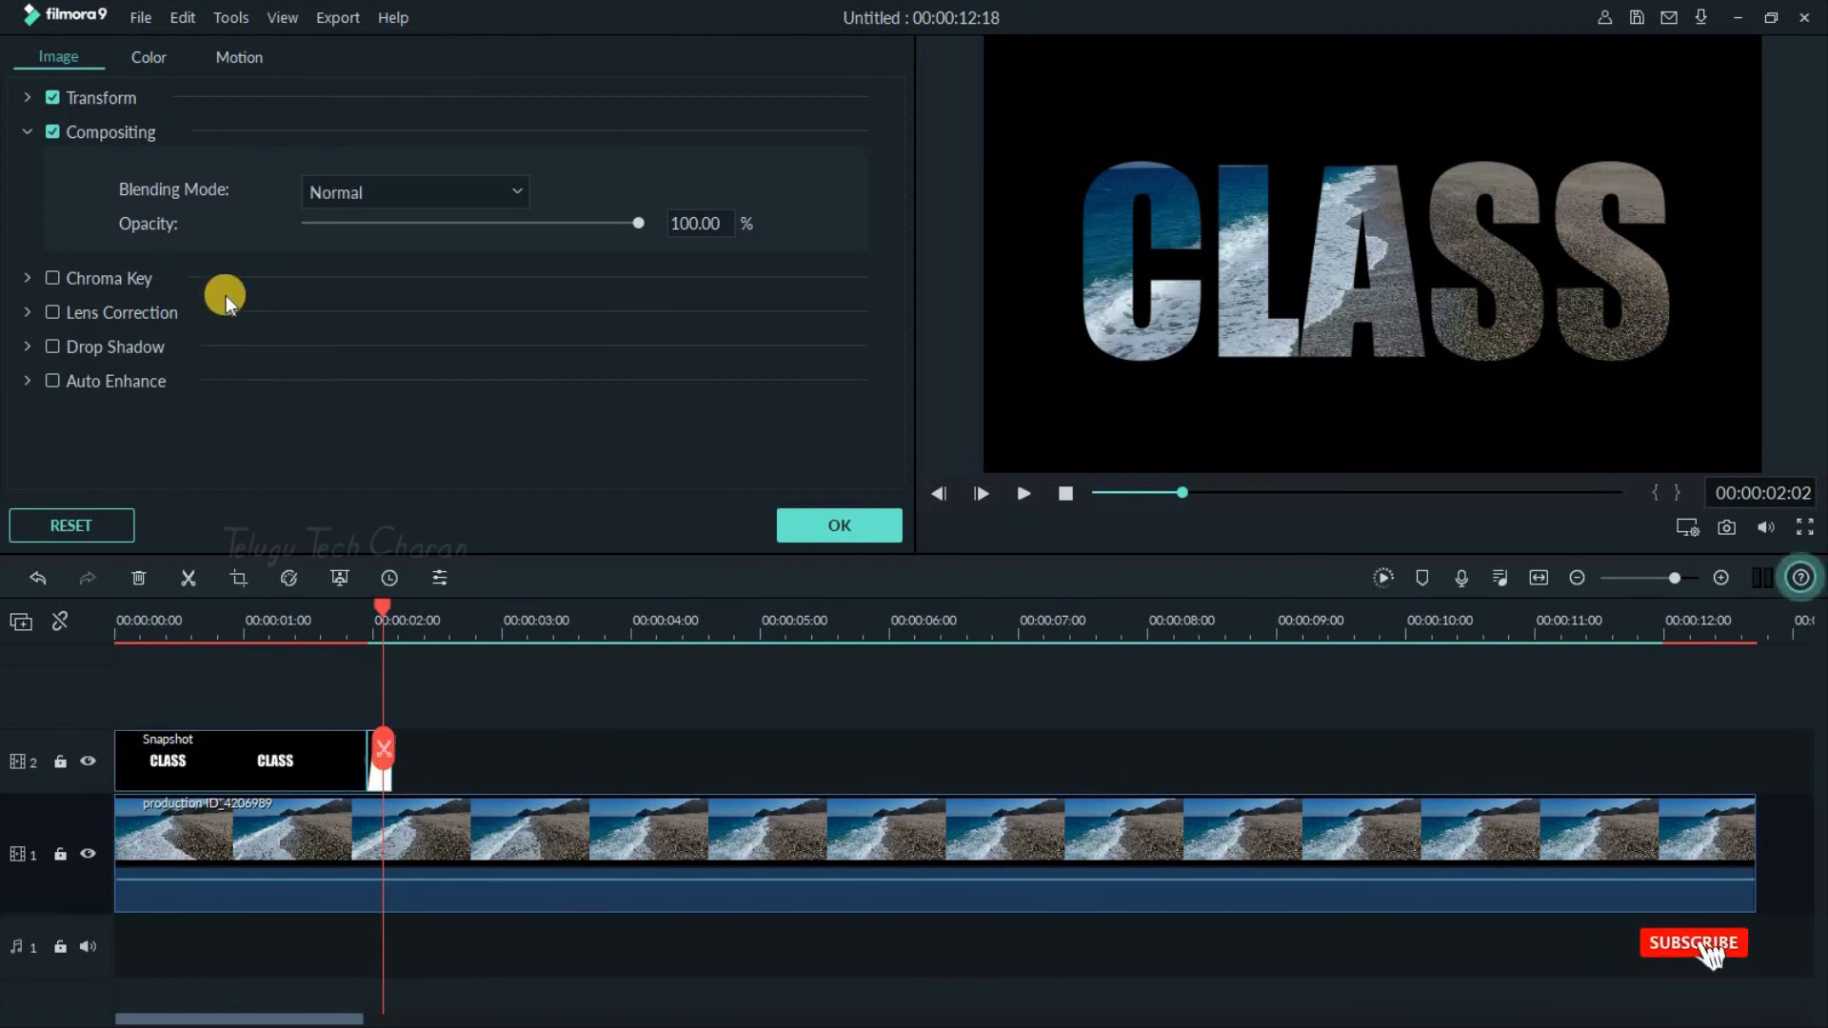
left_click(506, 186)
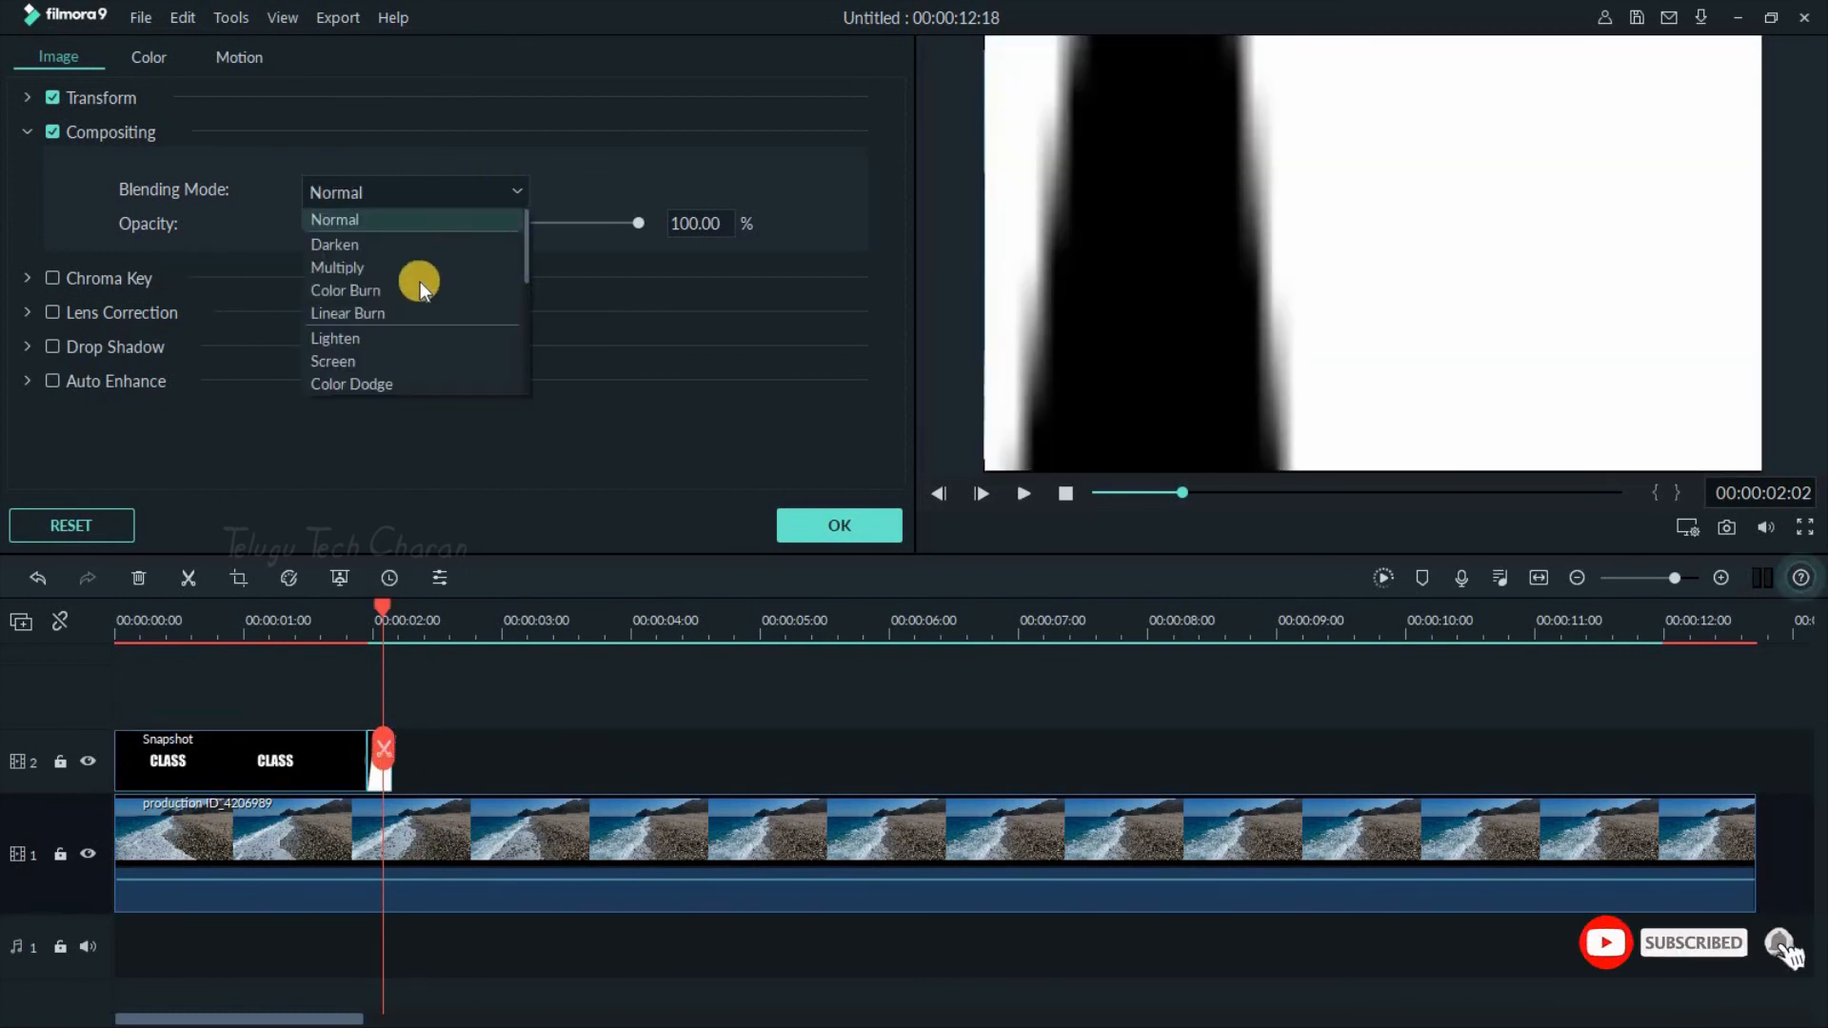
left_click(364, 267)
left_click(849, 525)
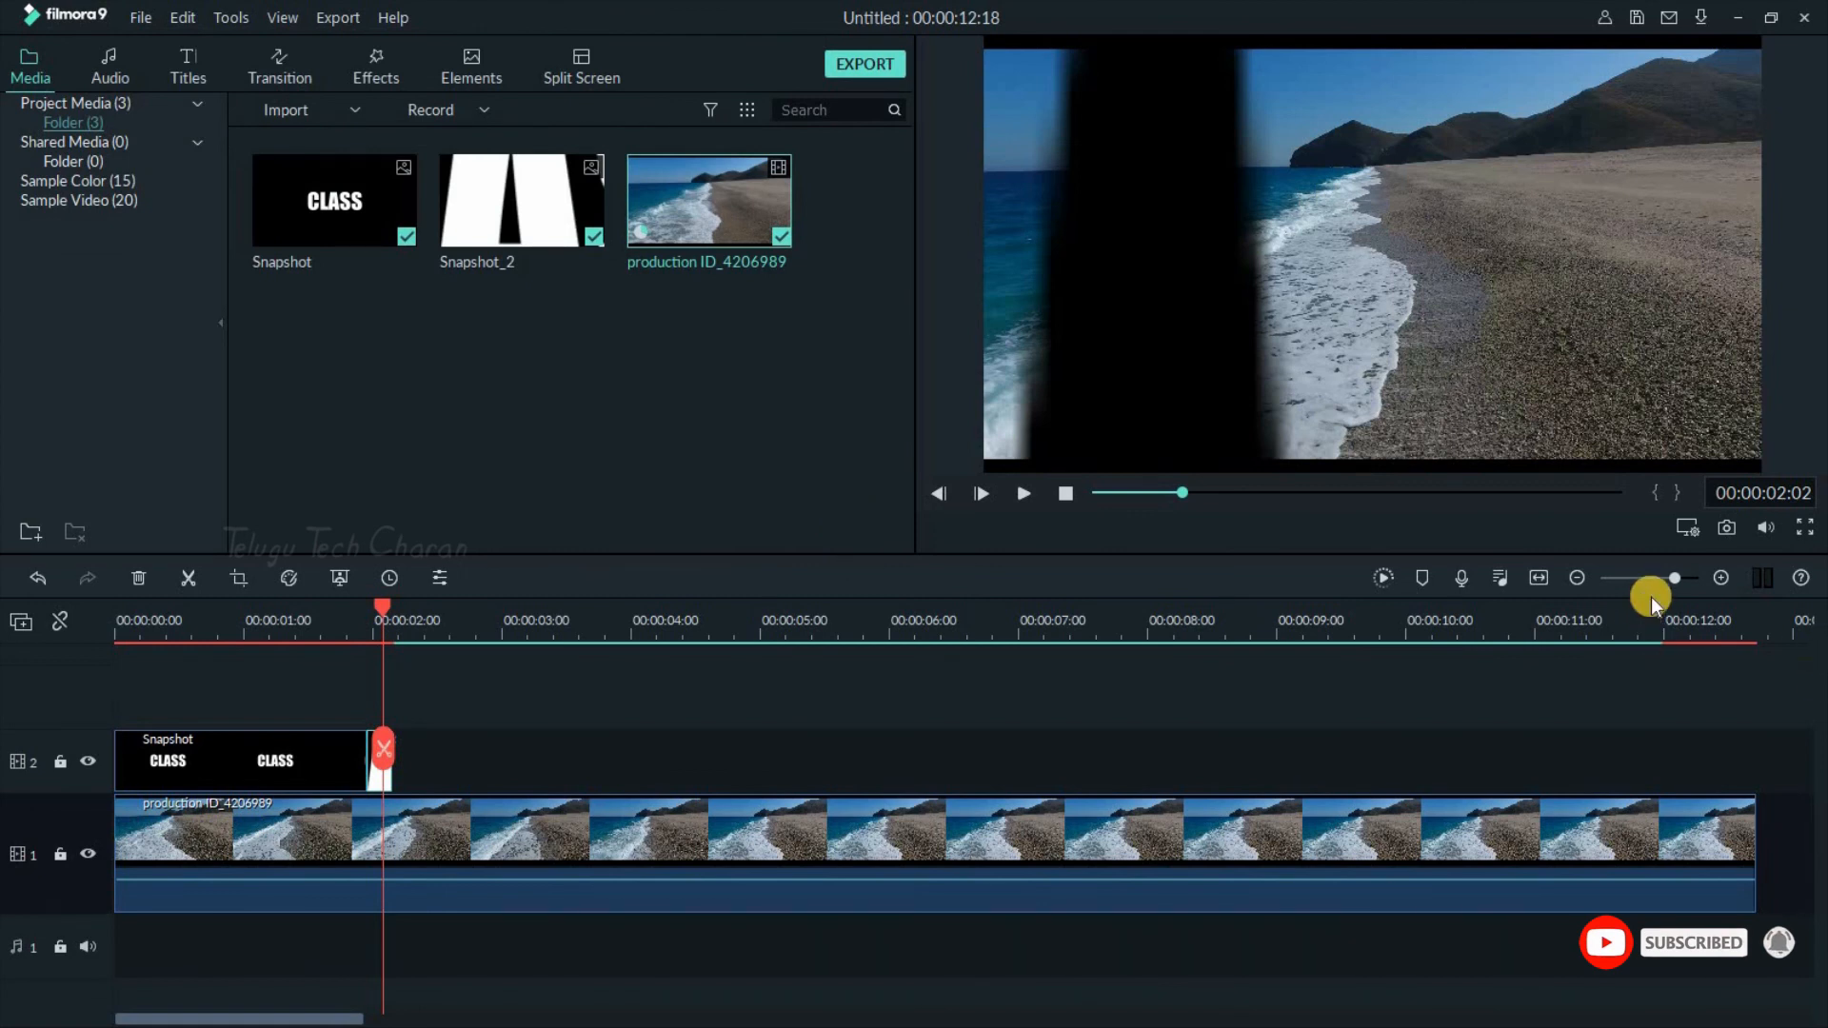
Render the timeline preview and play the finished transition from the beginning in full screen.
left_click(1383, 578)
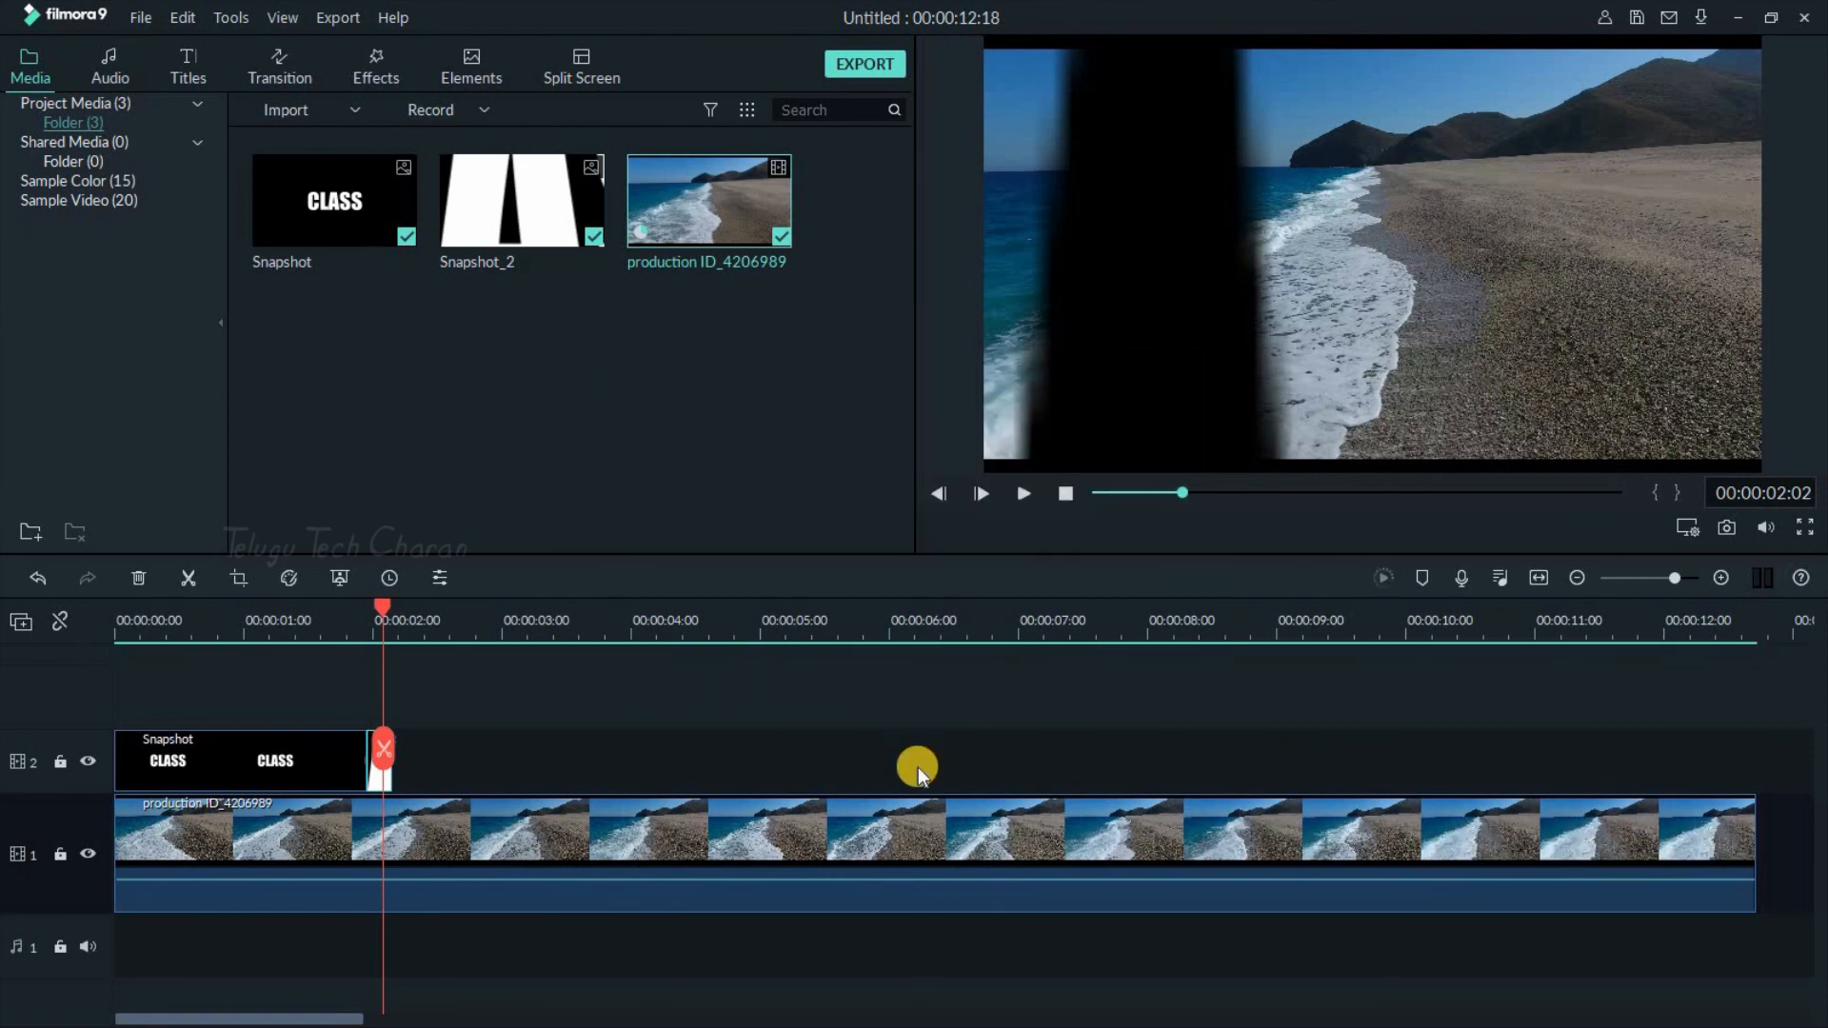
key("Home")
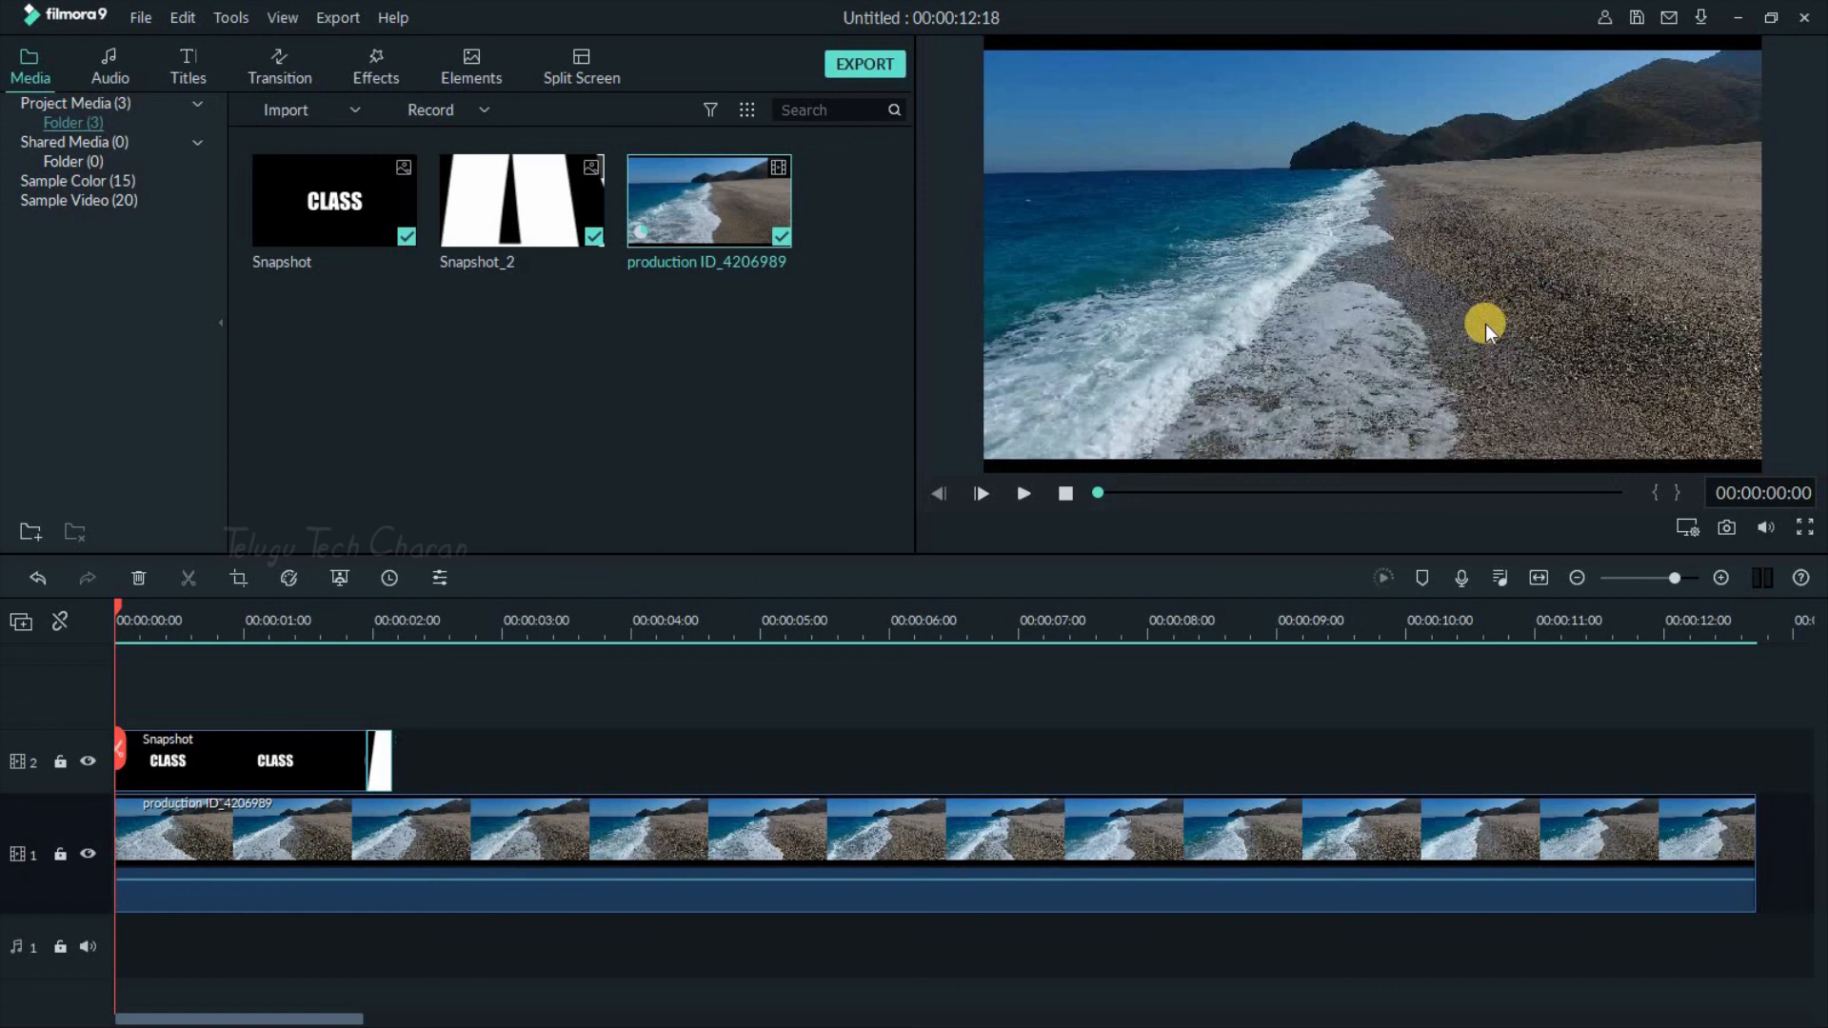
left_click(1809, 528)
key("space")
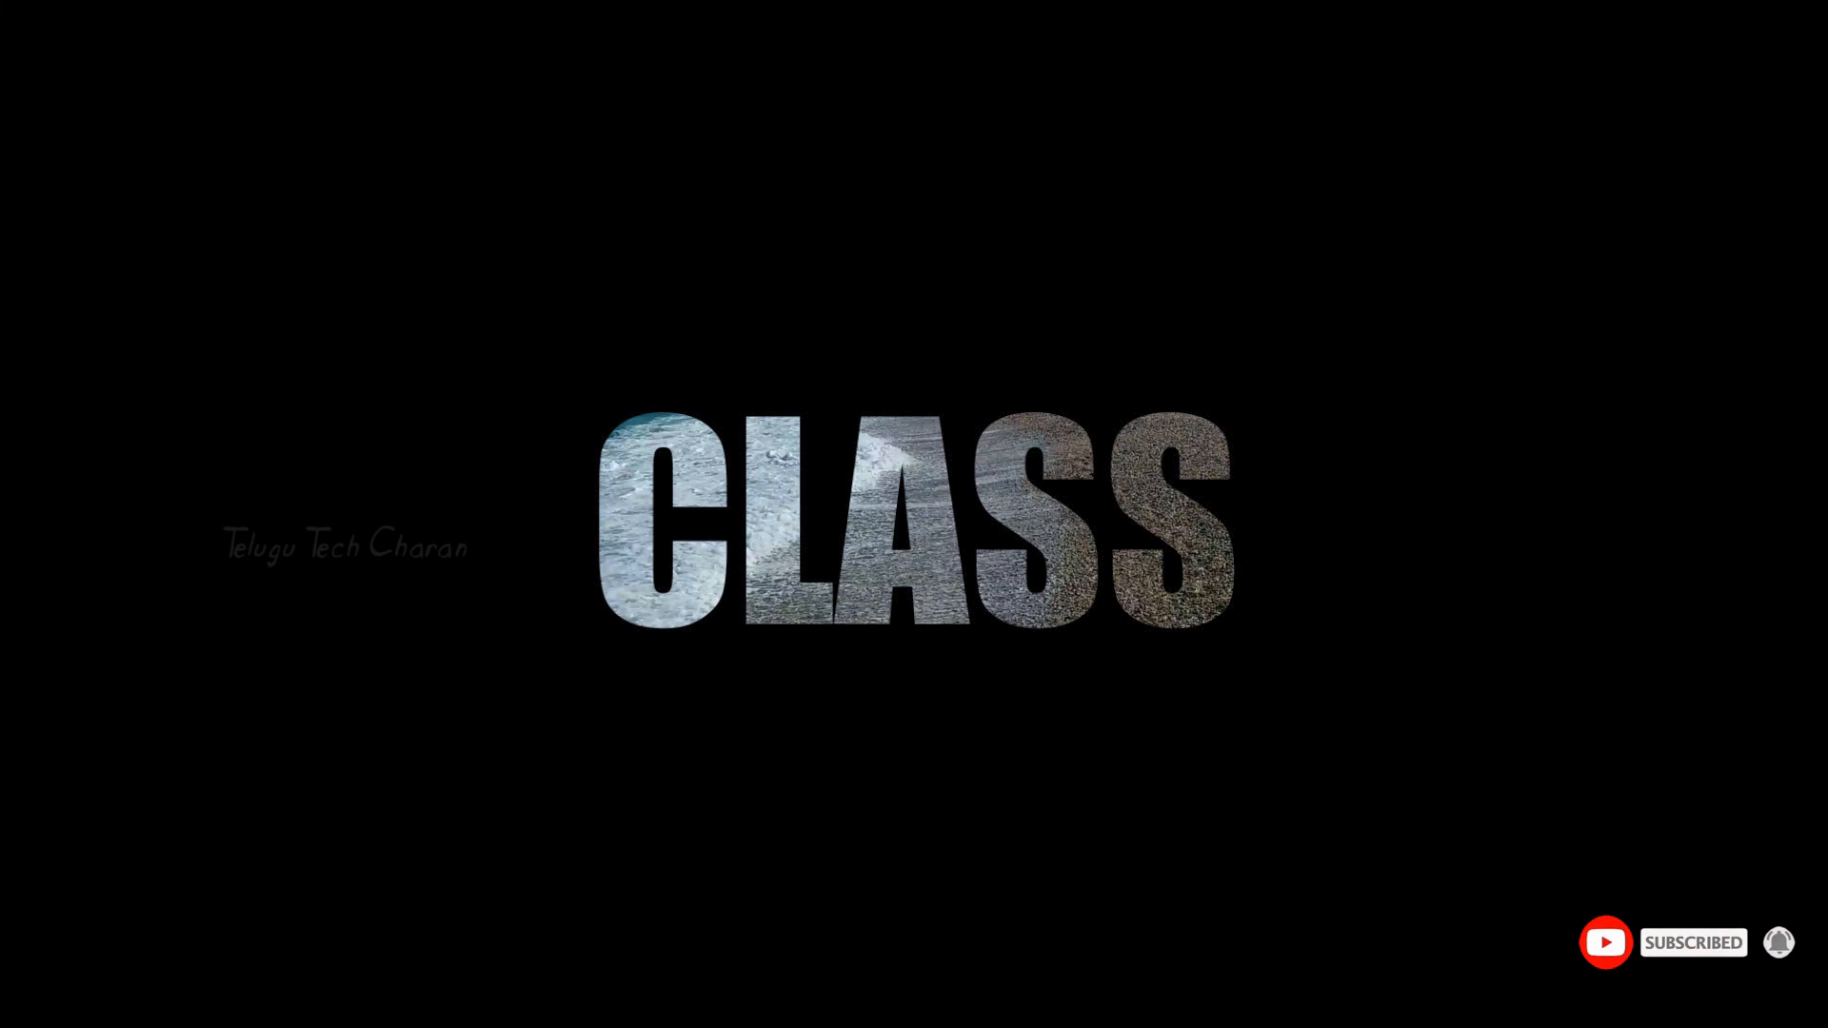